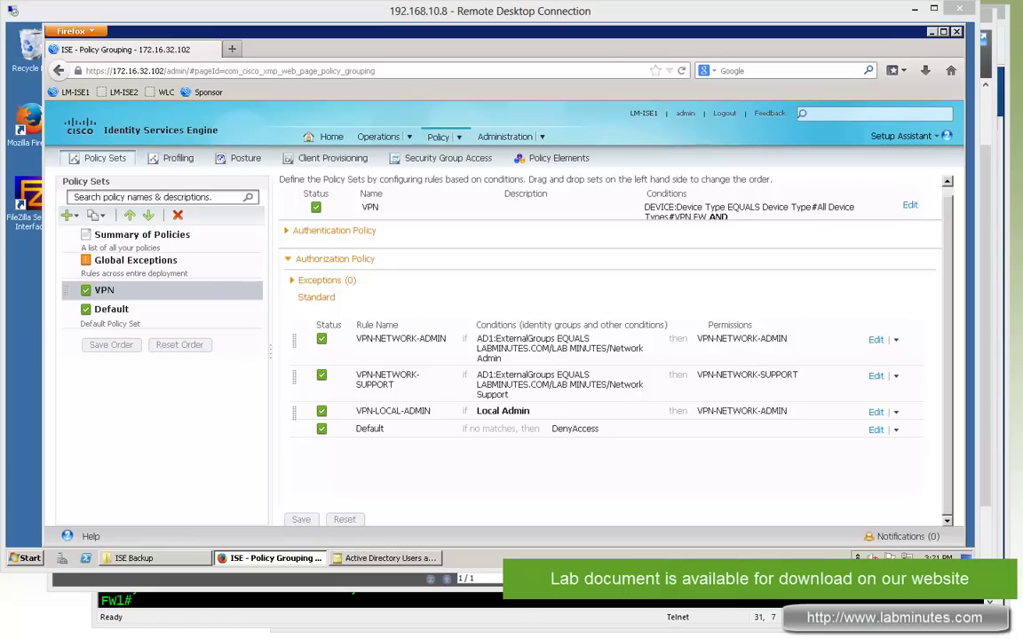
# Enter FW1 configuration mode with conf t and decline anonymous error reporting
pyautogui.click(407, 611)
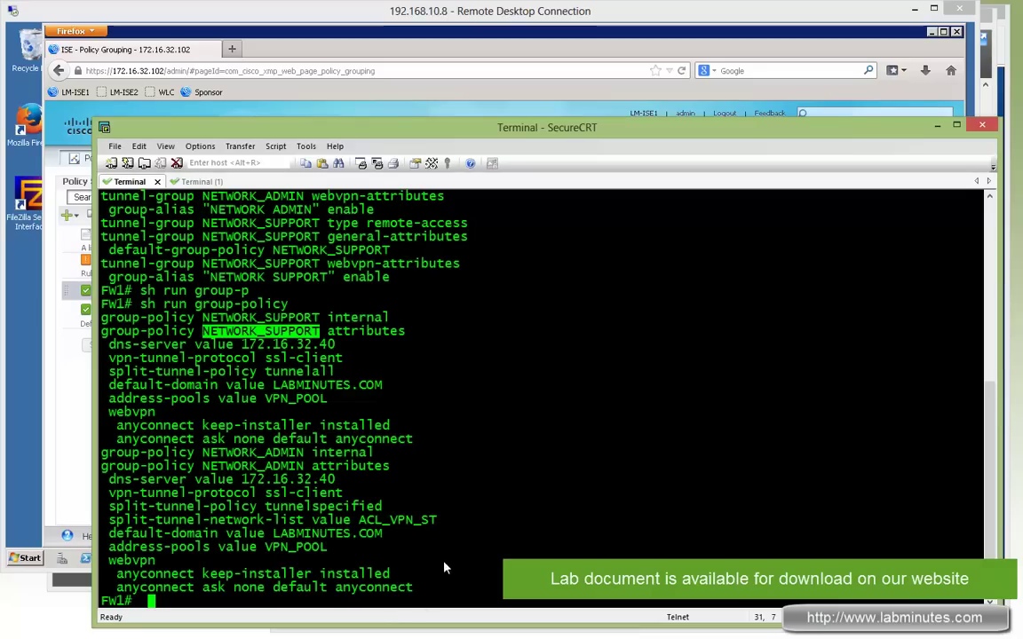
pyautogui.write('sh')
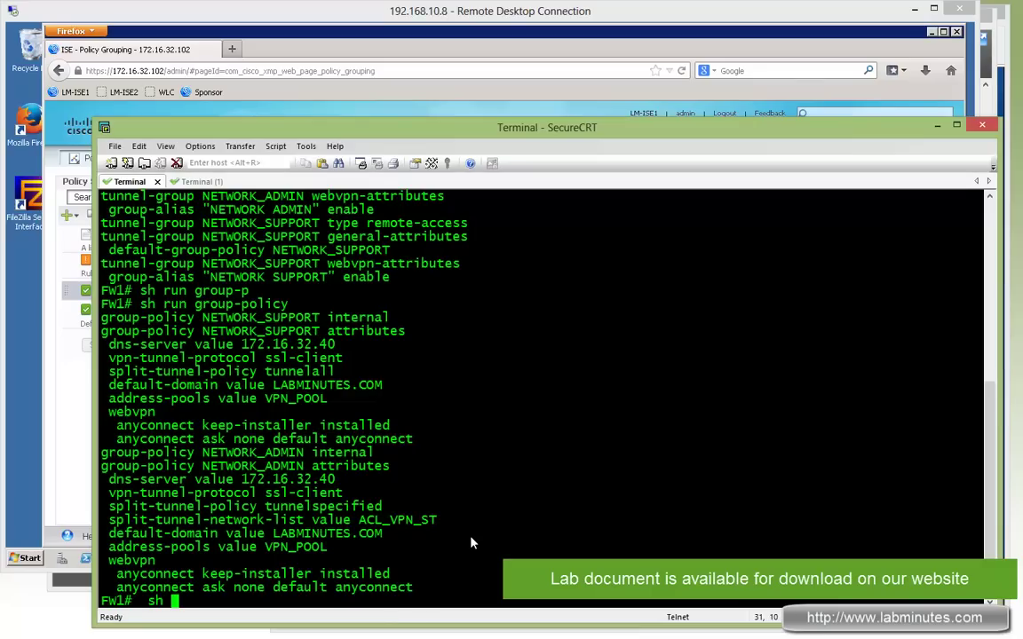
pyautogui.press('BackSpace')
pyautogui.press('BackSpace')
pyautogui.press('BackSpace')
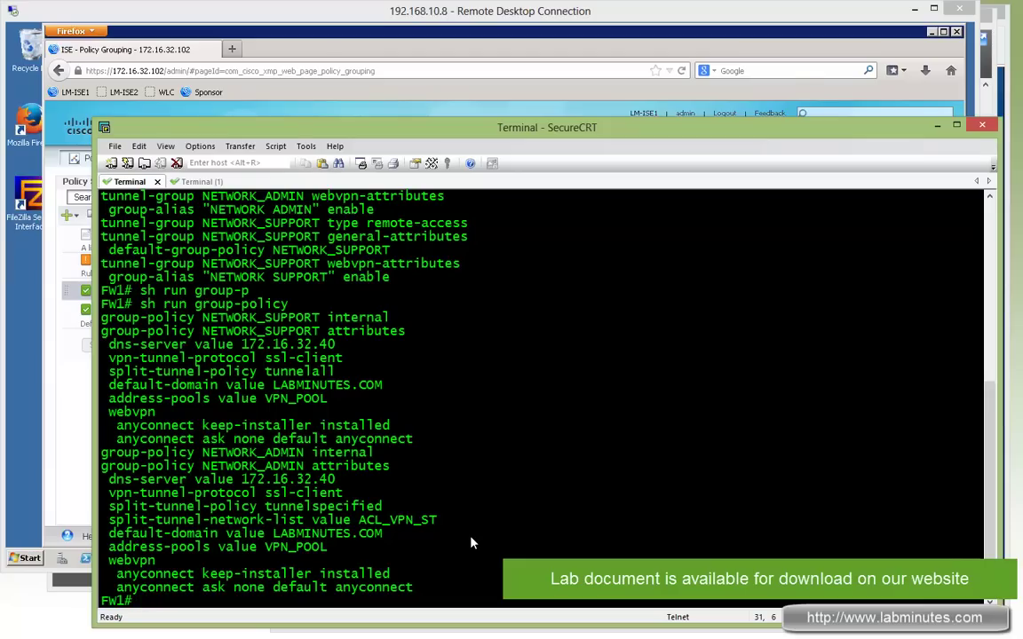
pyautogui.write('conf t')
pyautogui.press('Return')
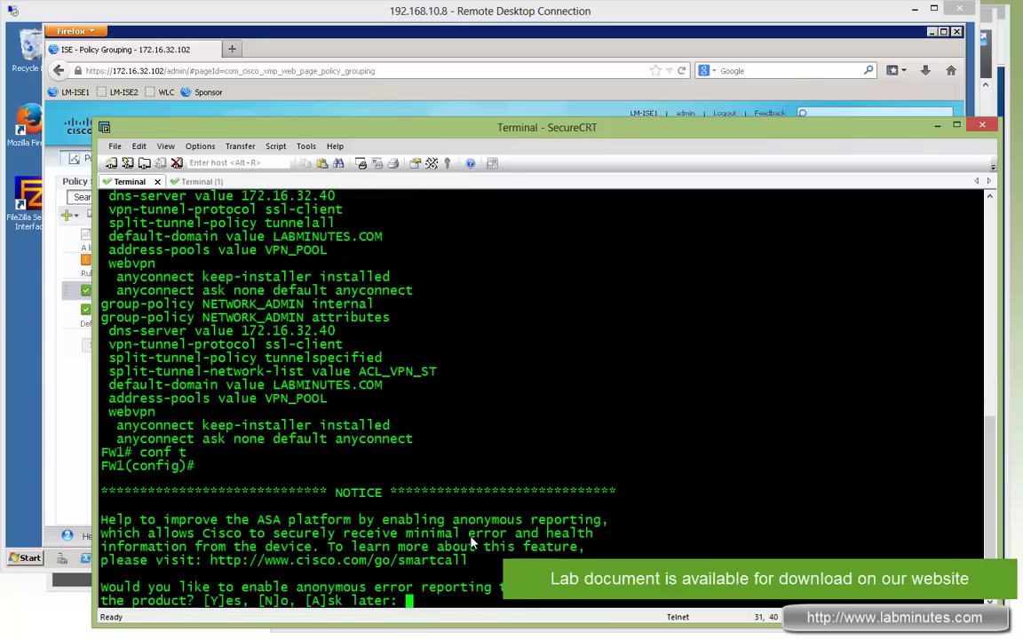
pyautogui.write('N')
pyautogui.press('Return')
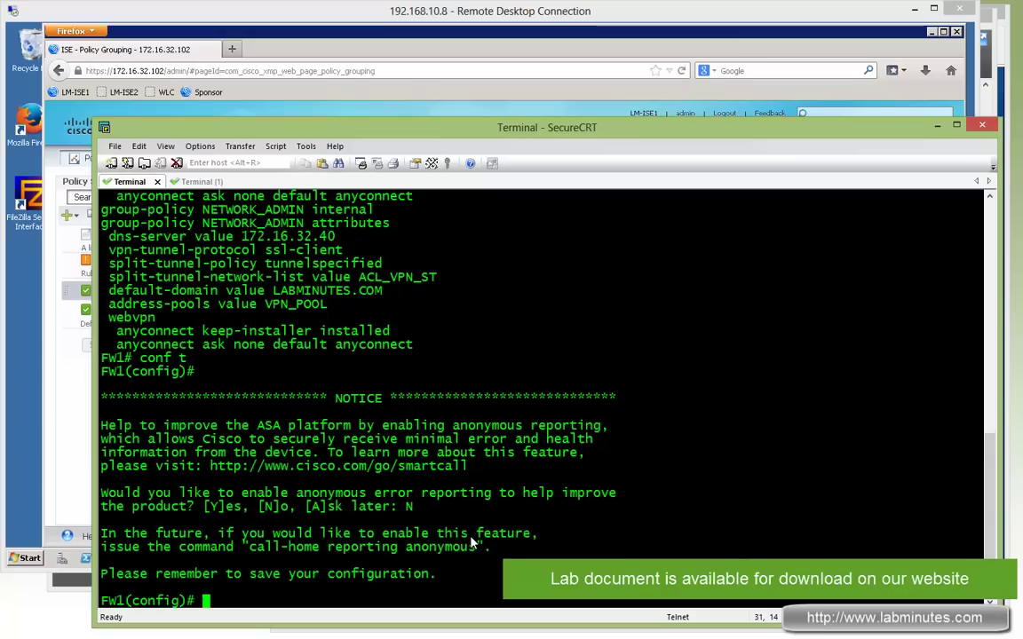
# Create the AAA server group RADIUS using the radius protocol
pyautogui.write('aaa se')
pyautogui.press('Tab')
pyautogui.press('BackSpace')
pyautogui.press('BackSpace')
pyautogui.press('BackSpace')
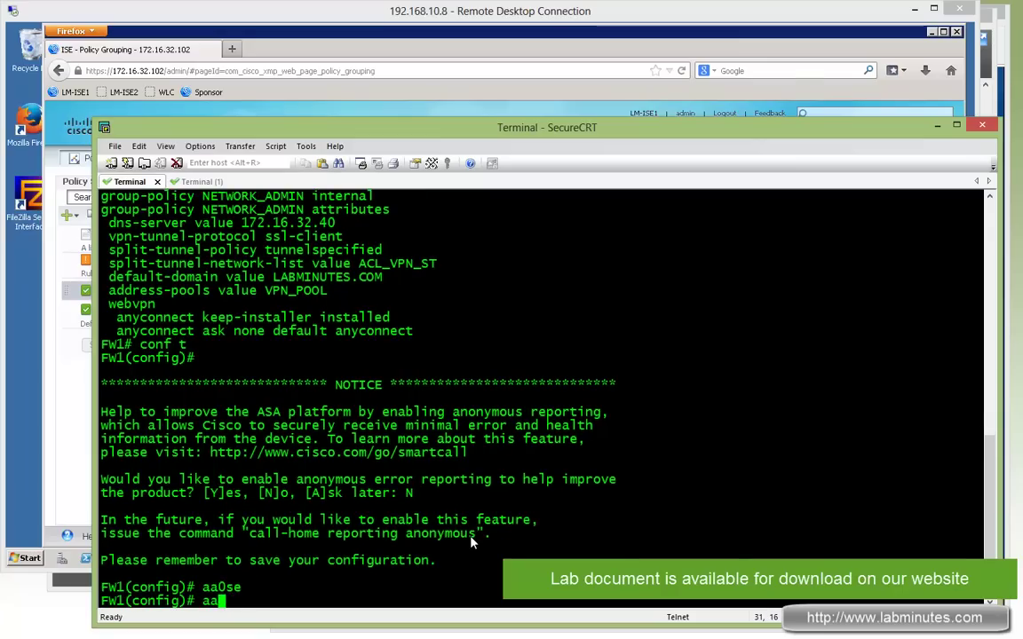
pyautogui.press('Tab')
pyautogui.write('-')
pyautogui.press('Tab')
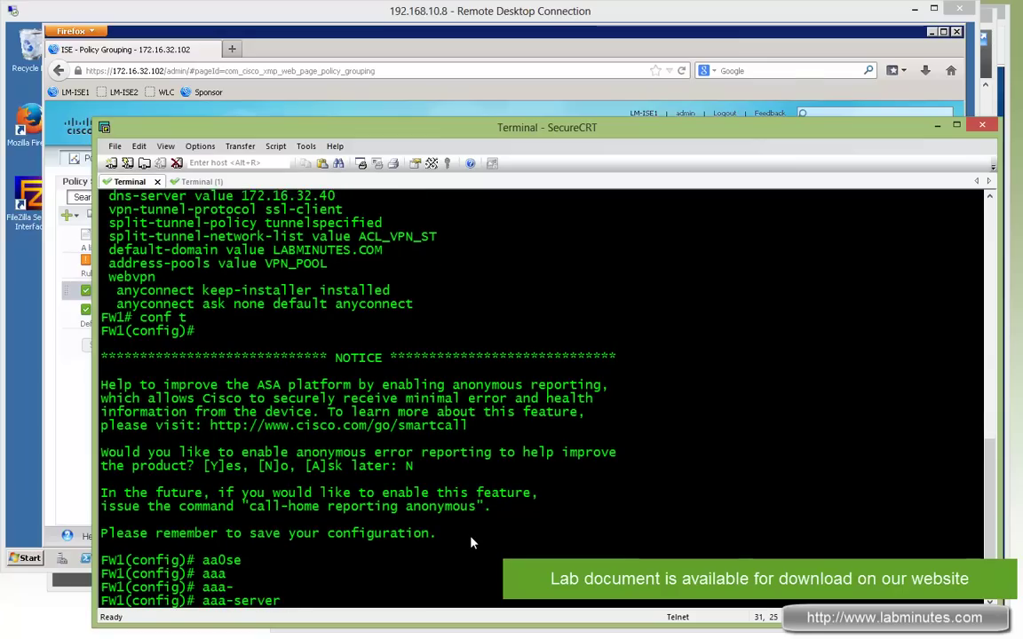
pyautogui.write('RADIUS pro')
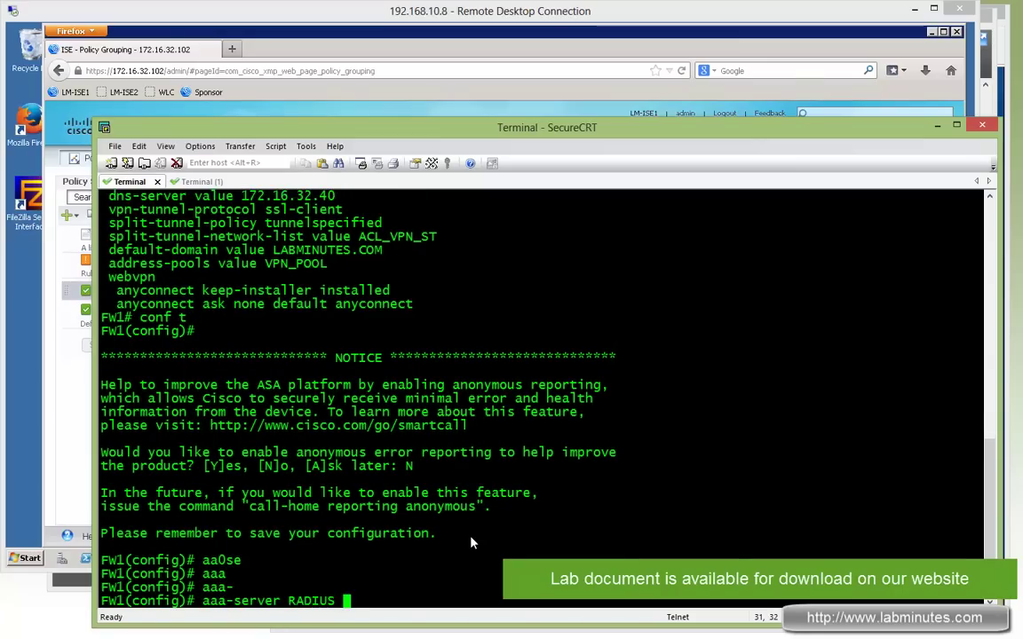
pyautogui.press('Tab')
pyautogui.write('?')
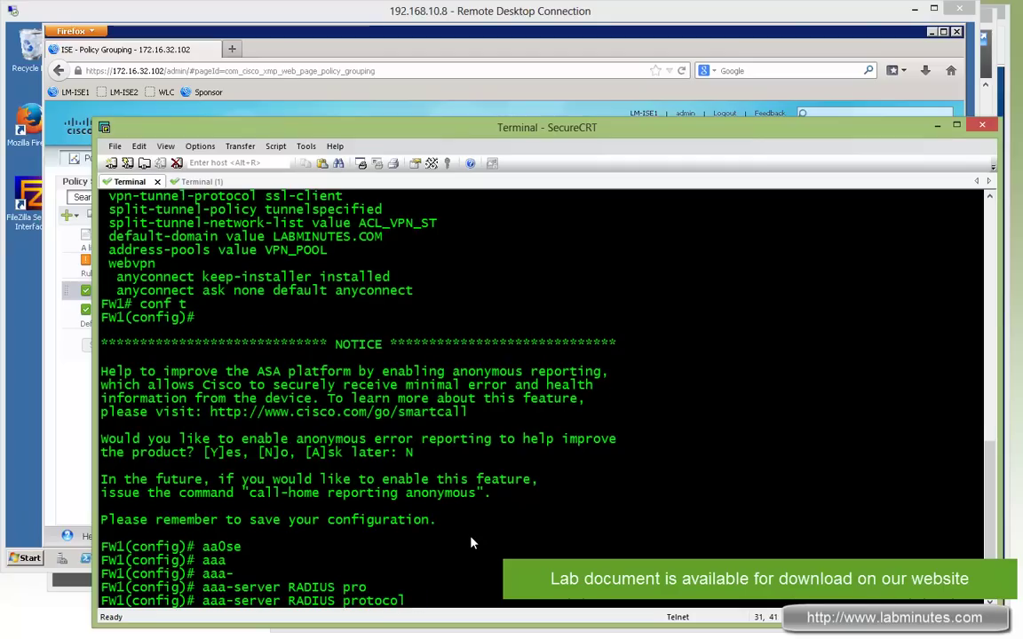
pyautogui.write('rai')
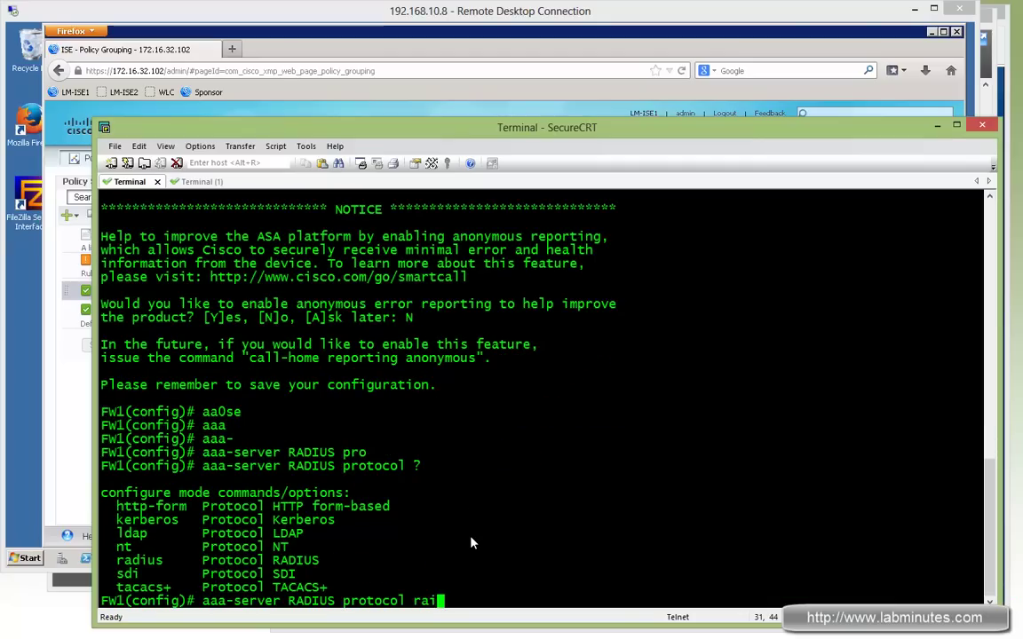
pyautogui.press('BackSpace')
pyautogui.write('dius')
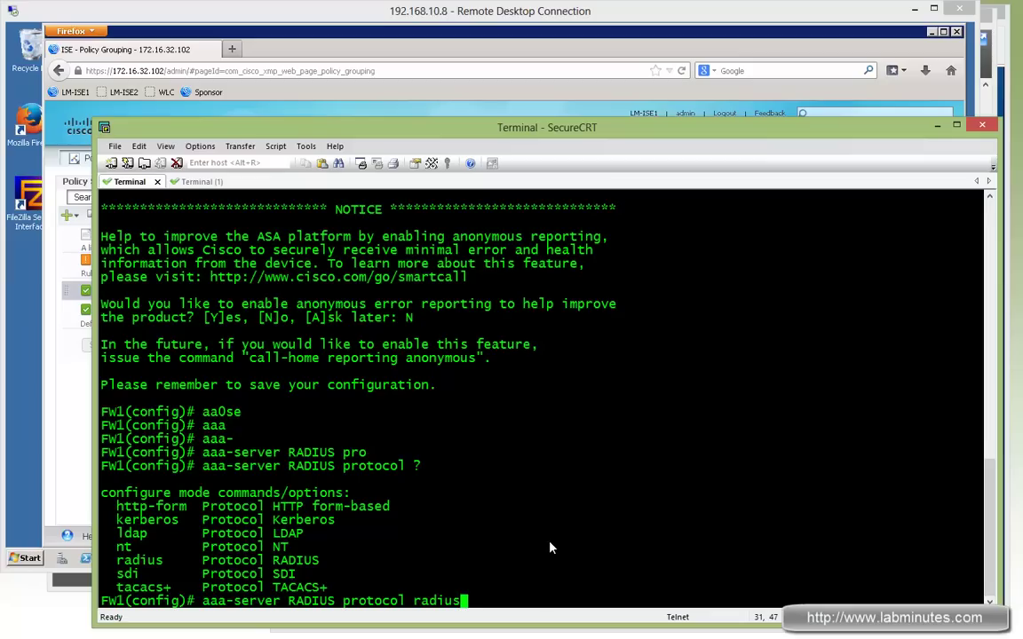
pyautogui.press('Return')
pyautogui.press('Return')
pyautogui.press('Return')
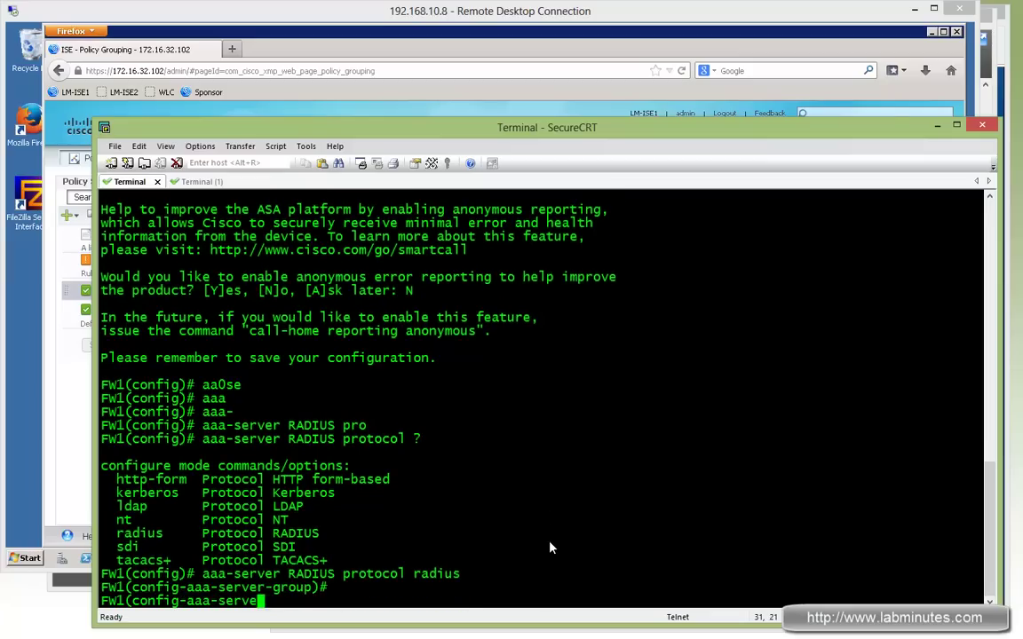
pyautogui.write('aaa-se')
pyautogui.press('Tab')
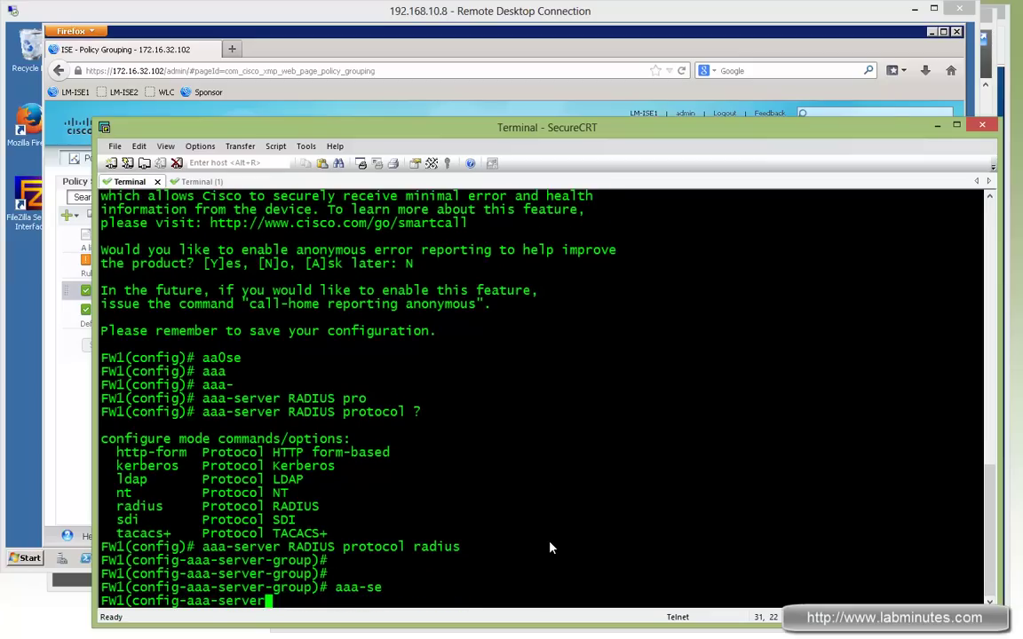
# Add ISE host 172.16.32.102 on INSIDE to the RADIUS group with retry-interval 2
pyautogui.write('RADIUS (?')
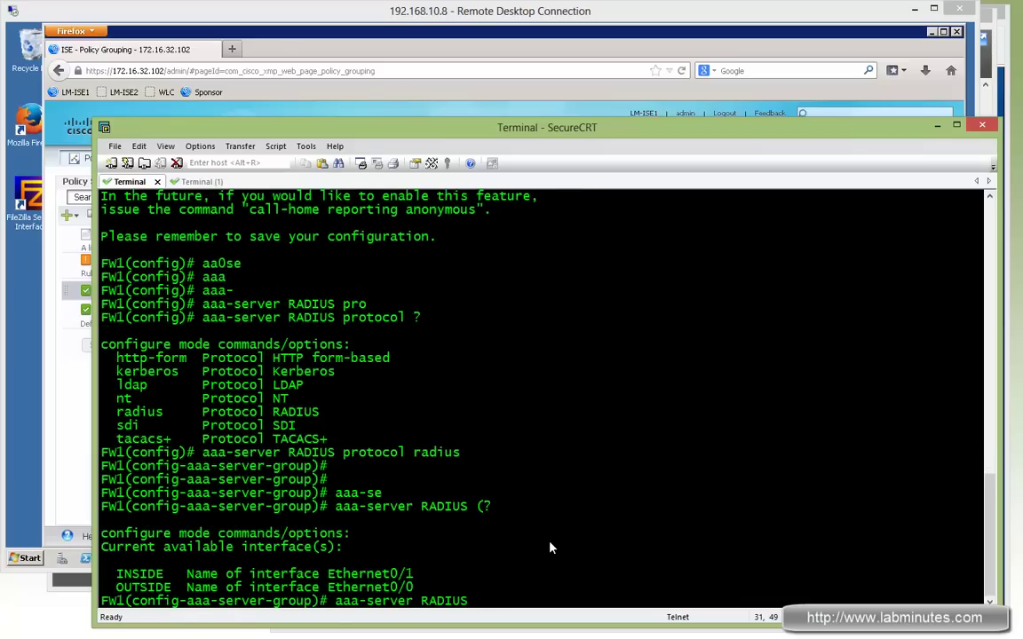
pyautogui.write('(INSIDE) host ?')
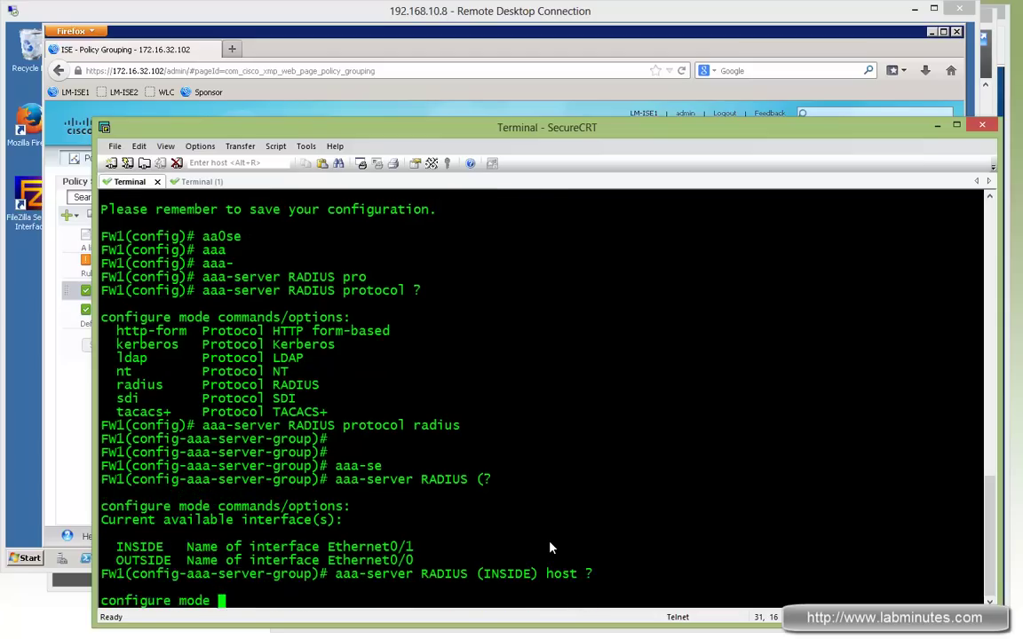
pyautogui.press('BackSpace')
pyautogui.write('172.')
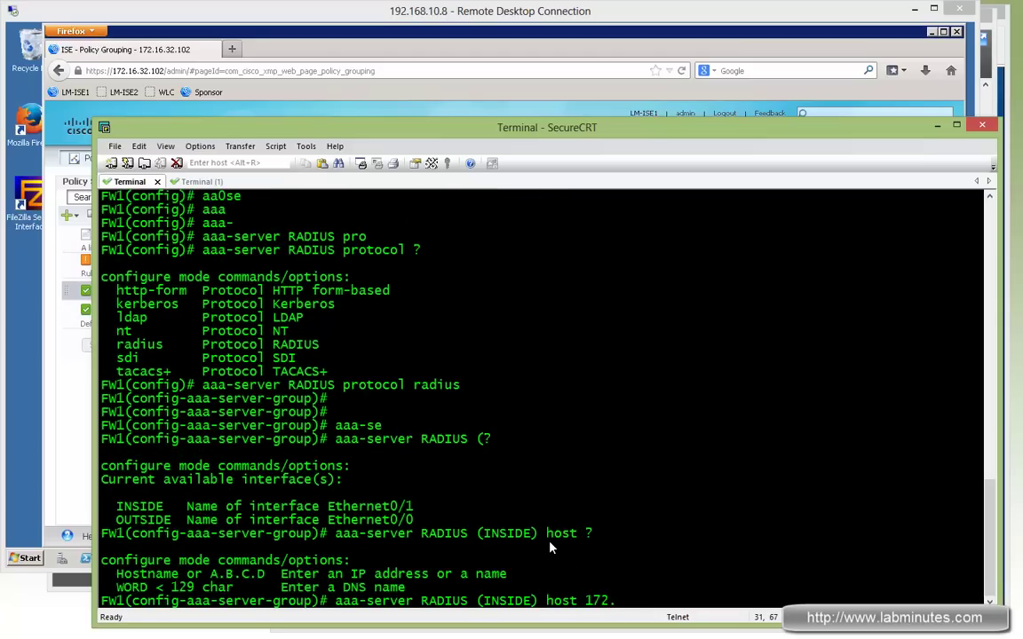
pyautogui.write('16.32.102')
pyautogui.press('Return')
pyautogui.press('Return')
pyautogui.press('Return')
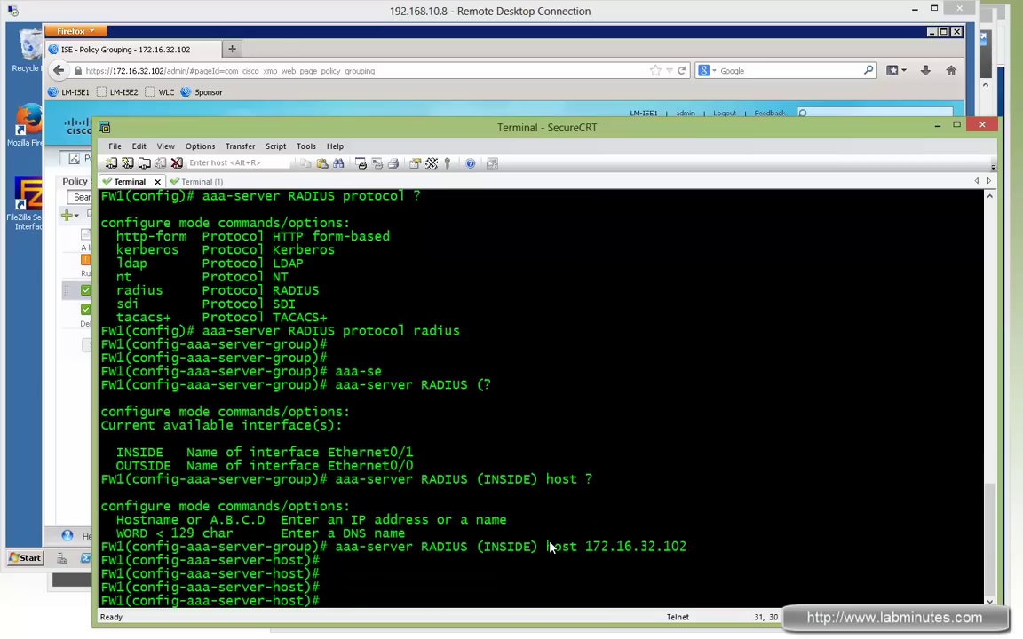
pyautogui.write('ret')
pyautogui.press('Tab')
pyautogui.write('?')
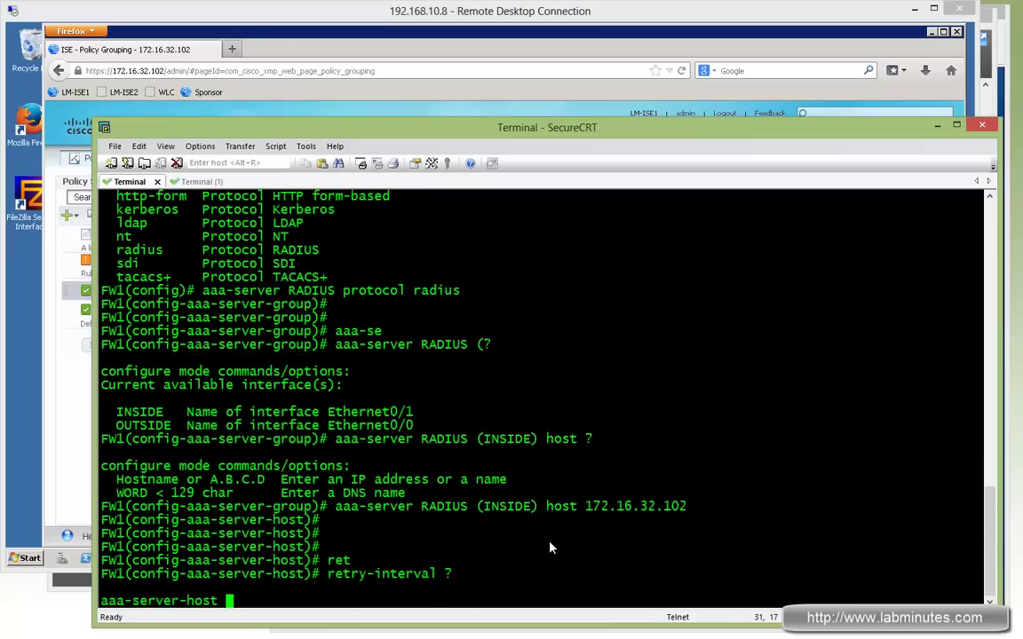
pyautogui.press('BackSpace')
pyautogui.write('2')
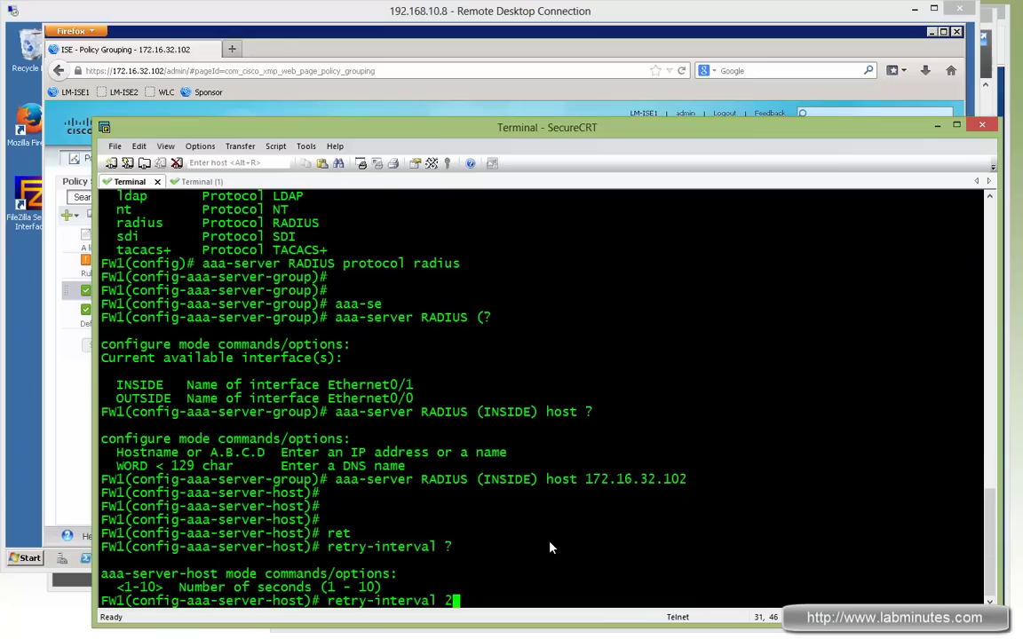
pyautogui.press('Return')
# Set the RADIUS host's shared secret key and exit host configuration
pyautogui.write('?')
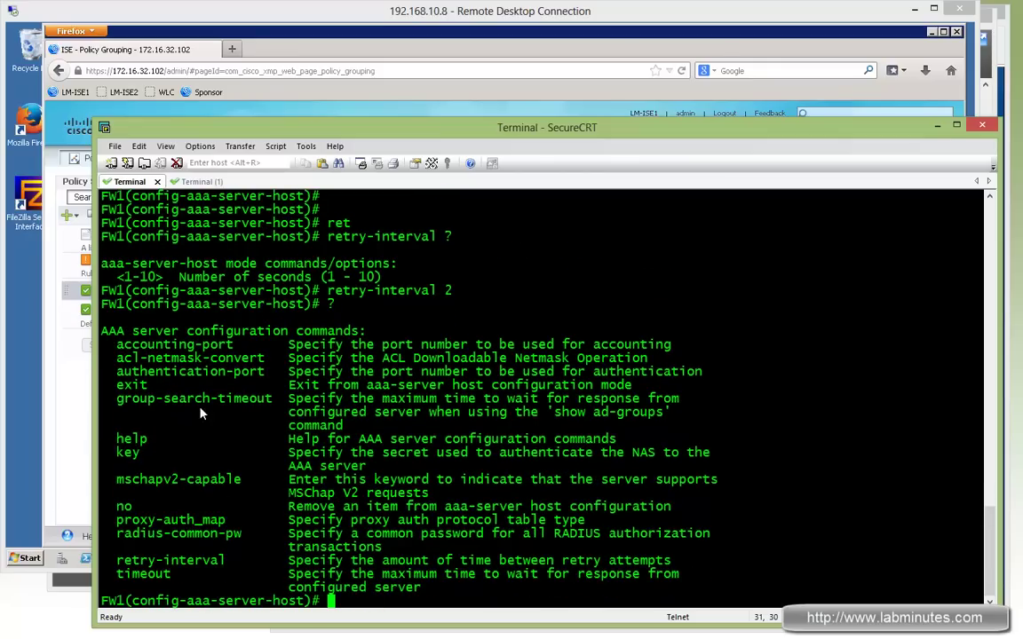
pyautogui.doubleClick(128, 454)
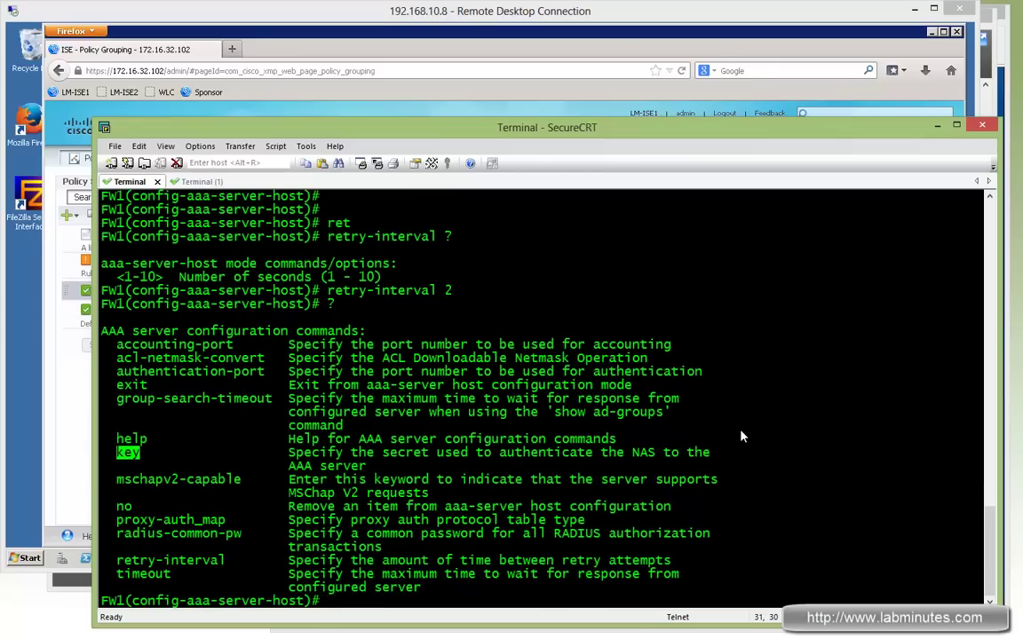
pyautogui.write('key cisco')
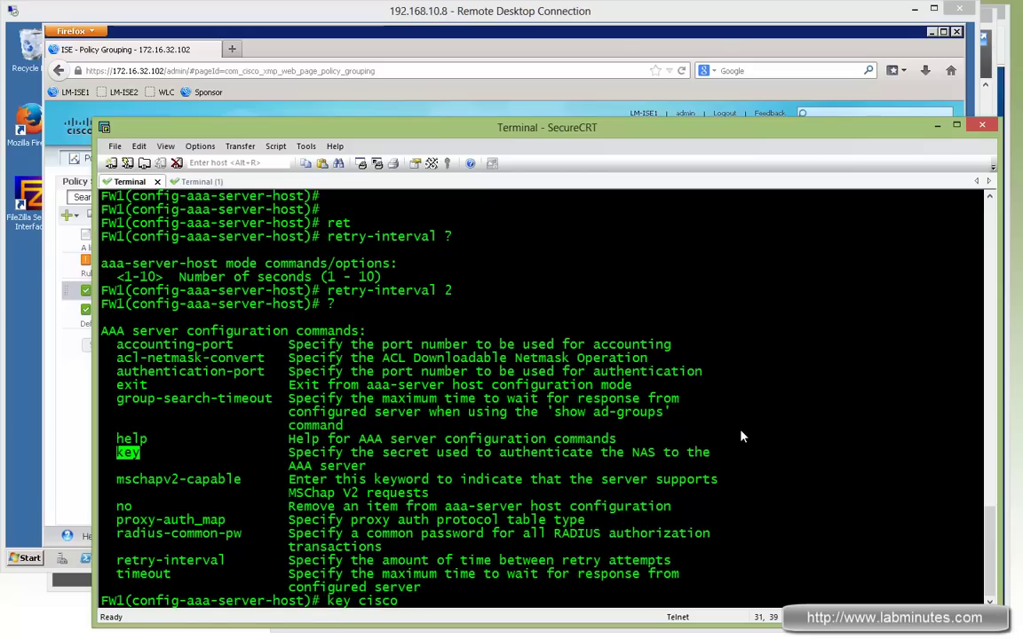
pyautogui.press('Return')
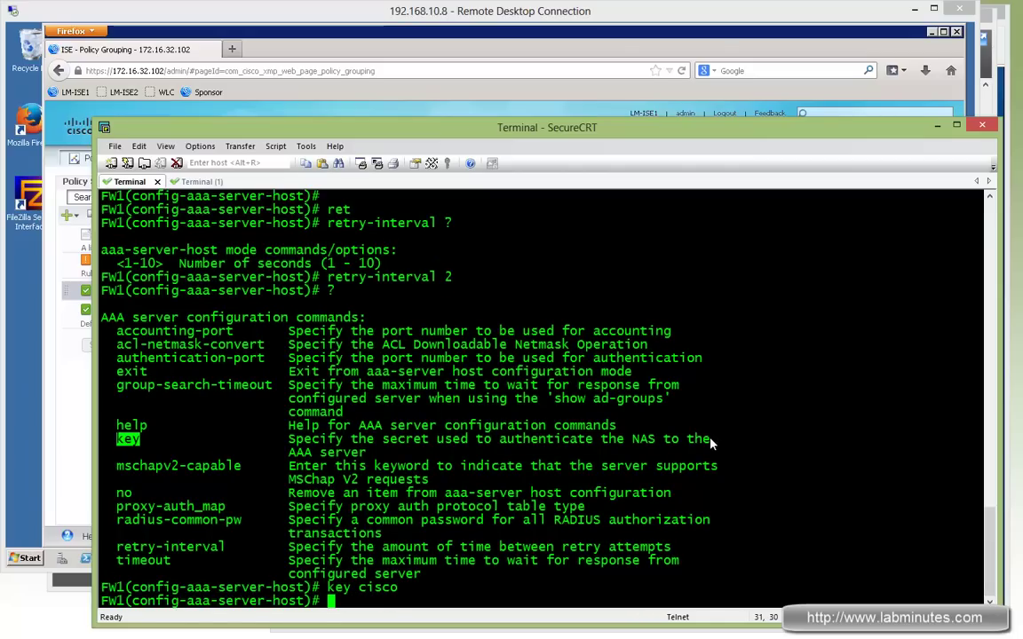
pyautogui.write('exit')
pyautogui.press('Return')
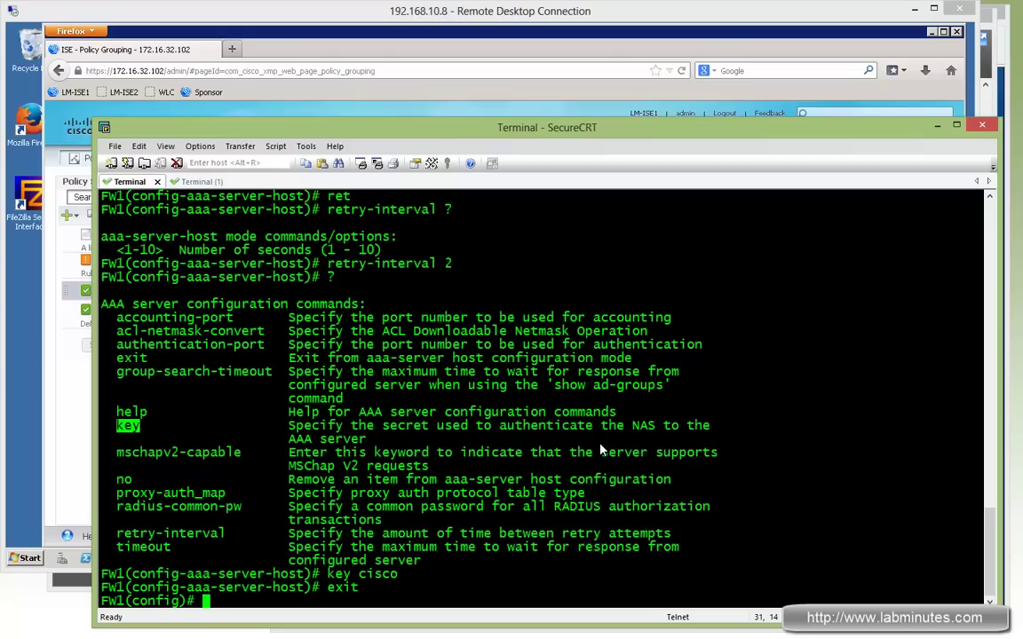
# Display FW1's running webvpn configuration and compare it with the lab diagram
pyautogui.write('sh run web')
pyautogui.press('Return')
pyautogui.write('sh ')
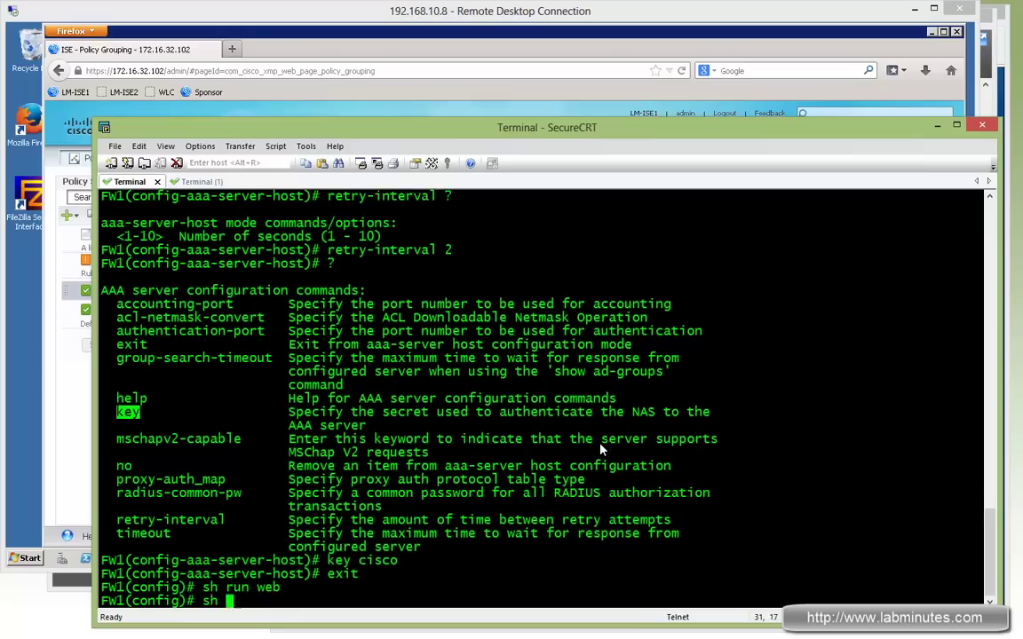
pyautogui.write('run webvpn')
pyautogui.press('Return')
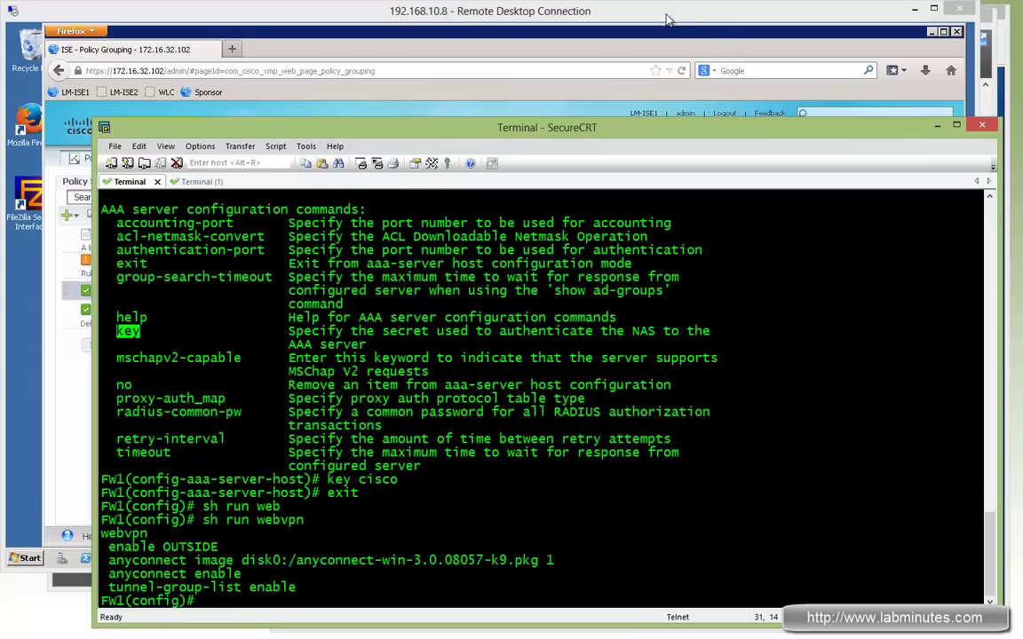
pyautogui.hotkey('alt', 'Tab')
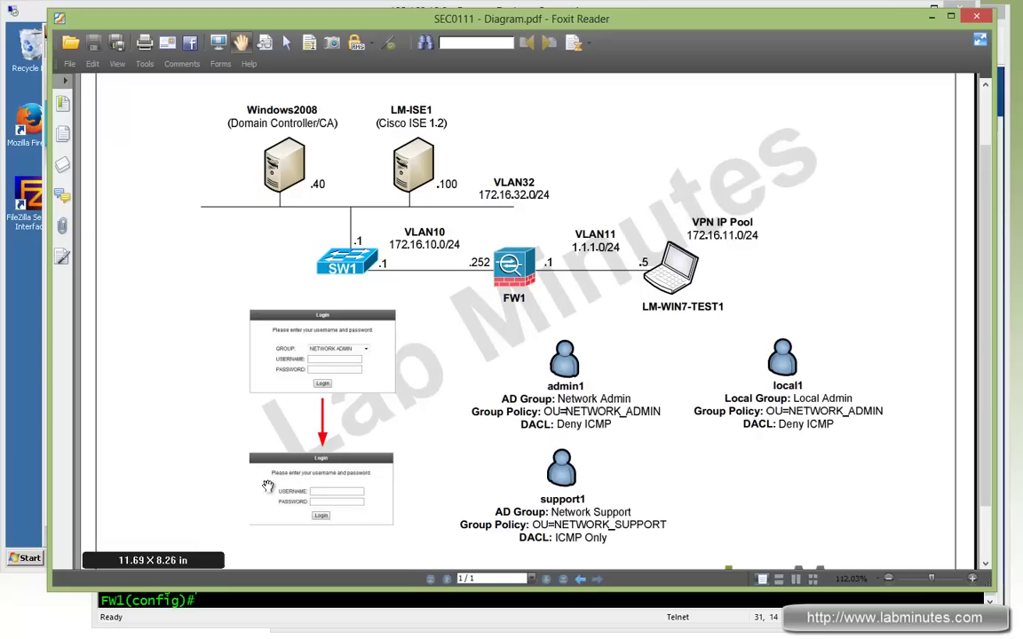
pyautogui.click(408, 611)
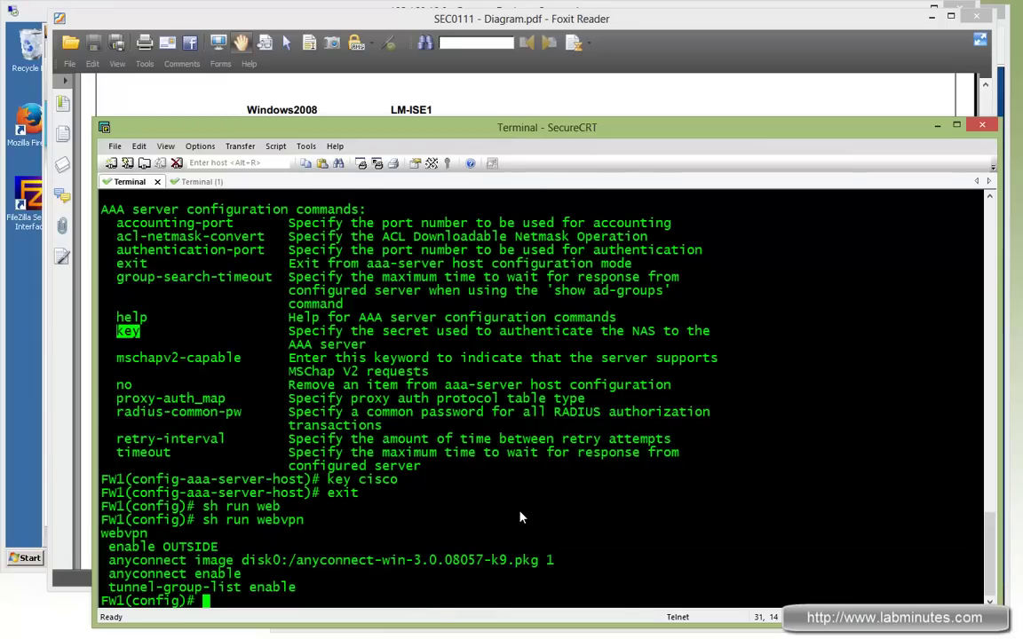
# Under webvpn, enter 'no tunnel-group-list enable' by reusing the copied config line
pyautogui.press('Return')
pyautogui.press('Return')
pyautogui.press('Return')
pyautogui.write('web')
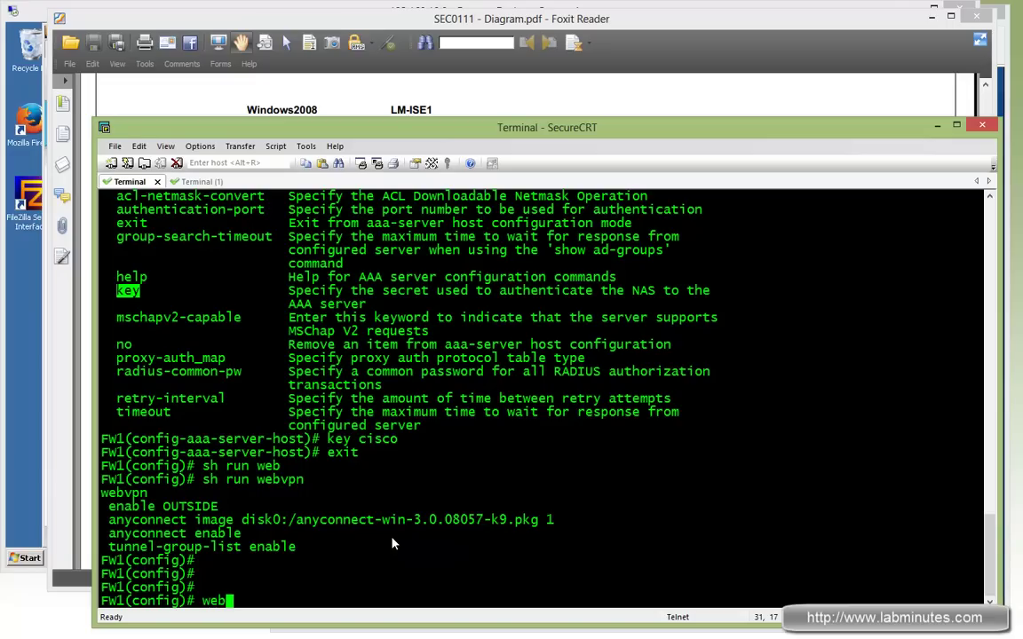
pyautogui.write('vpn')
pyautogui.press('Return')
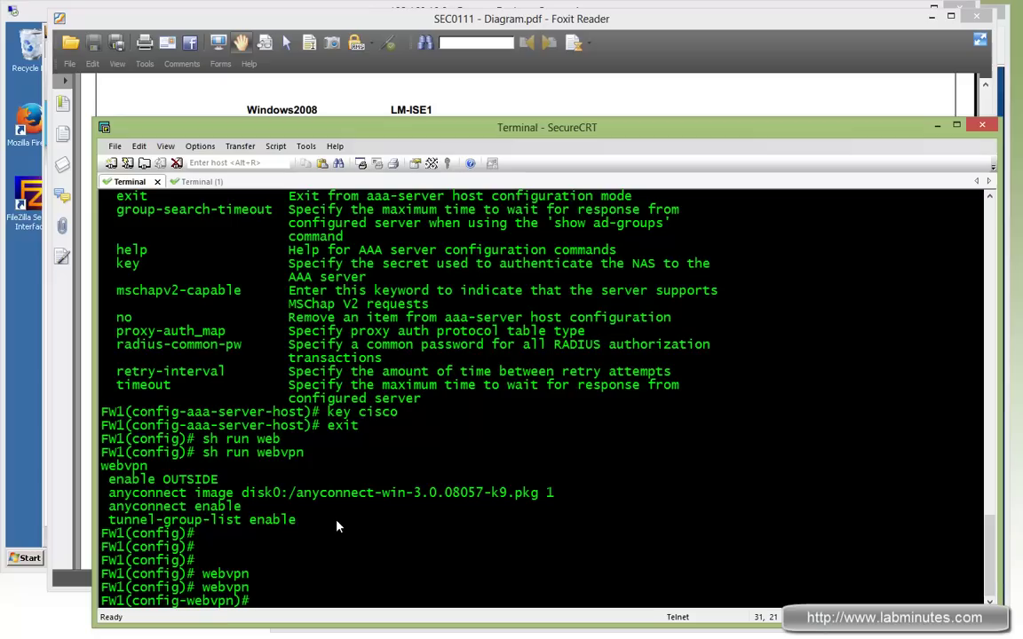
pyautogui.moveTo(302, 521); pyautogui.dragTo(112, 523)
pyautogui.hotkey('ctrl', 'c')
pyautogui.write('no')
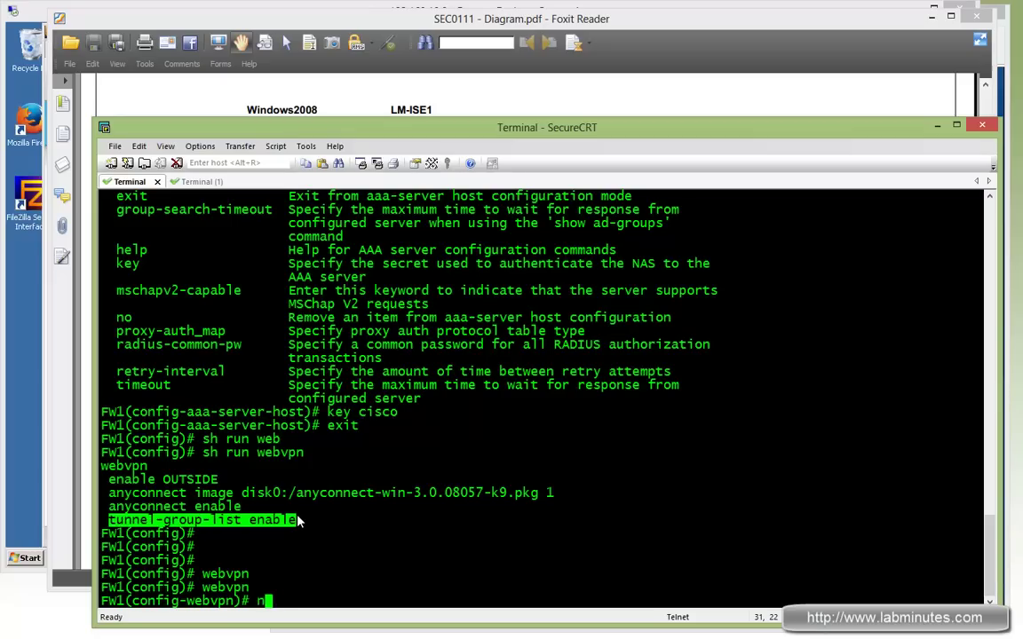
pyautogui.rightClick(298, 522)
pyautogui.press('Return')
# Run sh run webvpn to verify tunnel-group-list enable is gone
pyautogui.write('sh run web')
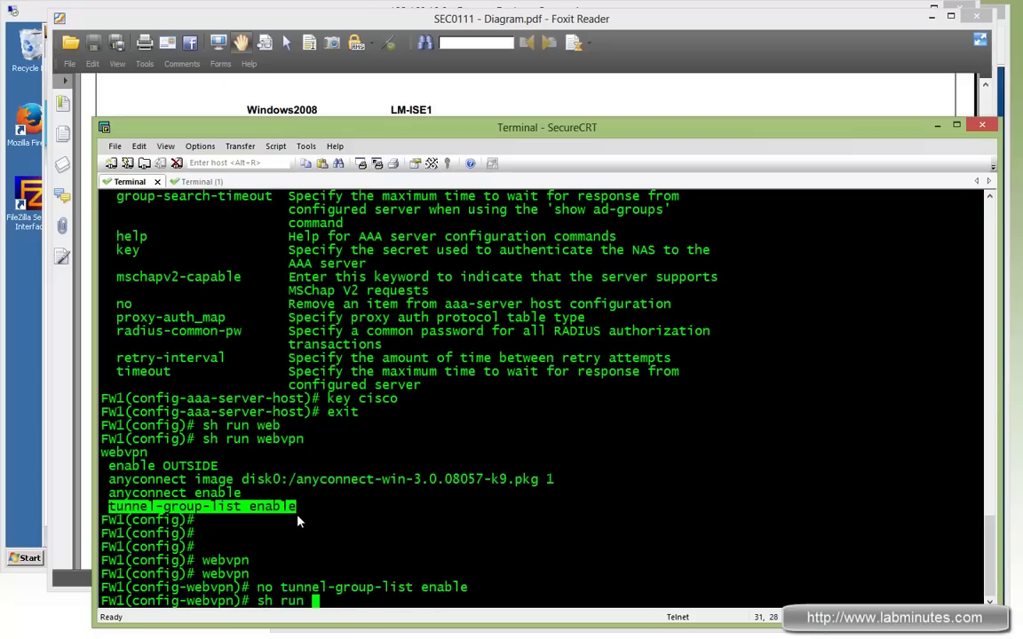
pyautogui.press('BackSpace')
pyautogui.press('BackSpace')
pyautogui.write('eb')
pyautogui.press('Return')
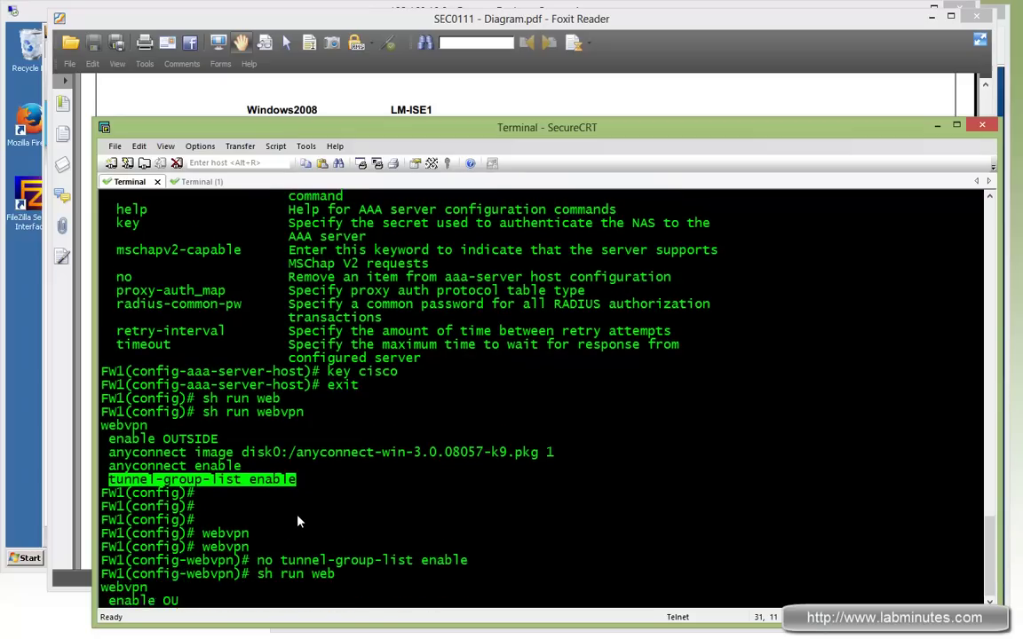
pyautogui.click(639, 456)
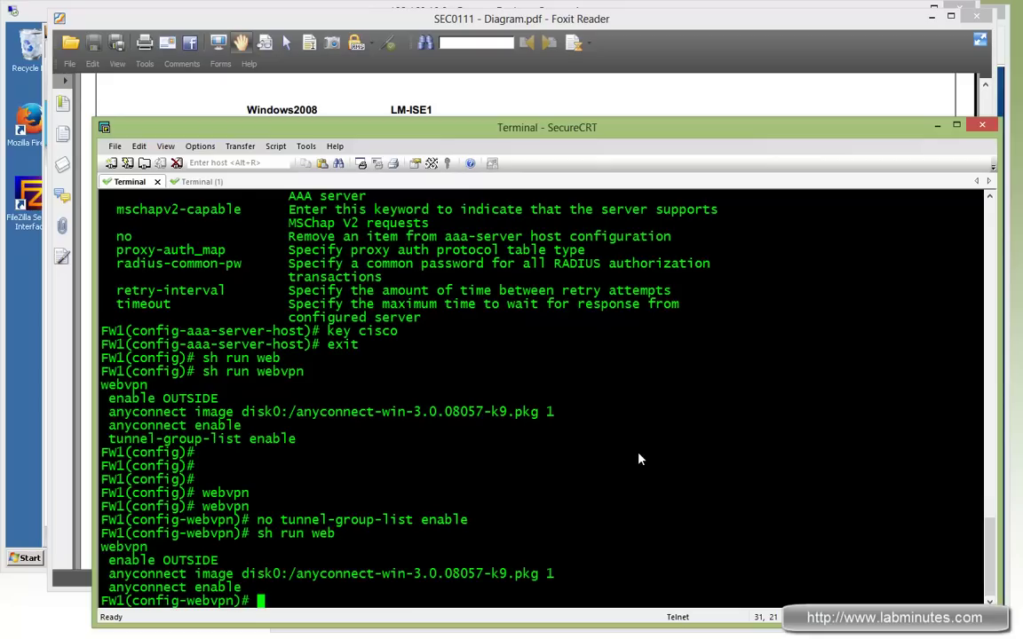
pyautogui.press('Return')
pyautogui.press('Return')
pyautogui.press('Return')
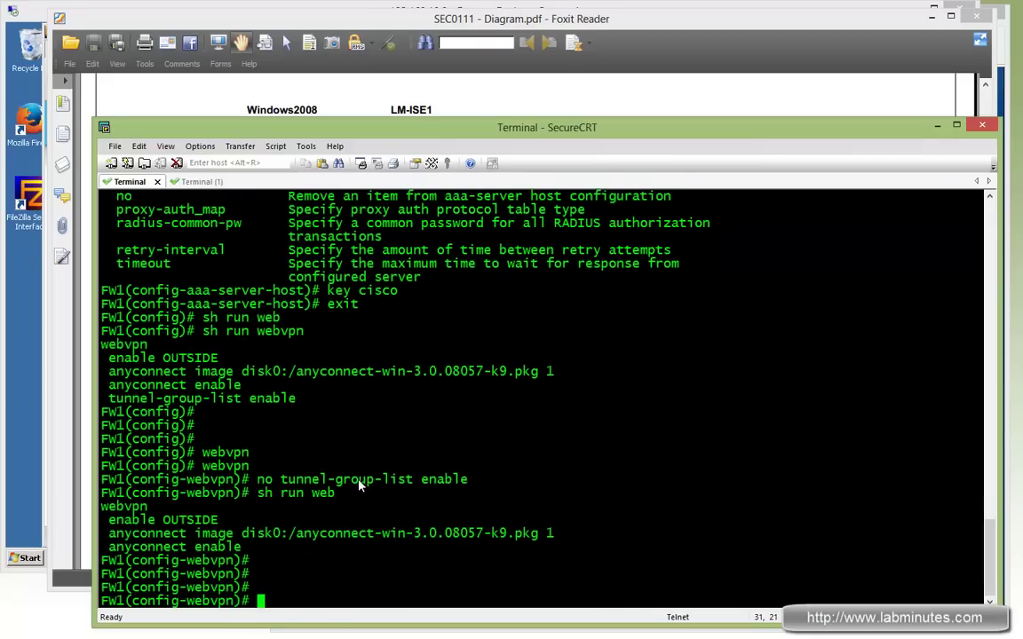
pyautogui.scroll(5, 374, 447)
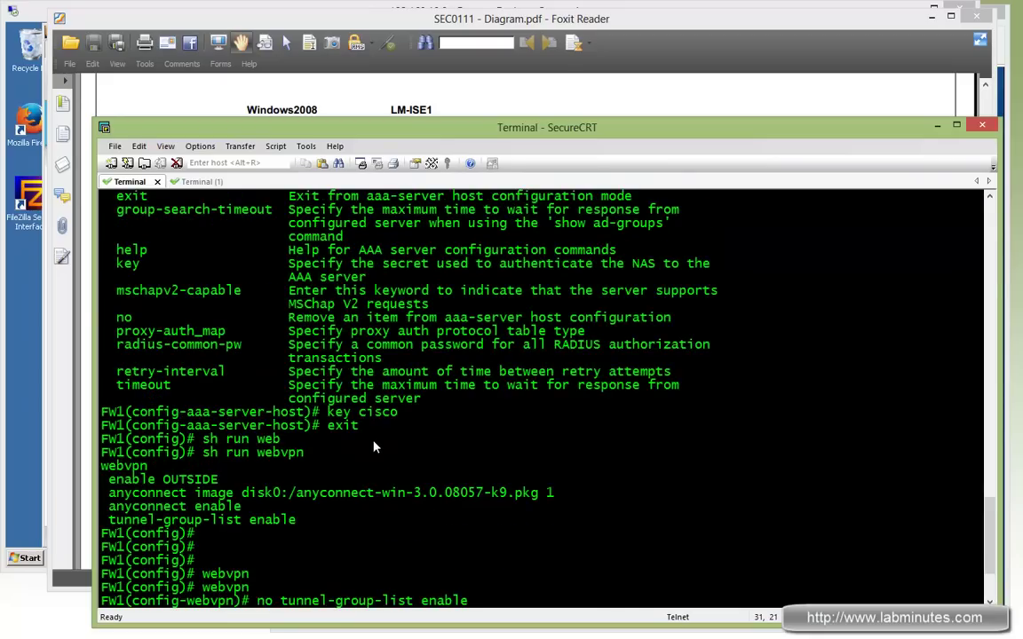
pyautogui.scroll(-5, 483, 446)
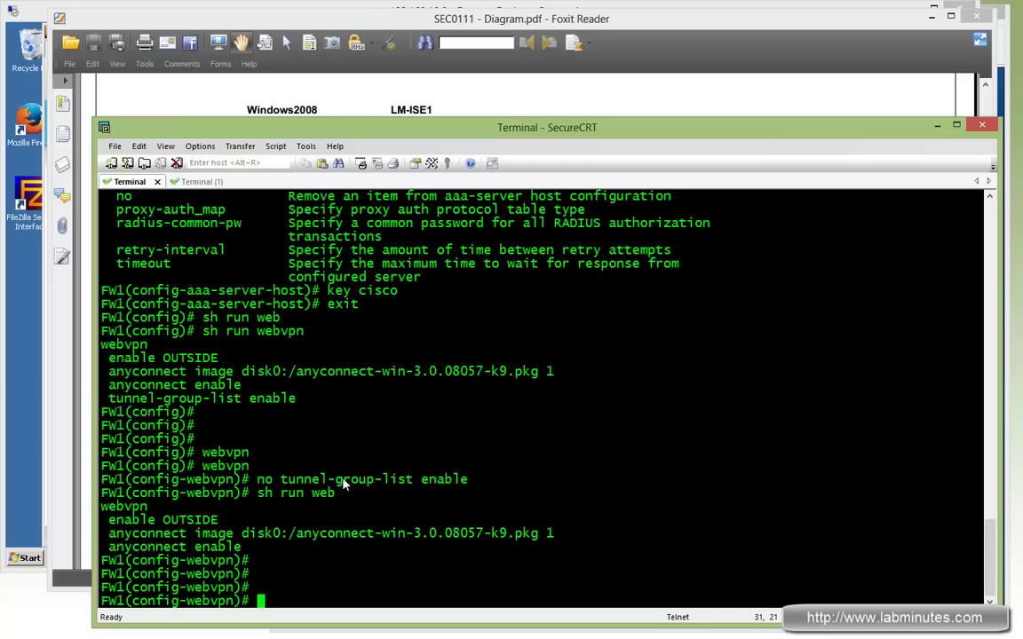
pyautogui.moveTo(281, 479); pyautogui.dragTo(444, 485)
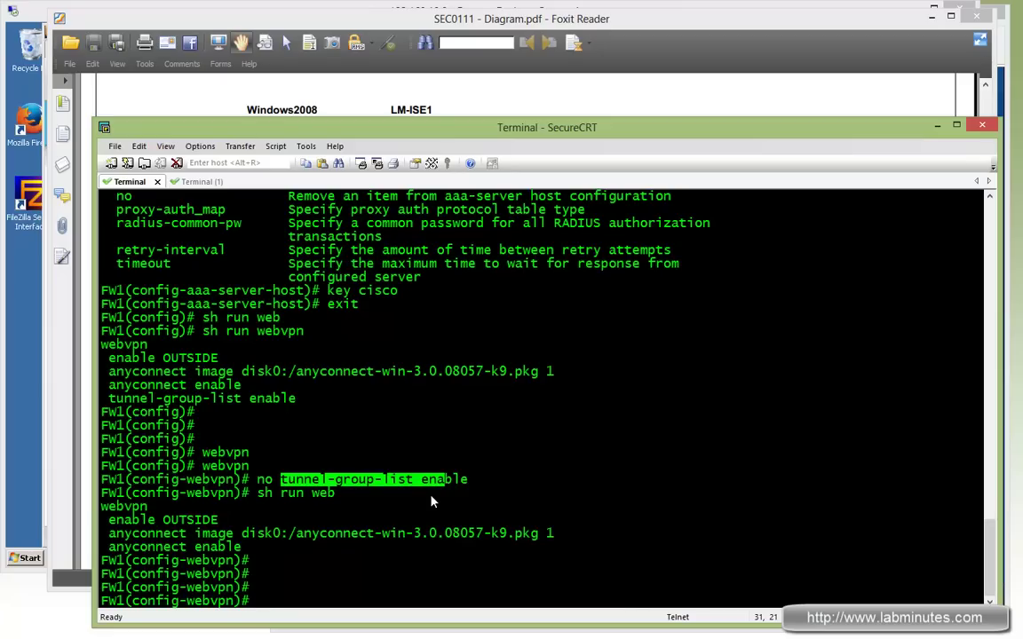
# List every tunnel-group setting with sh run all tunnel-group, paging through the output
pyautogui.write('sh un')
pyautogui.press('BackSpace')
pyautogui.press('BackSpace')
pyautogui.press('BackSpace')
pyautogui.write('run all tunn')
pyautogui.press('Tab')
pyautogui.press('Return')
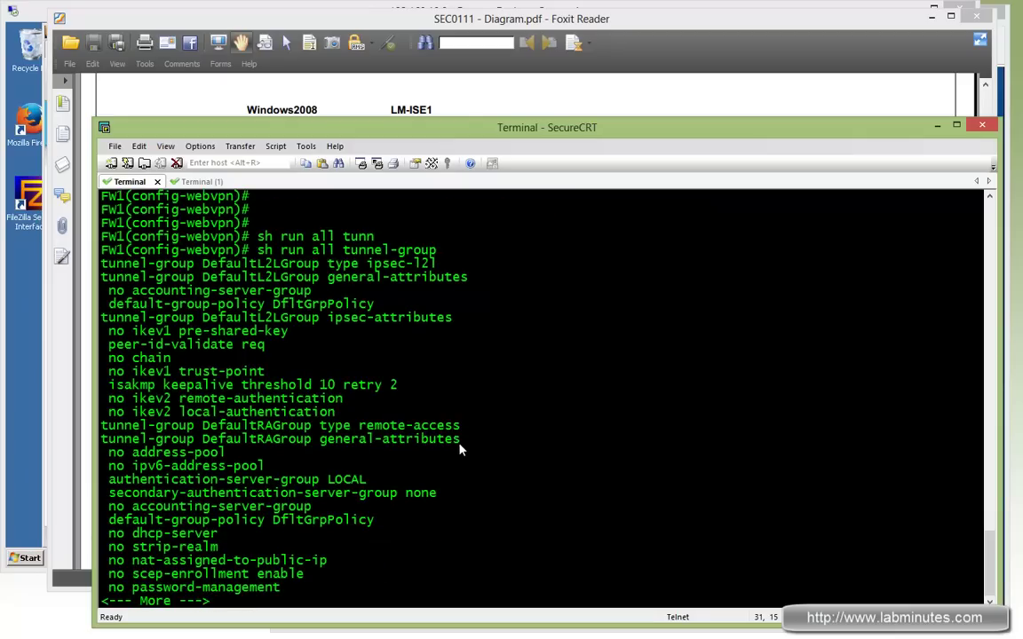
pyautogui.press('space')
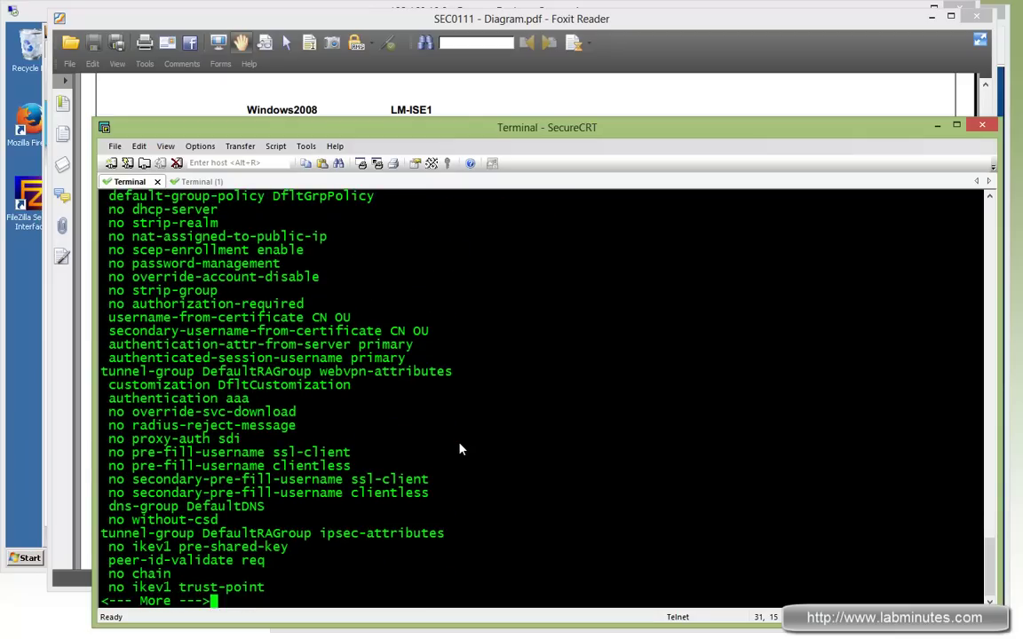
pyautogui.scroll(8, 460, 450)
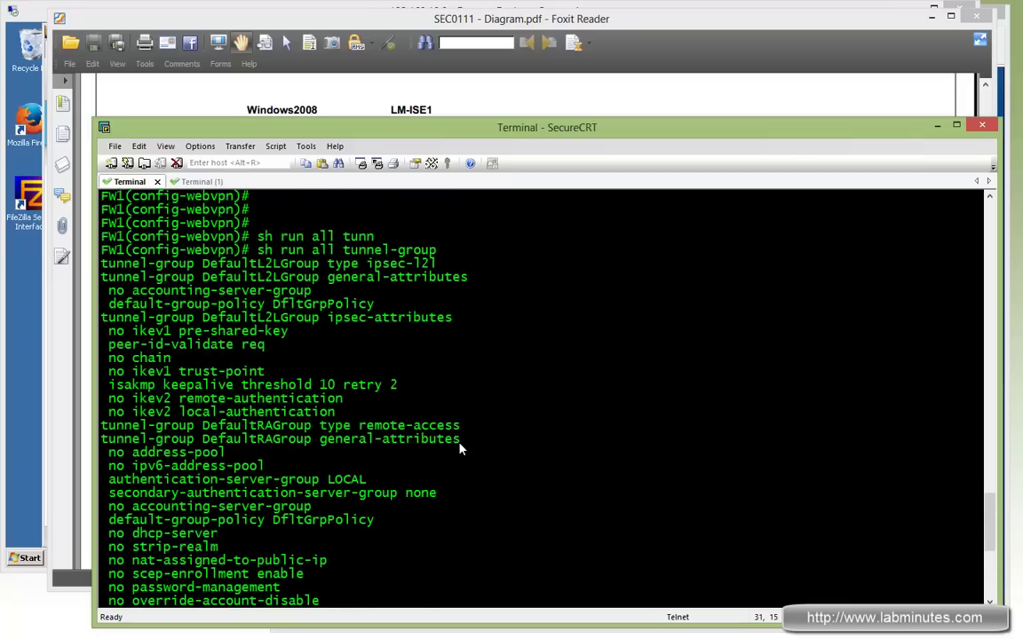
pyautogui.scroll(-8, 459, 446)
# Select the tunnel-group DefaultWEBVPNGroup general-attributes line for reuse
pyautogui.doubleClick(215, 433)
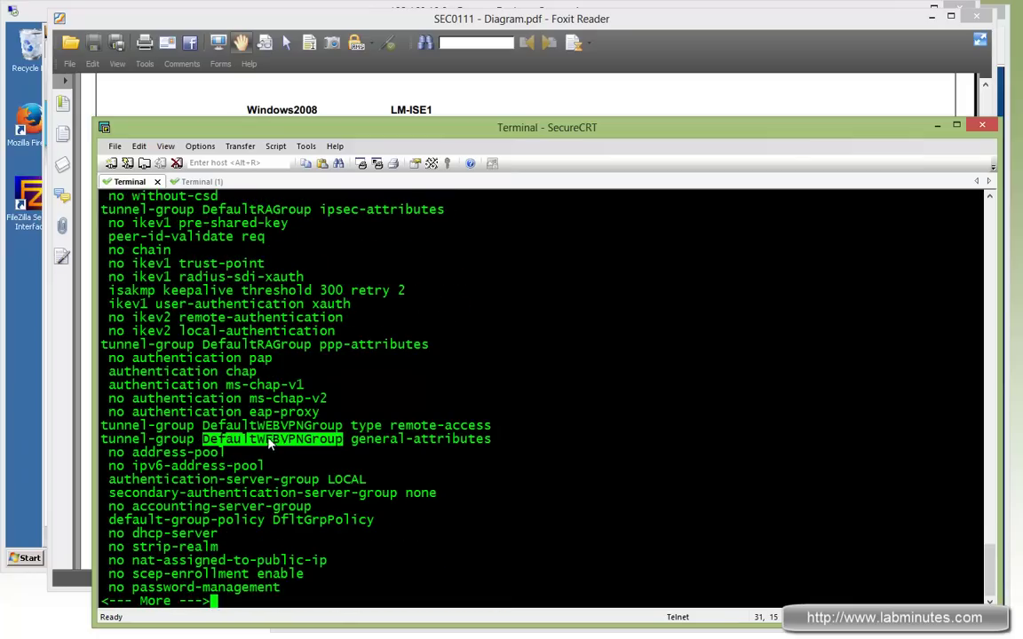
pyautogui.press('q')
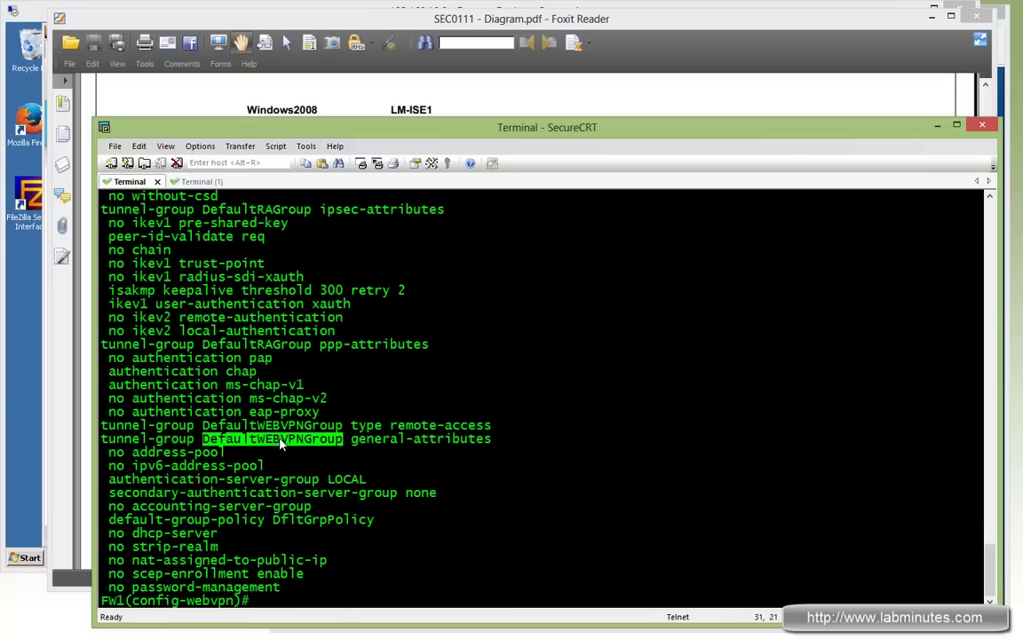
pyautogui.moveTo(342, 444)
pyautogui.mouseDown()
pyautogui.moveTo(202, 444)
pyautogui.moveTo(338, 448)
pyautogui.mouseUp()
pyautogui.tripleClick(402, 439)
pyautogui.hotkey('ctrl', 'c')
pyautogui.moveTo(133, 479); pyautogui.dragTo(360, 479)
pyautogui.tripleClick(487, 439)
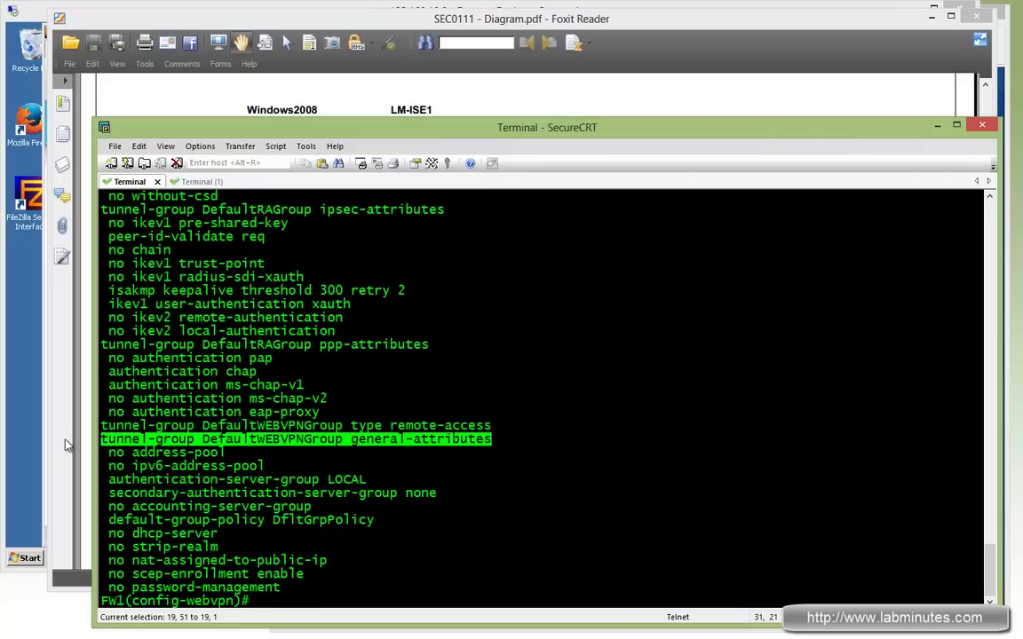
# Set DefaultWEBVPNGroup's authentication-server-group to RADIUS
pyautogui.rightClick(465, 476)
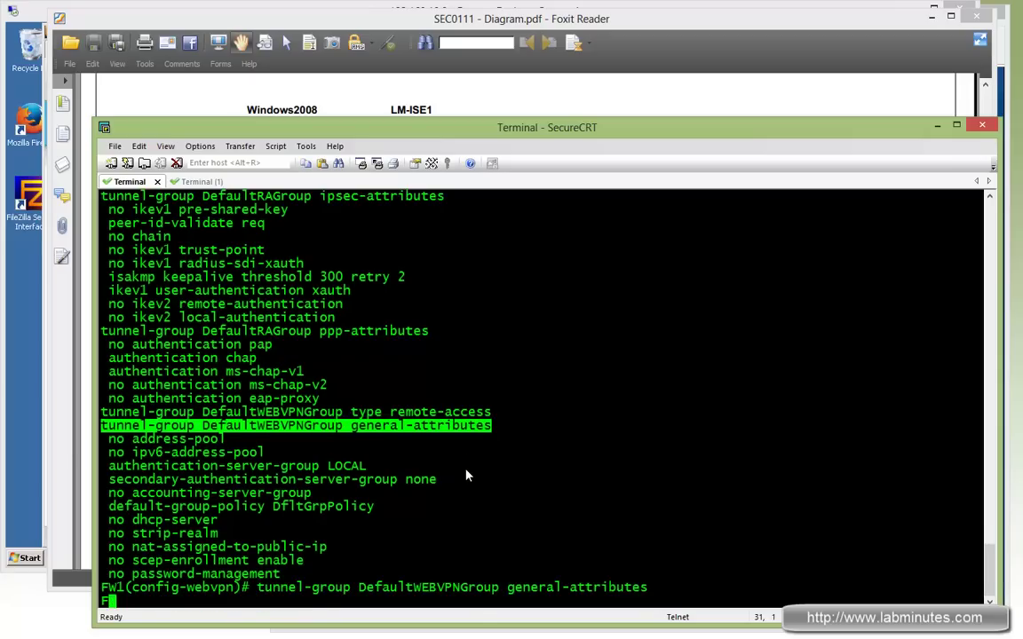
pyautogui.write('auth')
pyautogui.press('Tab')
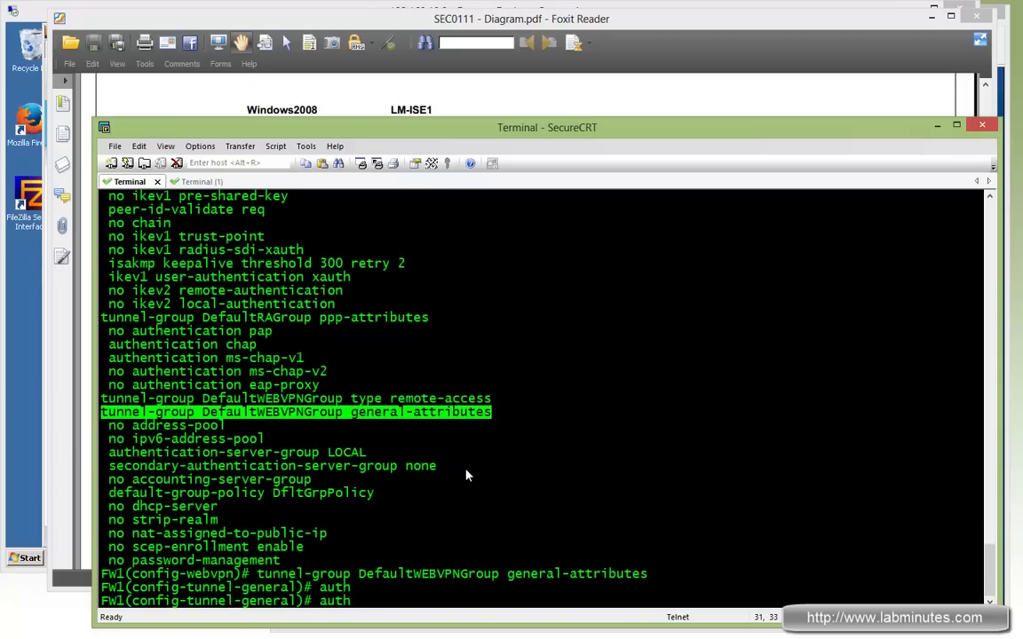
pyautogui.write('en')
pyautogui.press('Tab')
pyautogui.write('i')
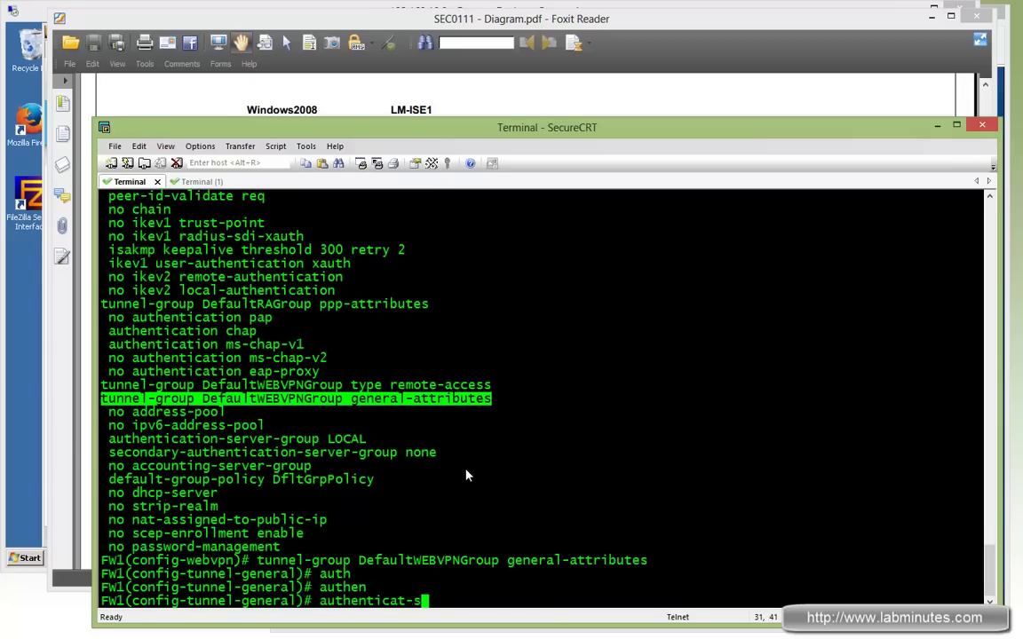
pyautogui.press('Tab')
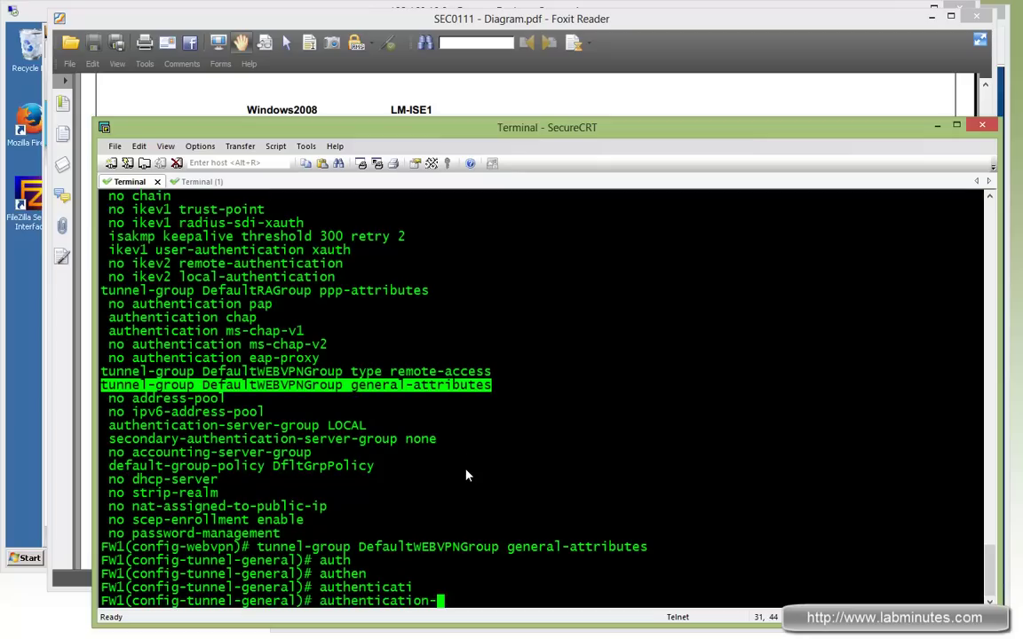
pyautogui.write('on-se')
pyautogui.press('Tab')
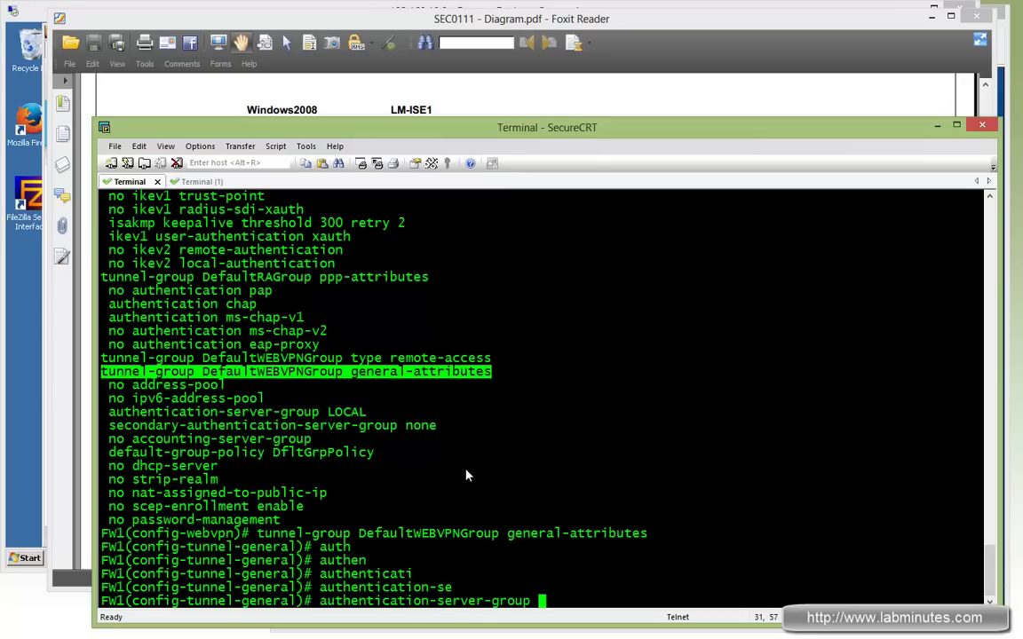
pyautogui.write('RADIUS')
pyautogui.press('Return')
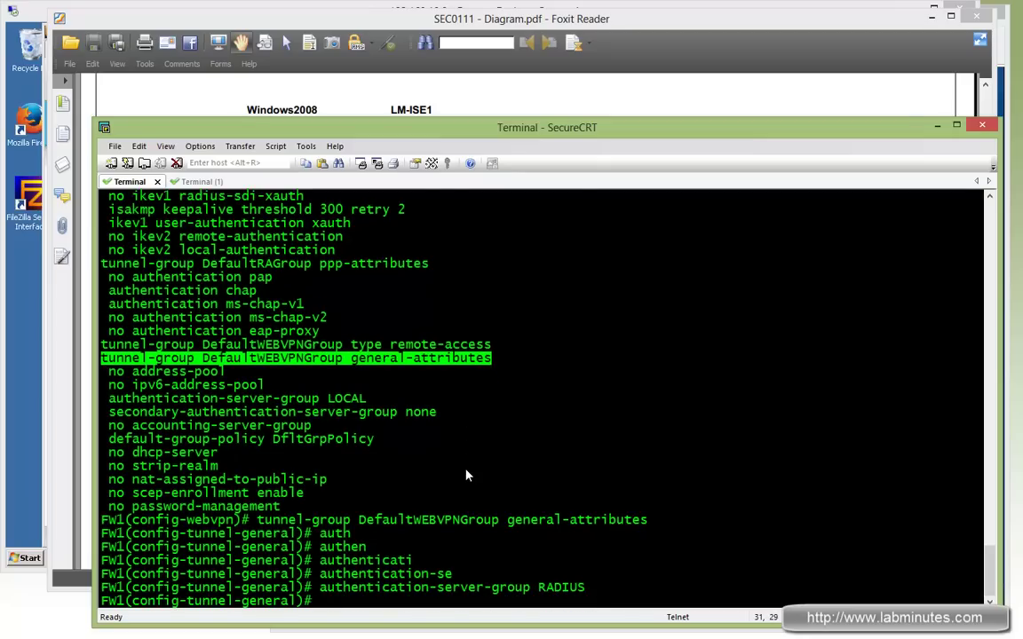
pyautogui.press('Return')
pyautogui.press('Return')
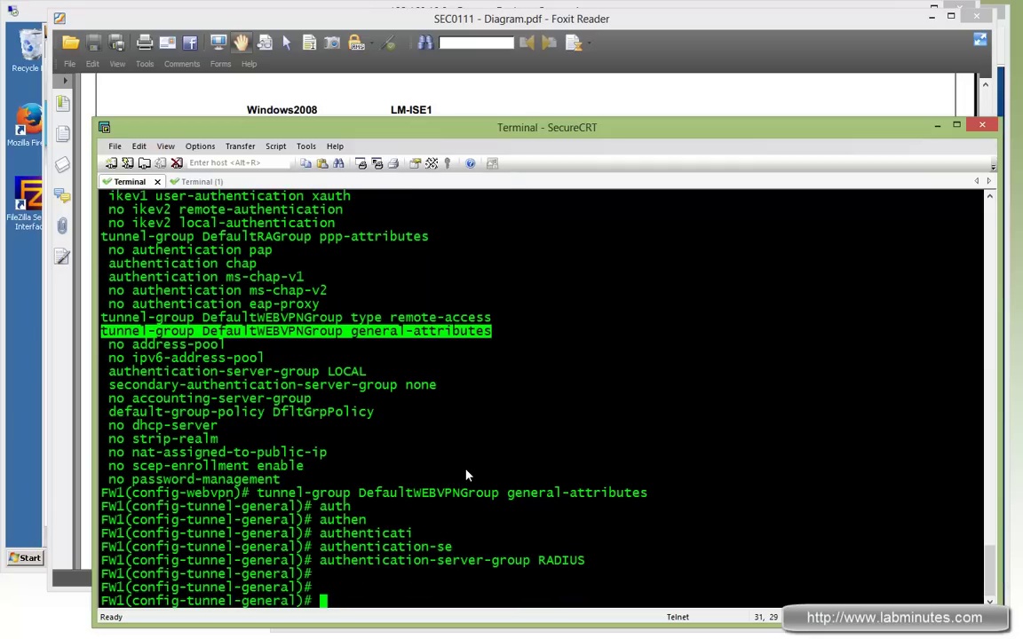
pyautogui.write('exi')
pyautogui.press('Return')
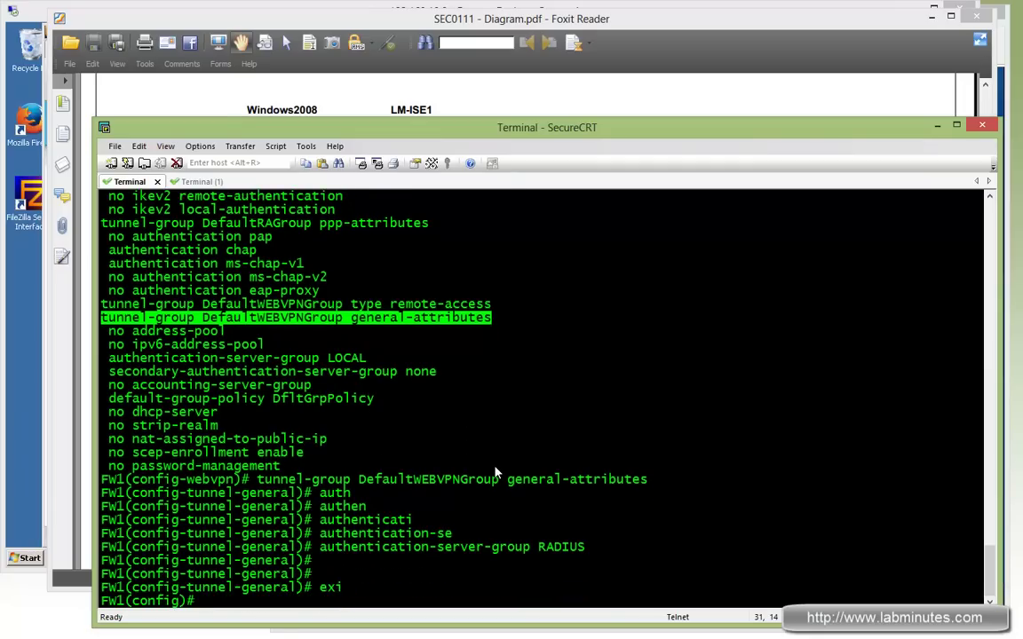
# Turn logging on with console logging at level 7, then leave configuration mode
pyautogui.write('log')
pyautogui.write('g')
pyautogui.write(' oo')
pyautogui.press('BackSpace')
pyautogui.write('n')
pyautogui.press('Tab')
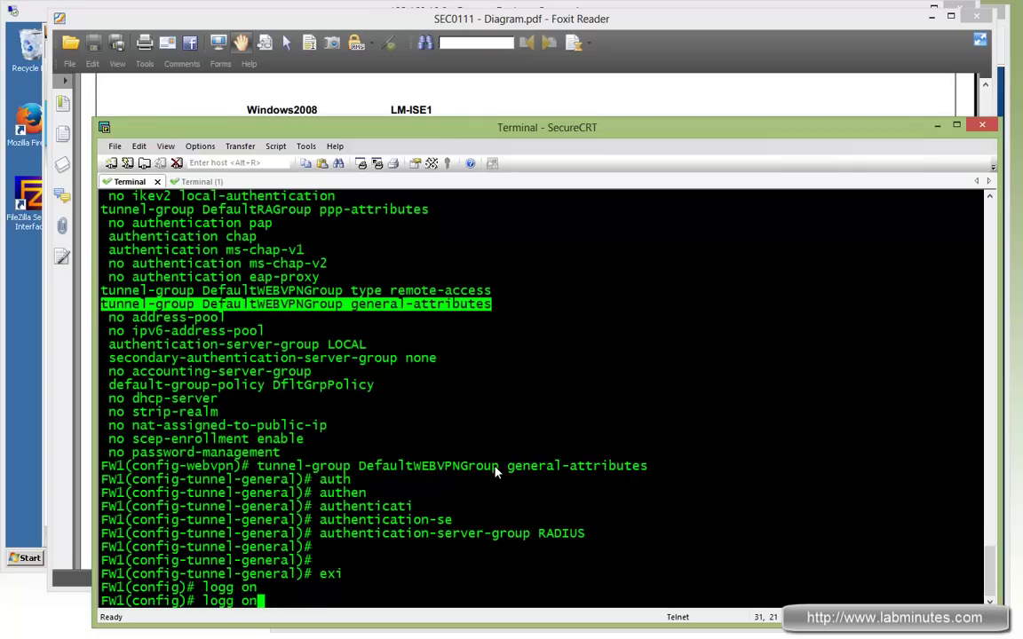
pyautogui.press('Return')
pyautogui.write('lo')
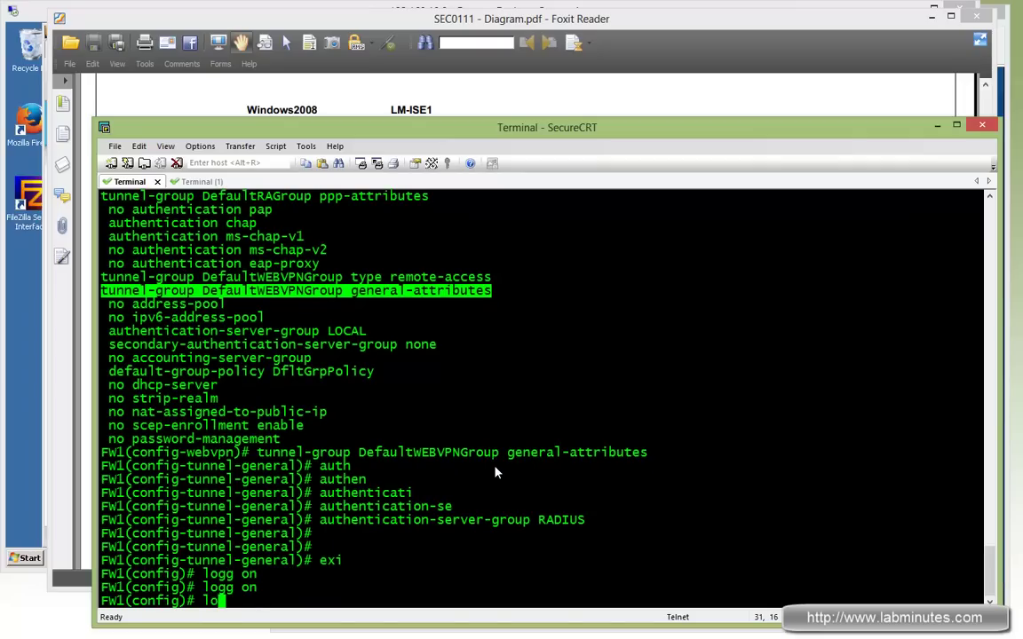
pyautogui.write('gg con 7')
pyautogui.press('Return')
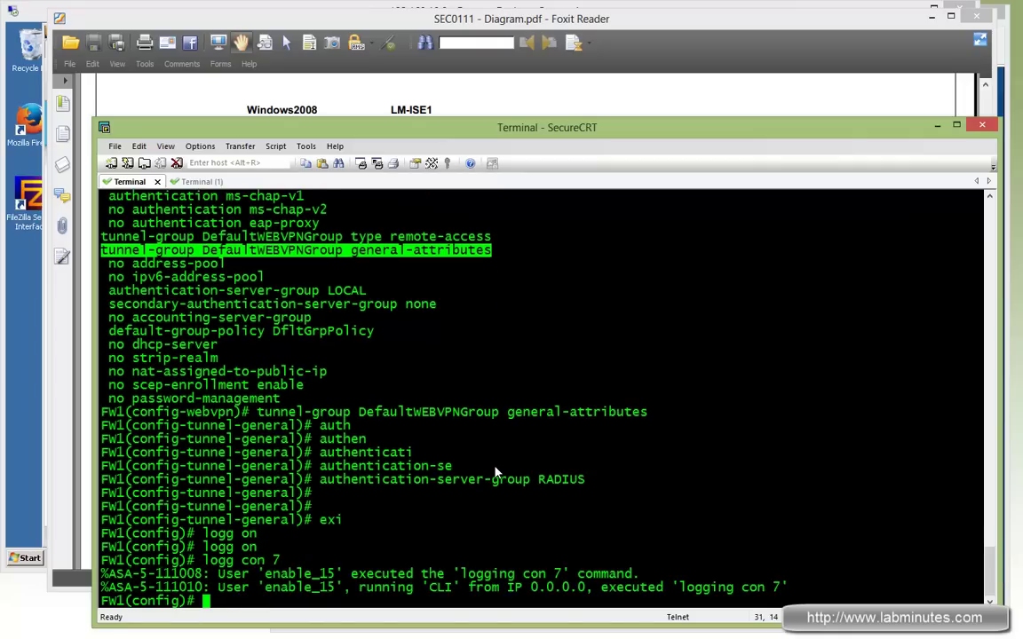
pyautogui.hotkey('ctrl', 'z')
# Enable debug radius all and clear the terminal screen and scrollback
pyautogui.write('debg')
pyautogui.press('Tab')
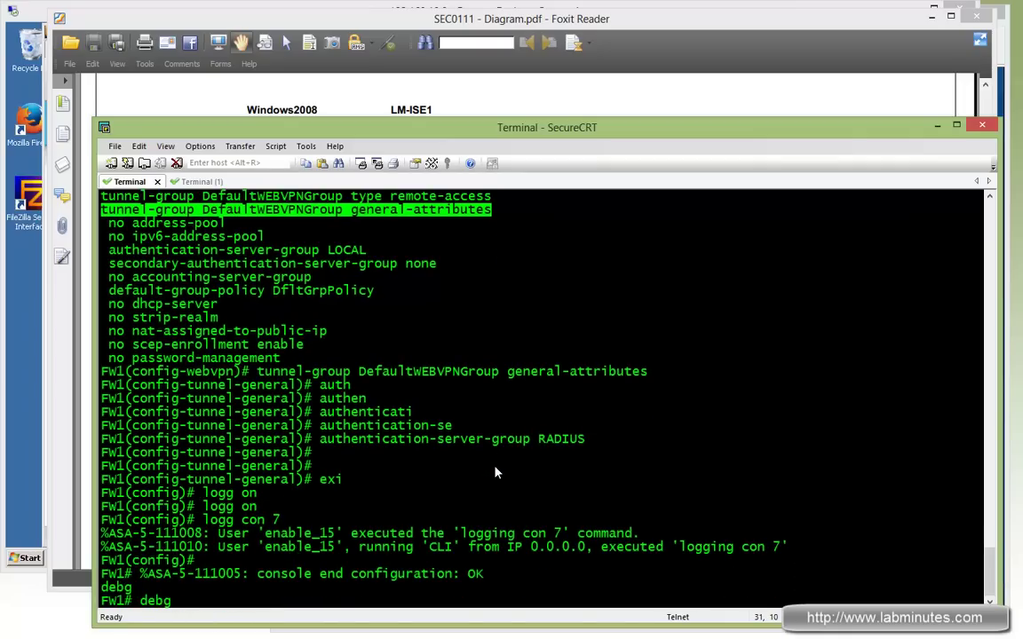
pyautogui.press('BackSpace')
pyautogui.write('e')
pyautogui.press('Tab')
pyautogui.press('BackSpace')
pyautogui.write('u')
pyautogui.press('Tab')
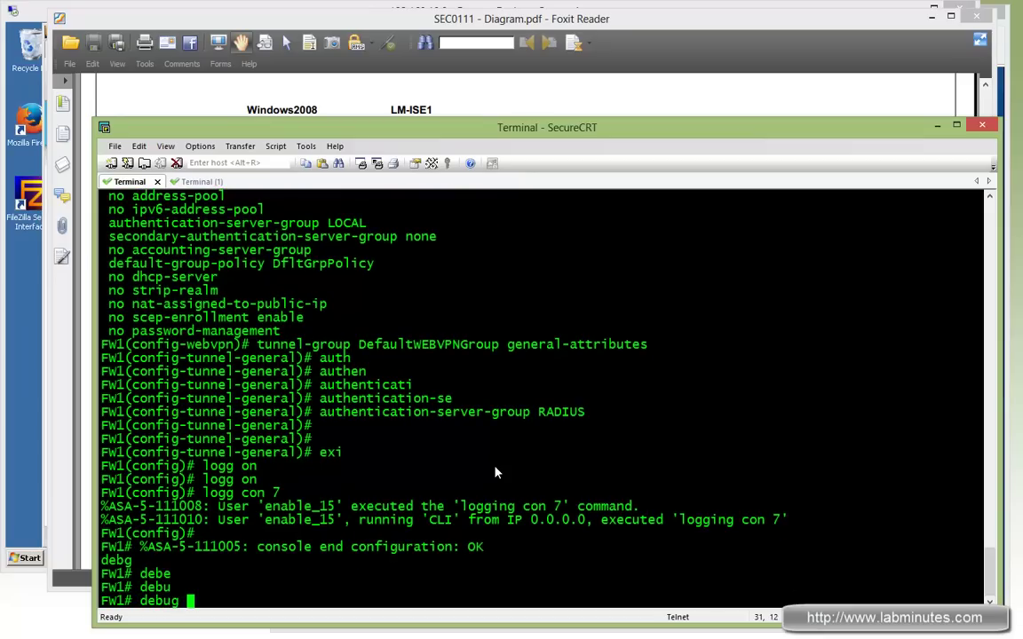
pyautogui.write('ra')
pyautogui.press('Tab')
pyautogui.write('all')
pyautogui.press('Return')
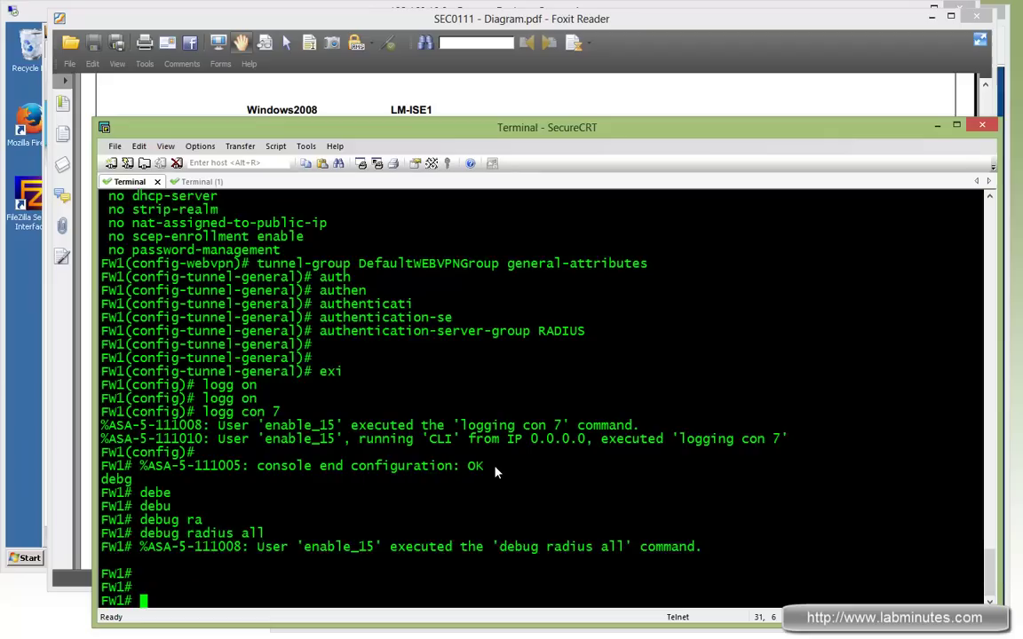
pyautogui.press('Return')
pyautogui.press('Return')
pyautogui.hotkey('ctrl', 'l')
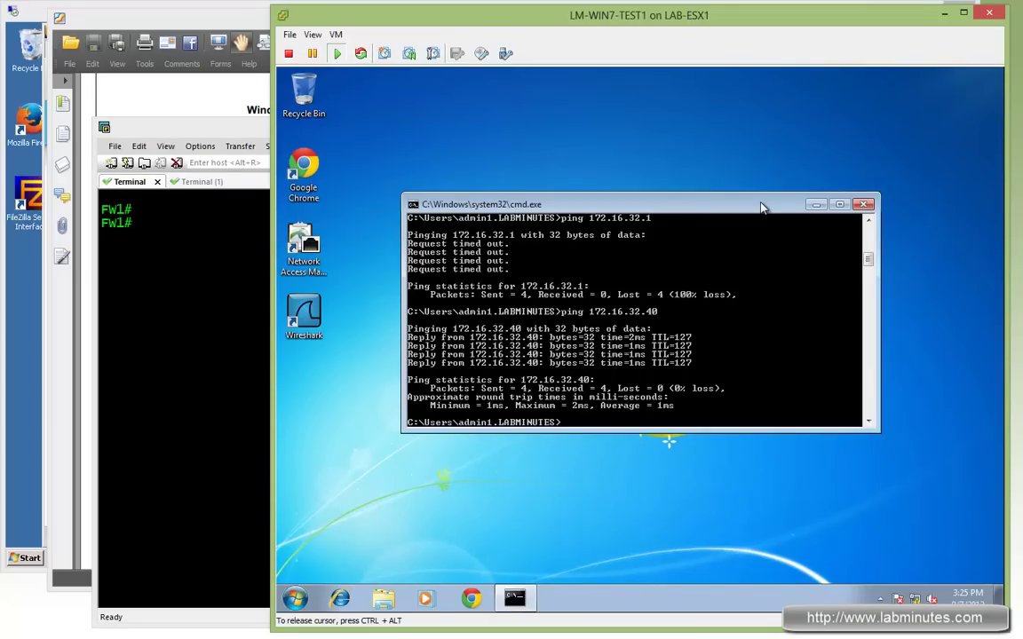
# Disconnect the existing AnyConnect session and clear the FW1 terminal output
pyautogui.moveTo(753, 212); pyautogui.dragTo(730, 215)
pyautogui.click(879, 598)
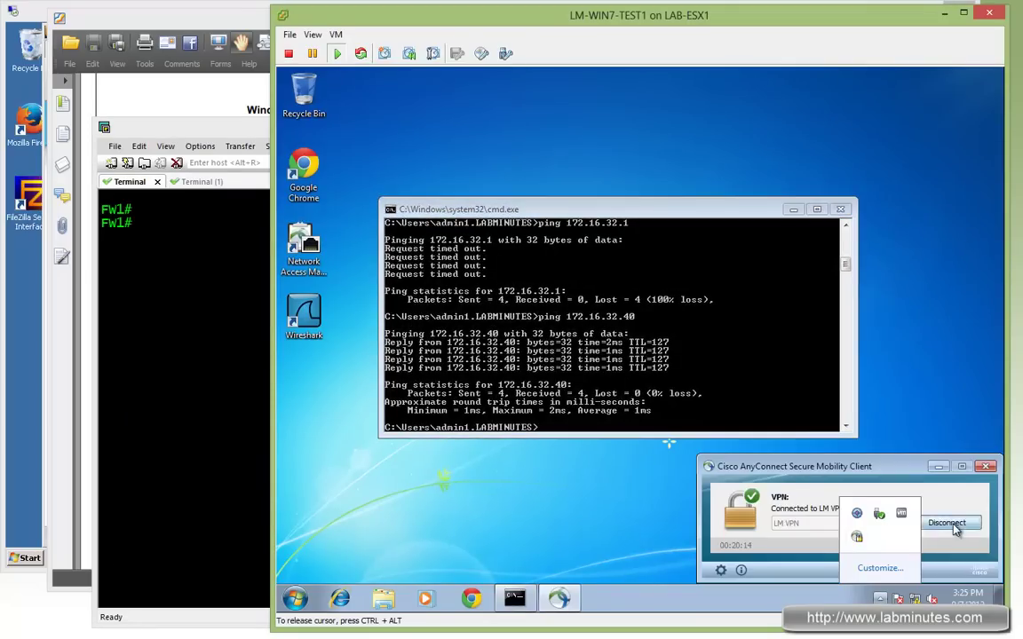
pyautogui.click(937, 520)
pyautogui.click(207, 381)
pyautogui.rightClick(409, 321)
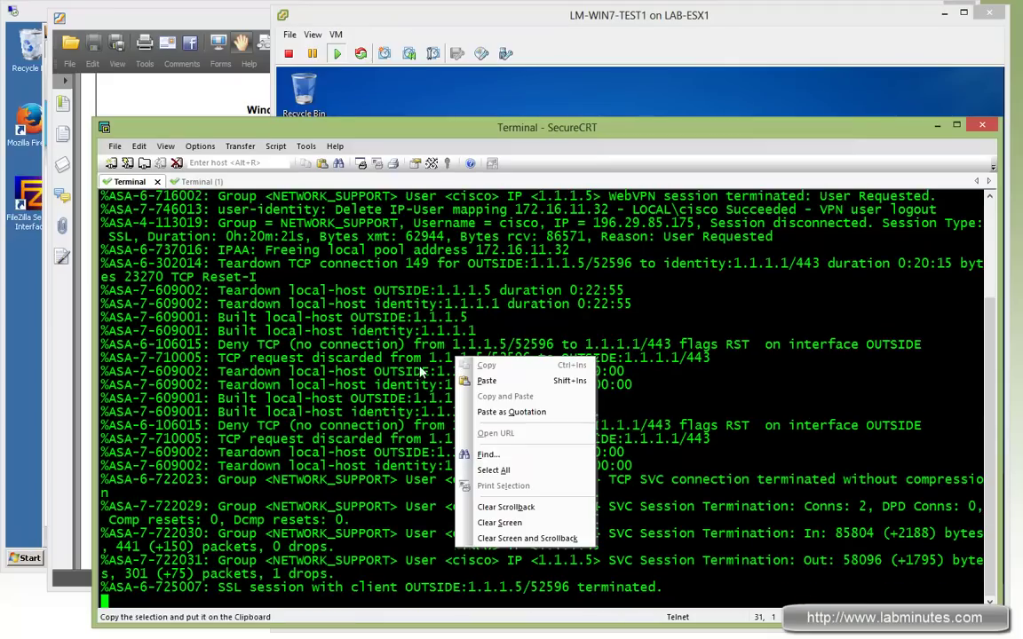
pyautogui.press('Escape')
pyautogui.rightClick(402, 377)
pyautogui.click(491, 554)
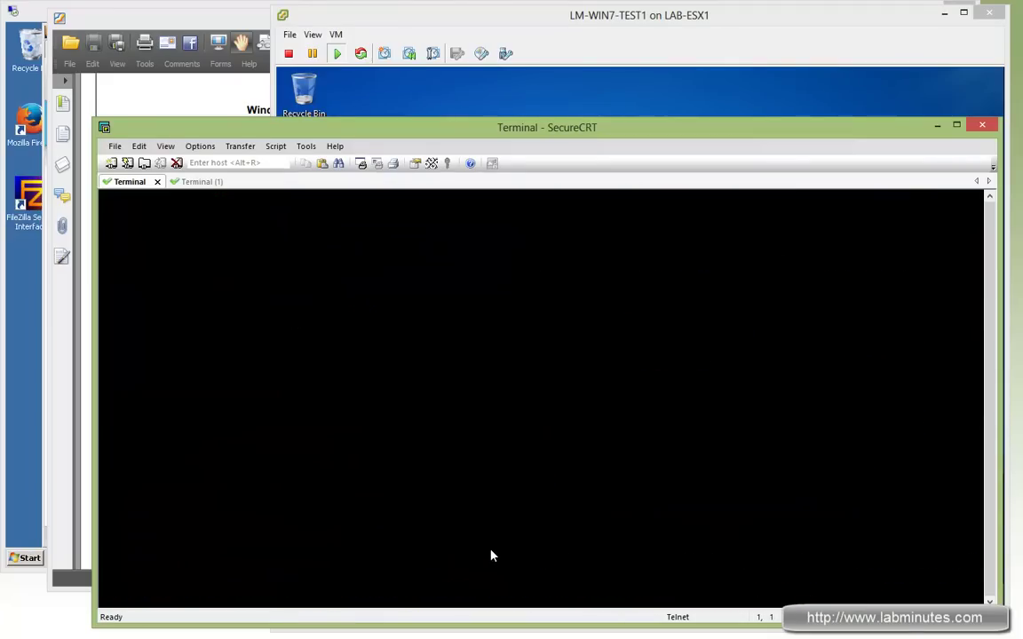
pyautogui.press('Return')
# Attempt an AnyConnect login to LM VPN past the certificate warning, cancelling after it fails
pyautogui.click(821, 32)
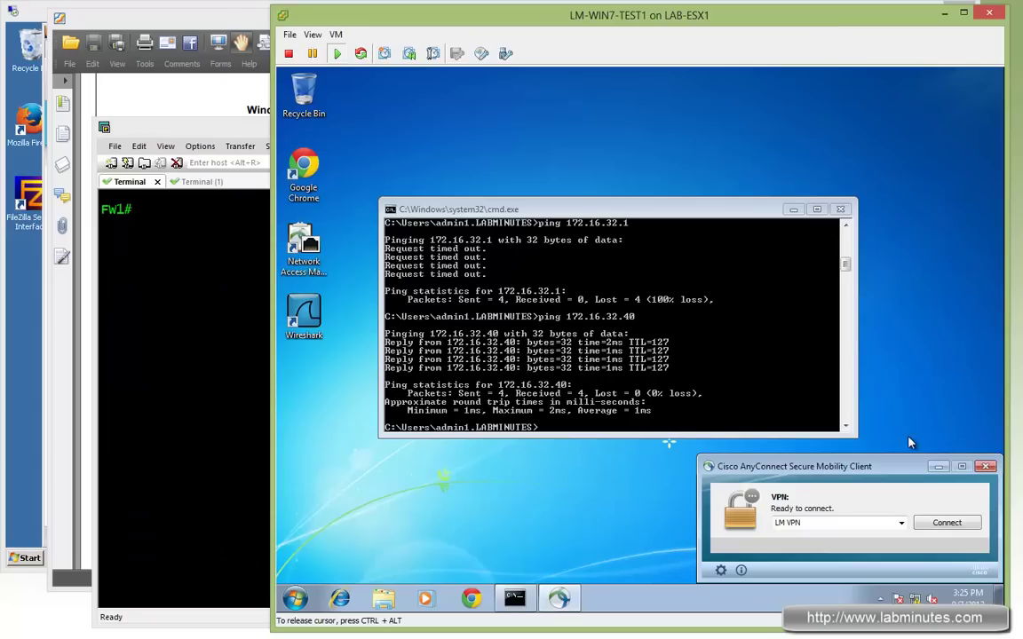
pyautogui.click(928, 522)
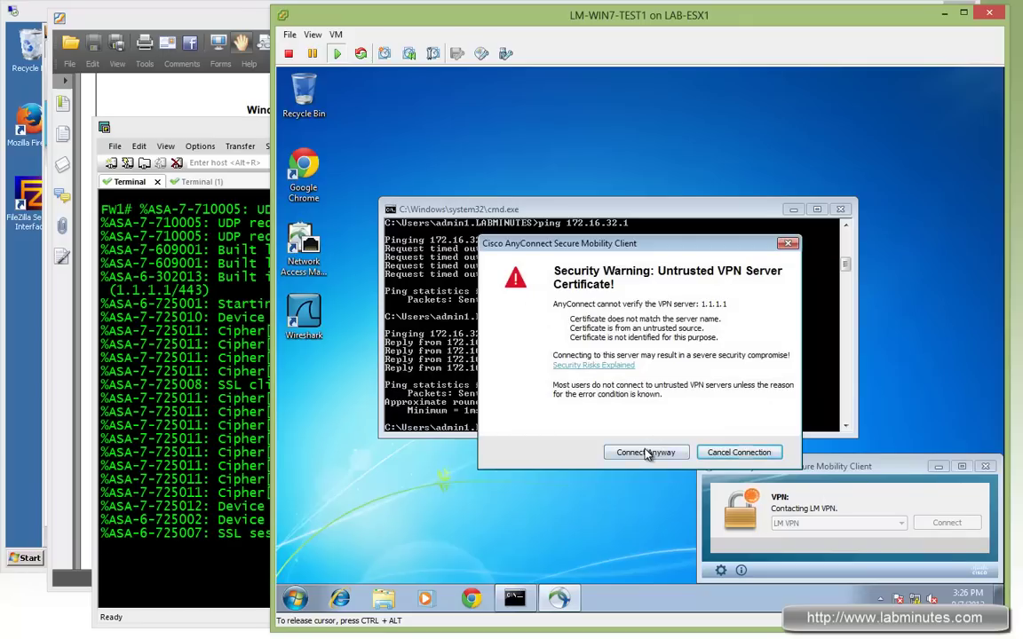
pyautogui.click(645, 452)
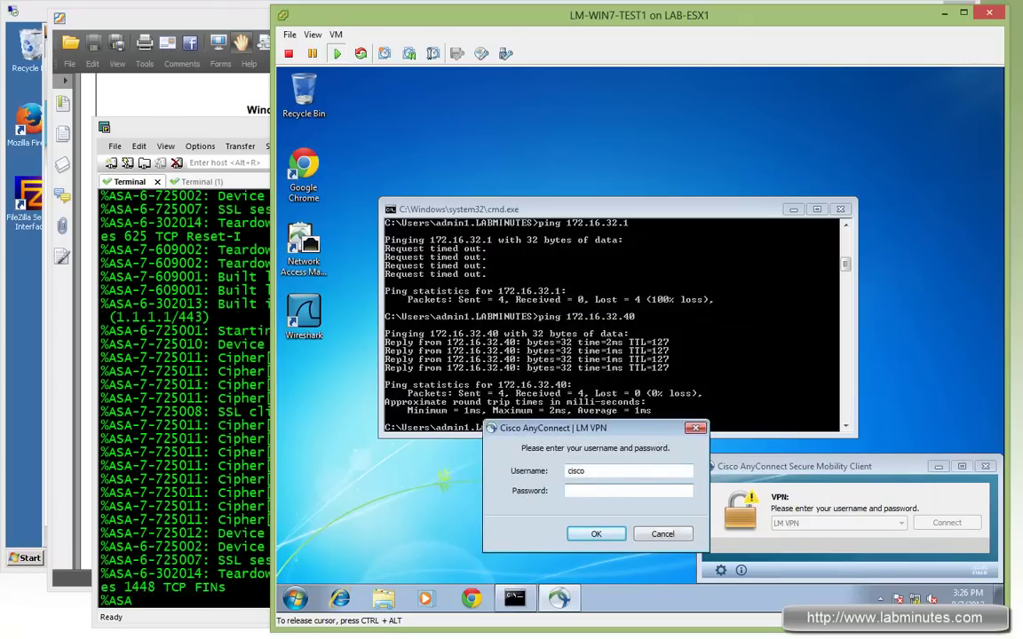
pyautogui.write('cisco')
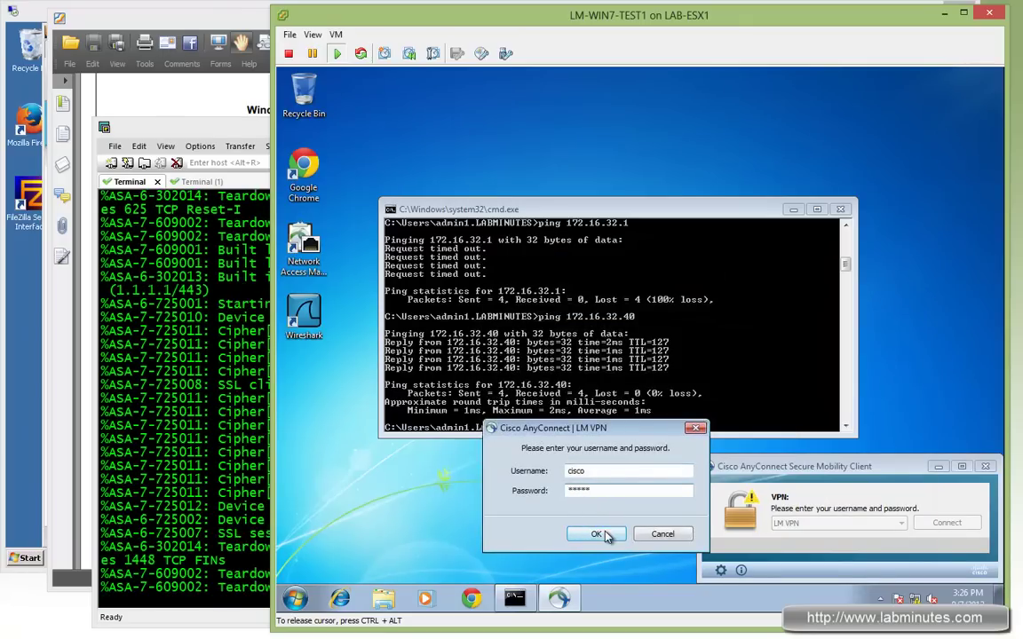
pyautogui.click(595, 534)
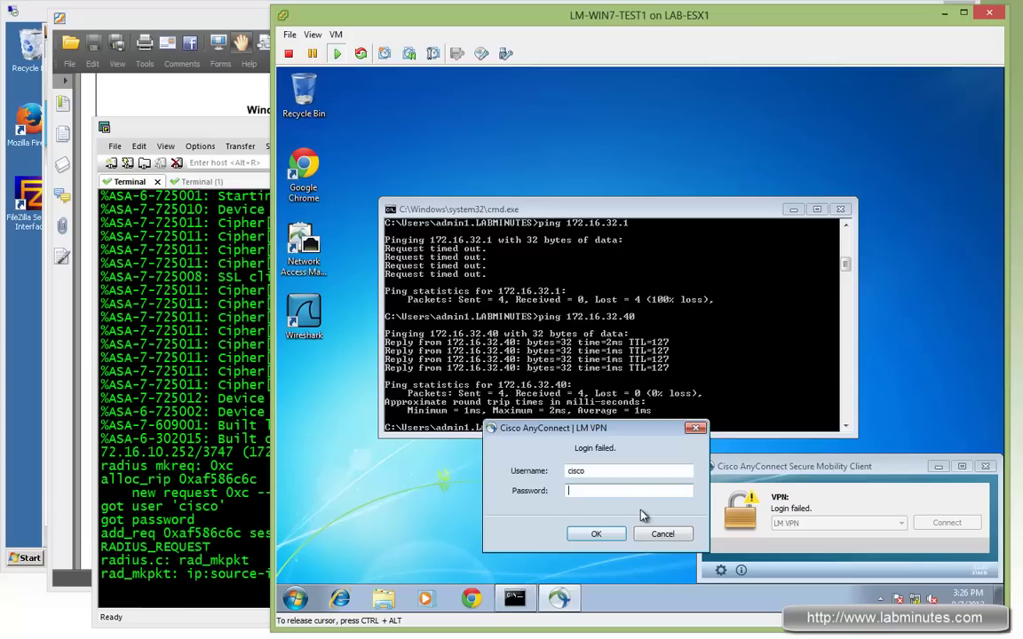
pyautogui.click(662, 534)
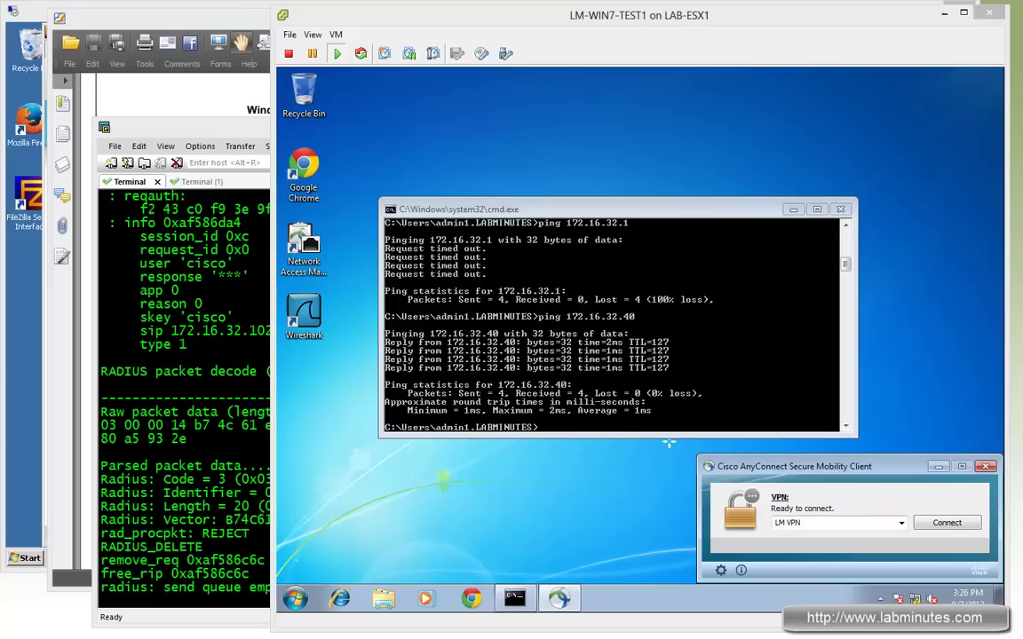
# Connect AnyConnect to LM VPN as admin1, accepting the untrusted certificate
pyautogui.click(944, 525)
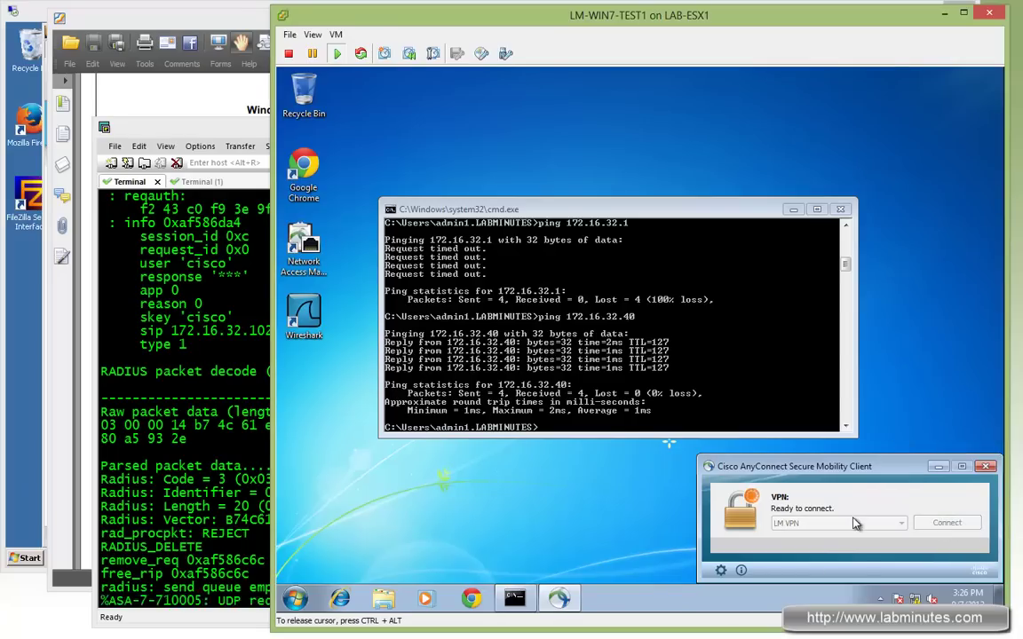
pyautogui.click(662, 455)
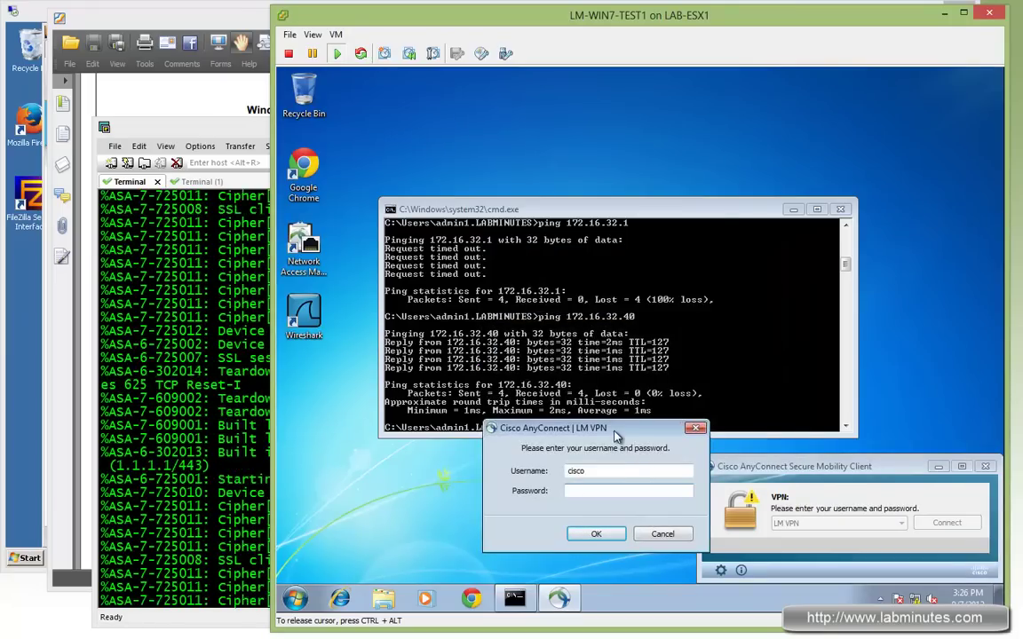
pyautogui.click(597, 470)
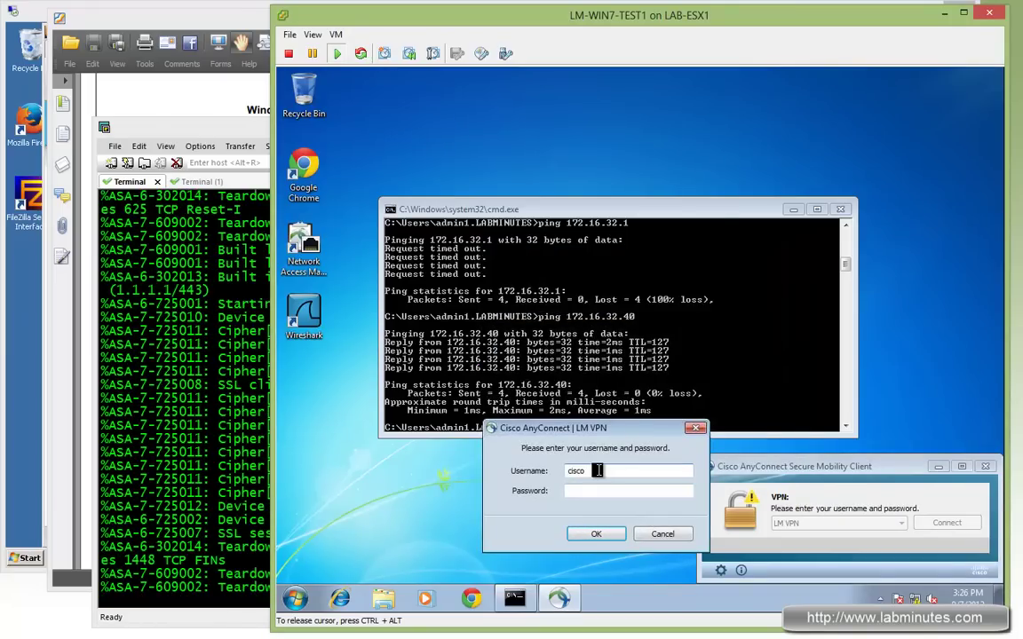
pyautogui.moveTo(600, 475); pyautogui.dragTo(516, 480)
pyautogui.write('admin1')
pyautogui.press('Tab')
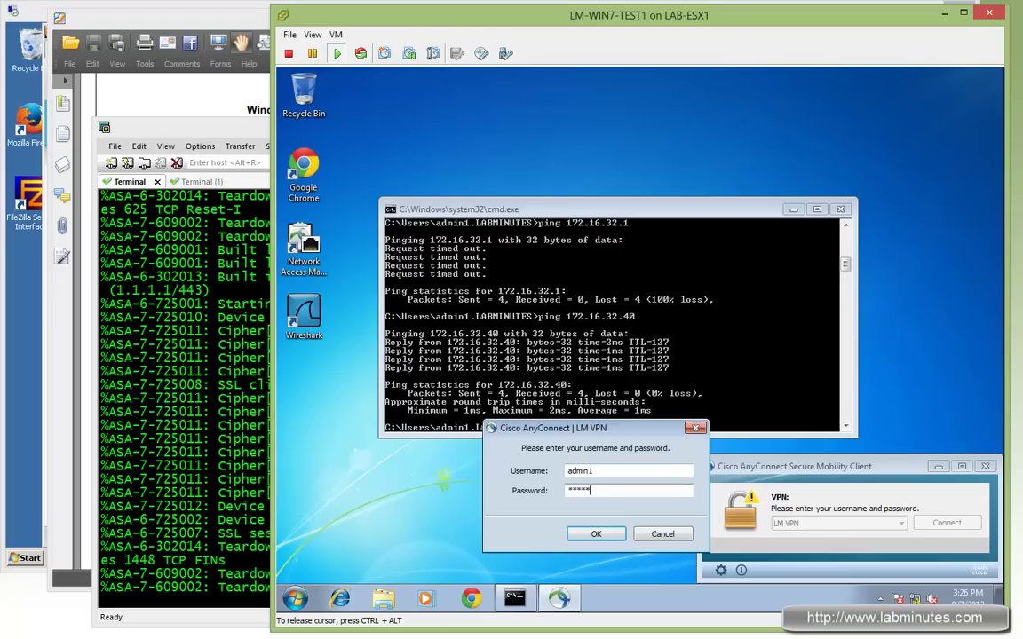
pyautogui.click(596, 533)
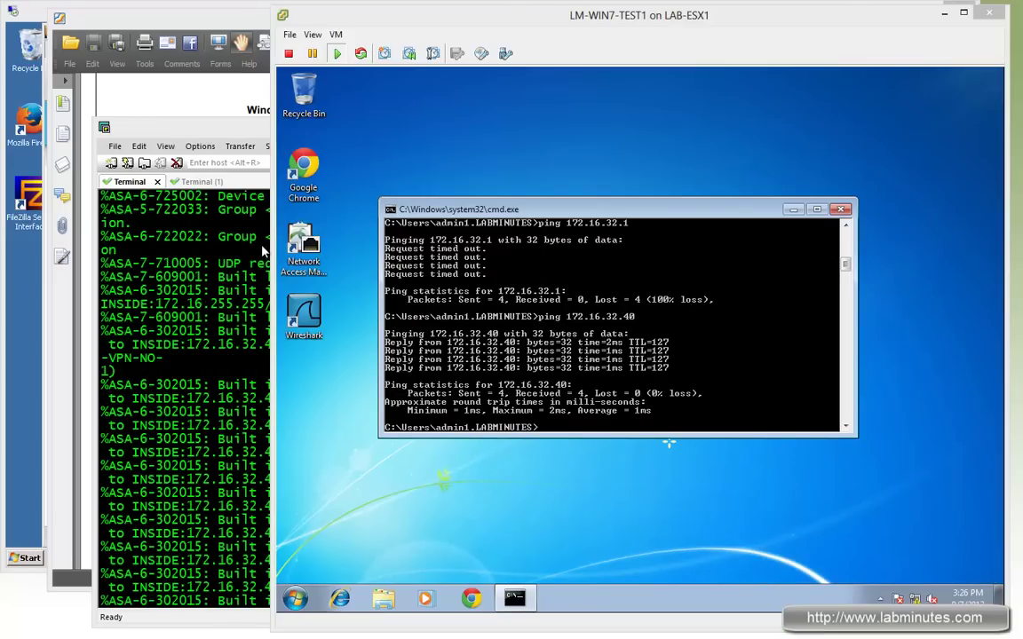
# Open ISE live authentications in a new tab, widen Authorization Profiles, and open admin1's detail
pyautogui.click(36, 16)
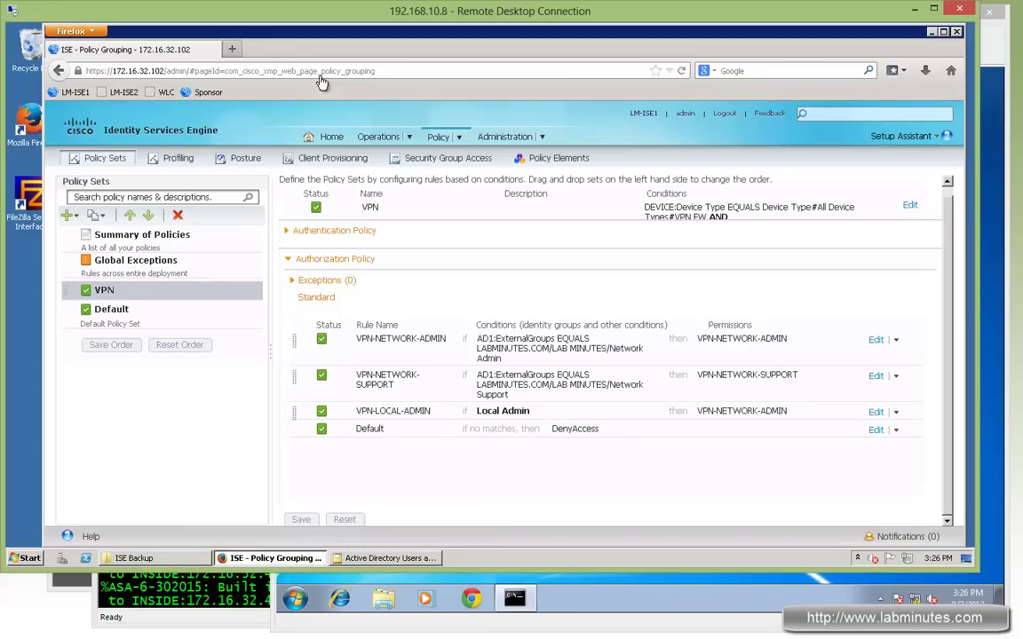
pyautogui.moveTo(383, 139)
pyautogui.rightClick(398, 158)
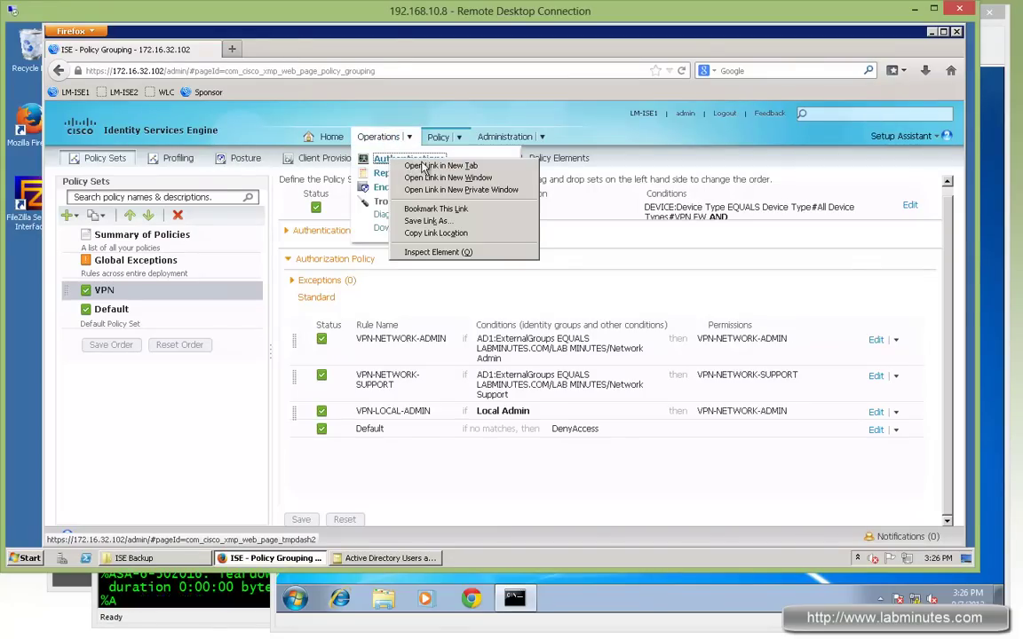
pyautogui.click(419, 164)
pyautogui.click(317, 53)
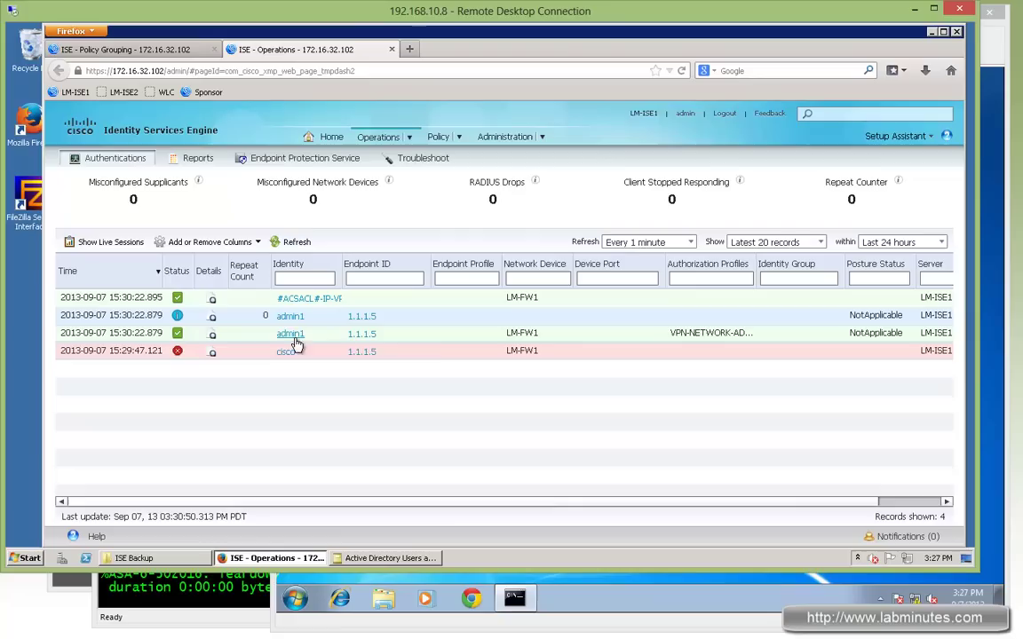
pyautogui.moveTo(753, 261); pyautogui.dragTo(773, 261)
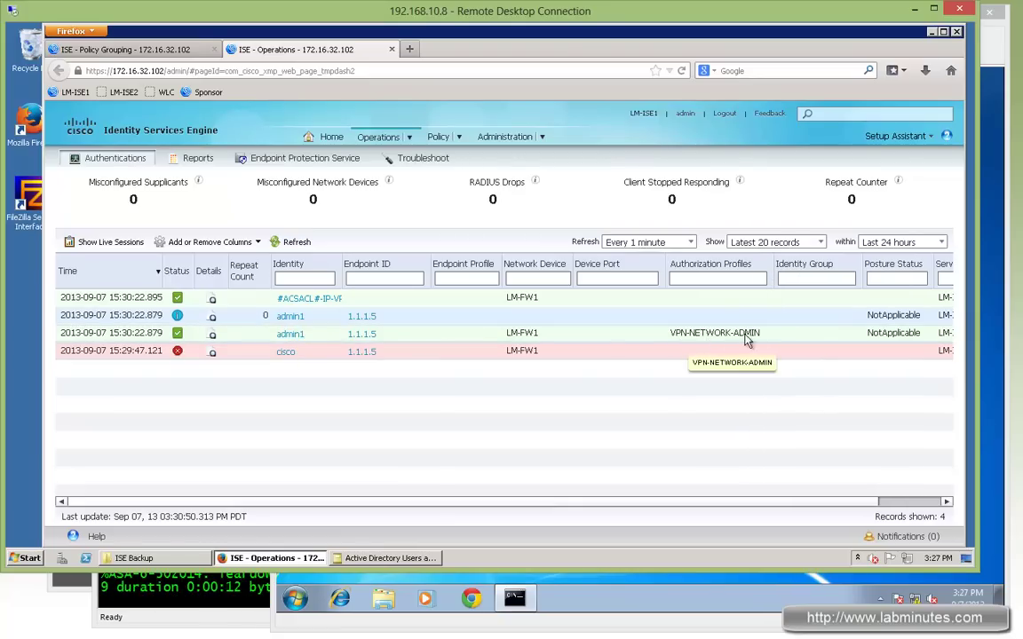
pyautogui.click(353, 334)
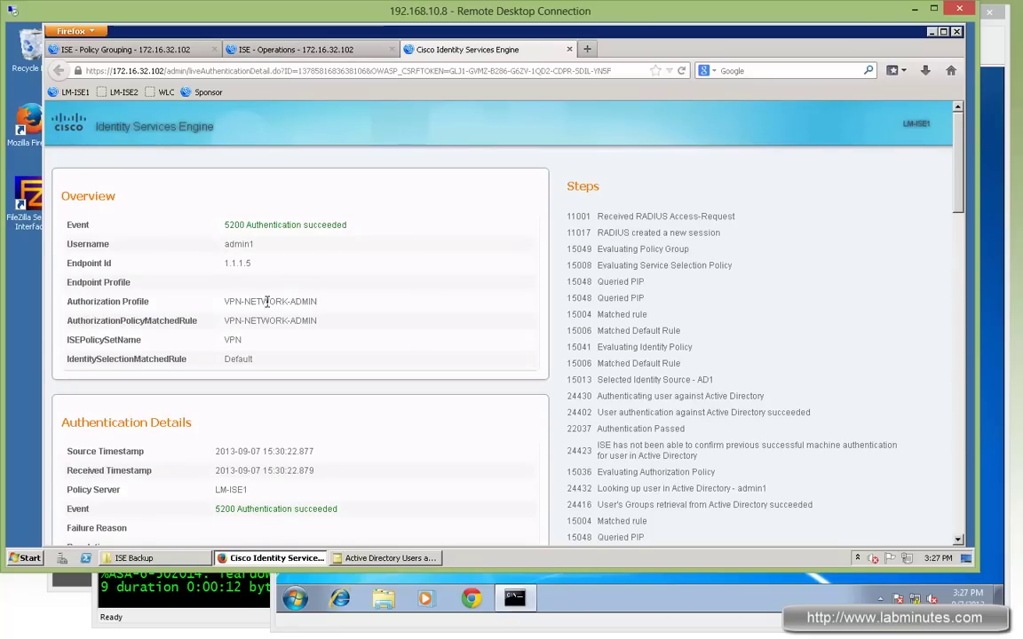
# Point out the VPN-NETWORK-ADMIN rule, VPN policy set, Default identity rule and AD1 store
pyautogui.moveTo(266, 301); pyautogui.dragTo(302, 320)
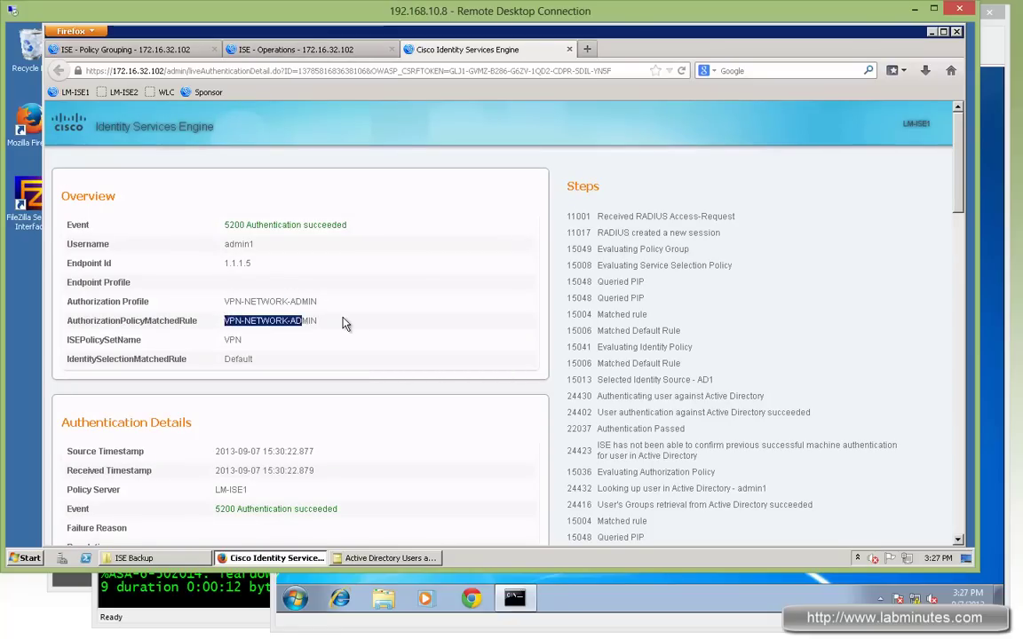
pyautogui.scroll(-2, 345, 324)
pyautogui.moveTo(317, 239); pyautogui.dragTo(218, 261)
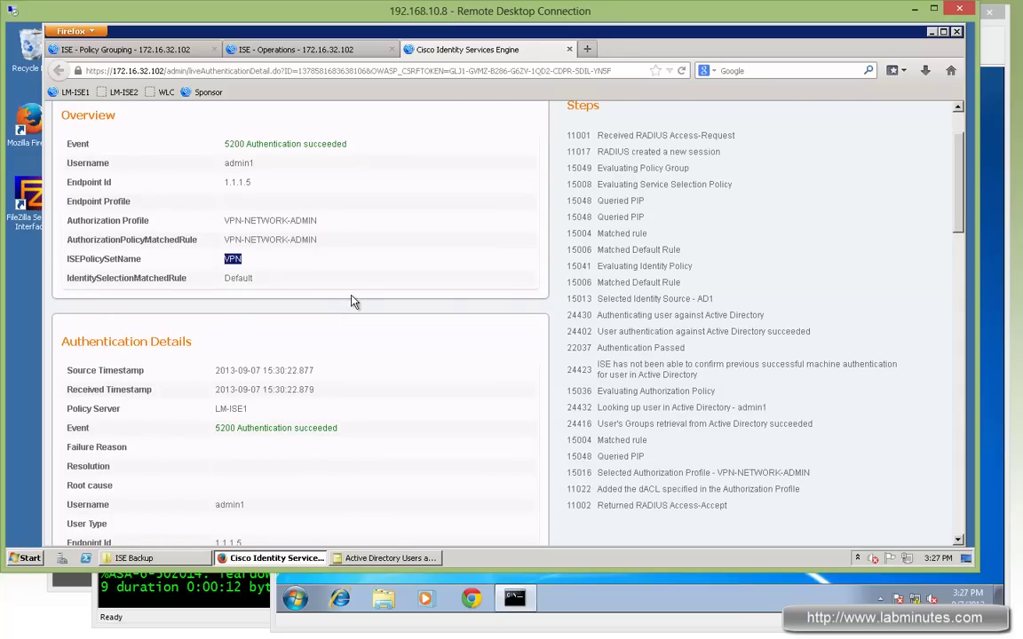
pyautogui.moveTo(140, 259); pyautogui.dragTo(233, 260)
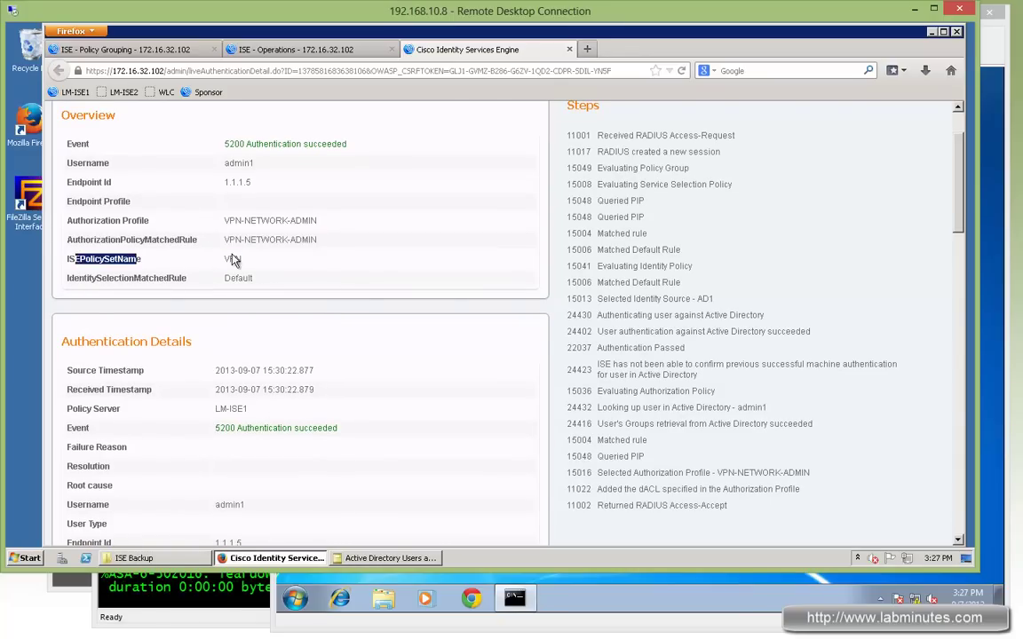
pyautogui.doubleClick(233, 259)
pyautogui.doubleClick(238, 278)
pyautogui.scroll(-2, 353, 316)
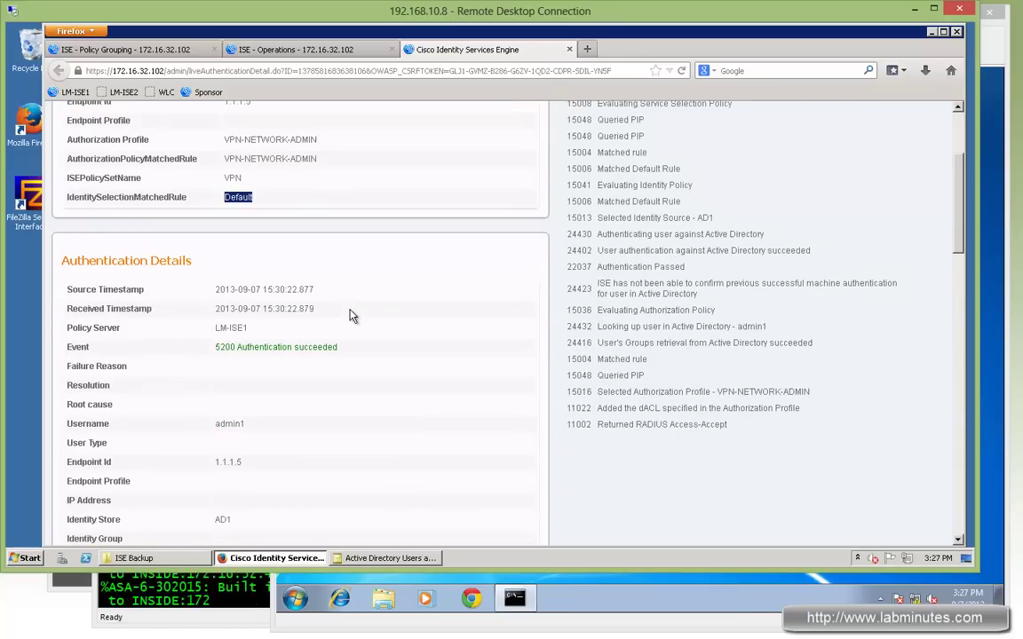
pyautogui.scroll(-4, 374, 305)
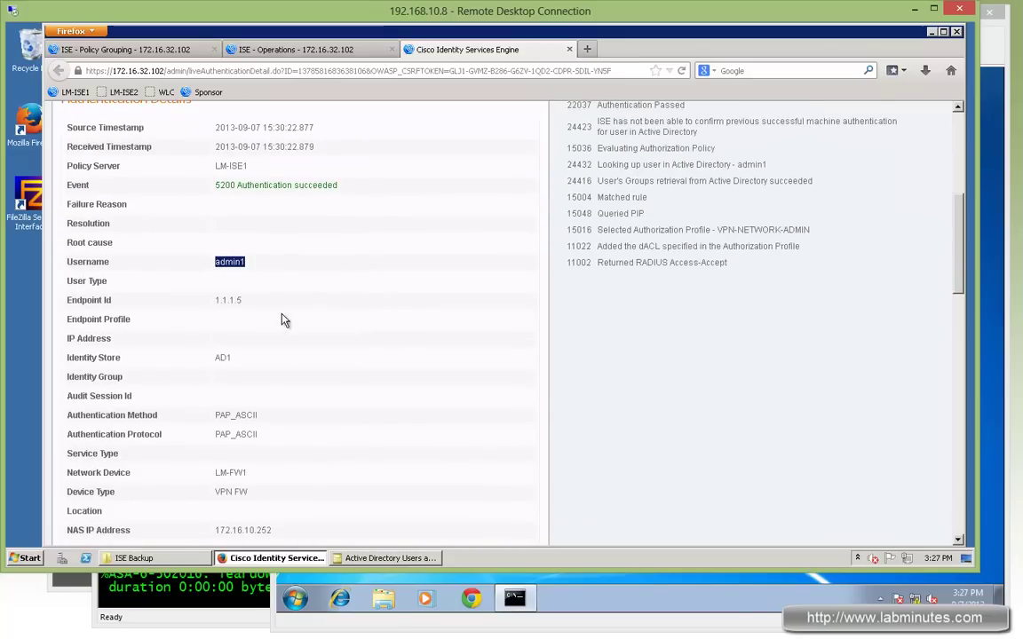
pyautogui.doubleClick(222, 358)
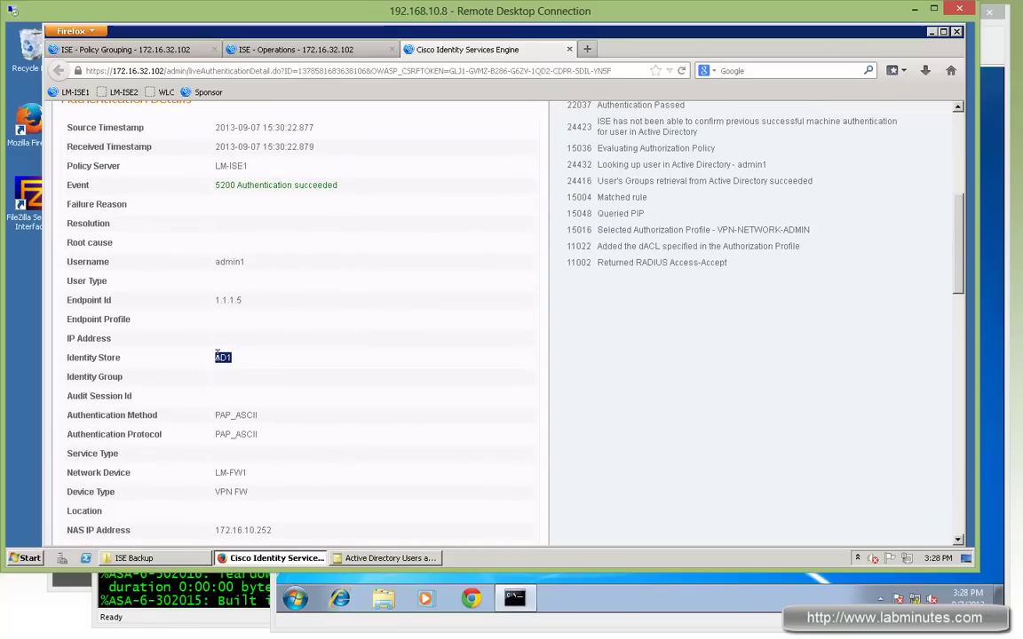
pyautogui.click(296, 344)
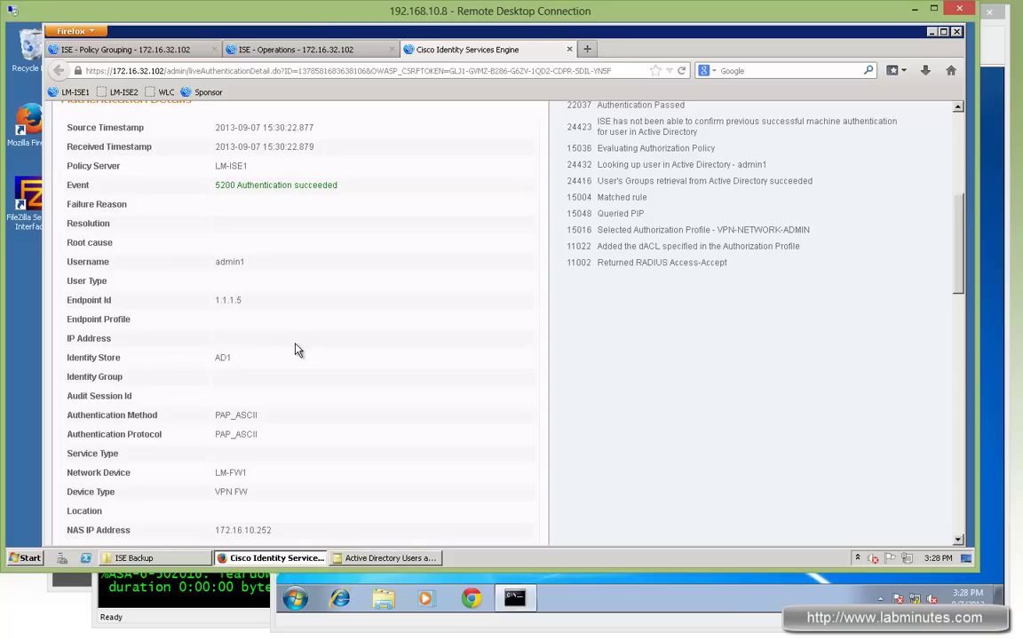
# Point out PAP_ASCII, DefaultWEBVPNGroup, labminutes.com domain and the wireless and domain users groups
pyautogui.scroll(-3, 297, 348)
pyautogui.moveTo(255, 253); pyautogui.dragTo(213, 258)
pyautogui.click(225, 252)
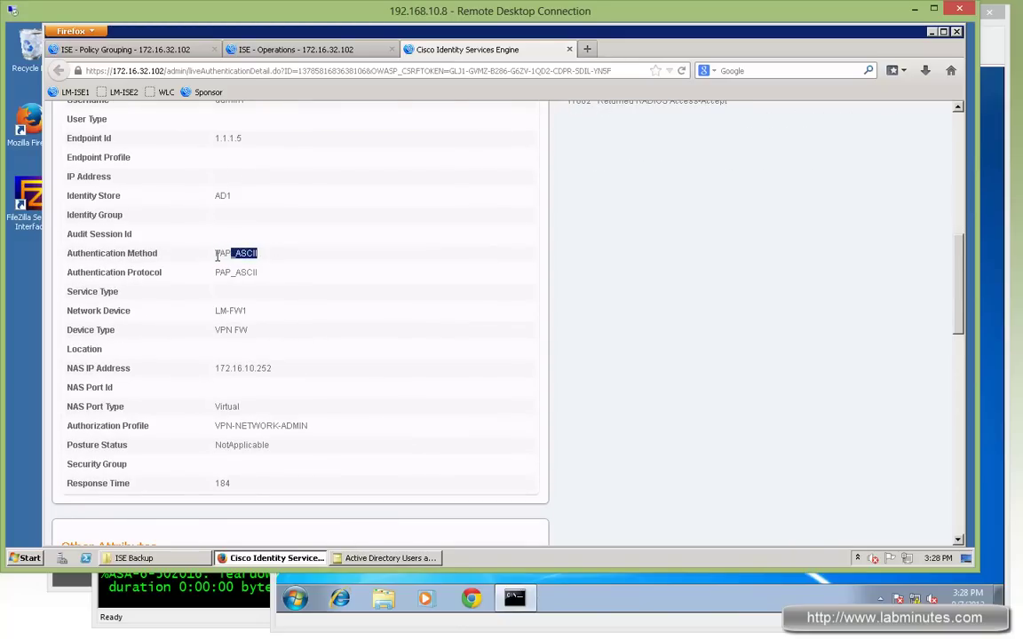
pyautogui.scroll(-3, 336, 361)
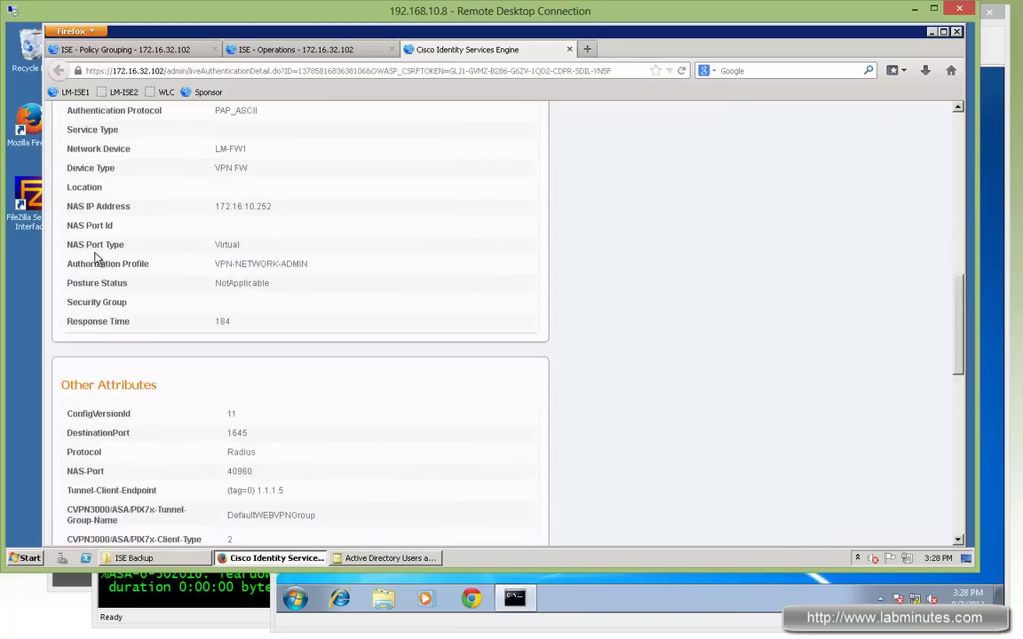
pyautogui.moveTo(73, 245); pyautogui.dragTo(222, 245)
pyautogui.scroll(-5, 419, 281)
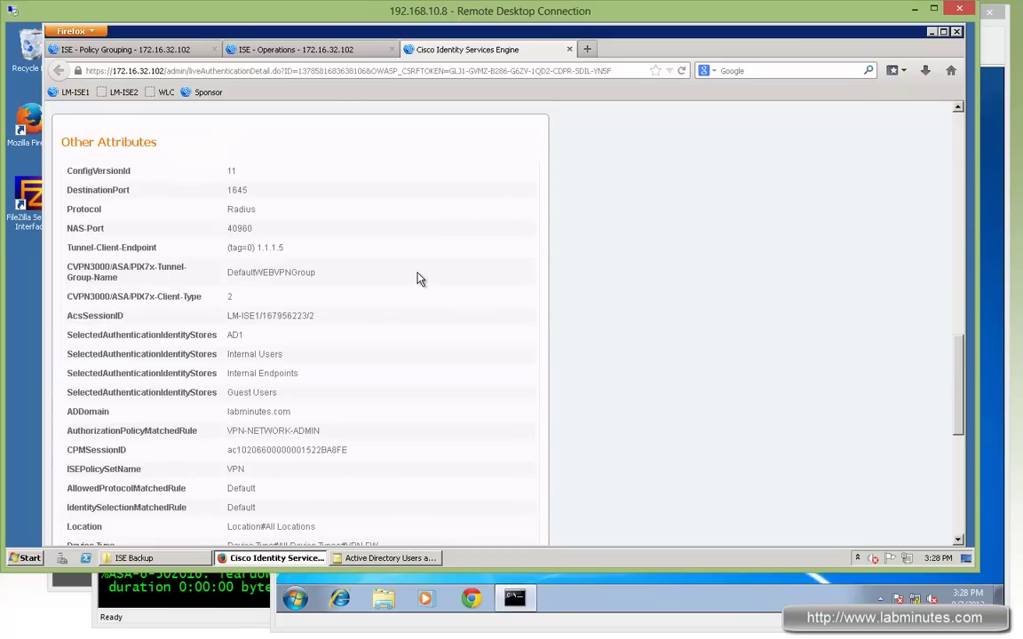
pyautogui.moveTo(320, 273); pyautogui.dragTo(229, 284)
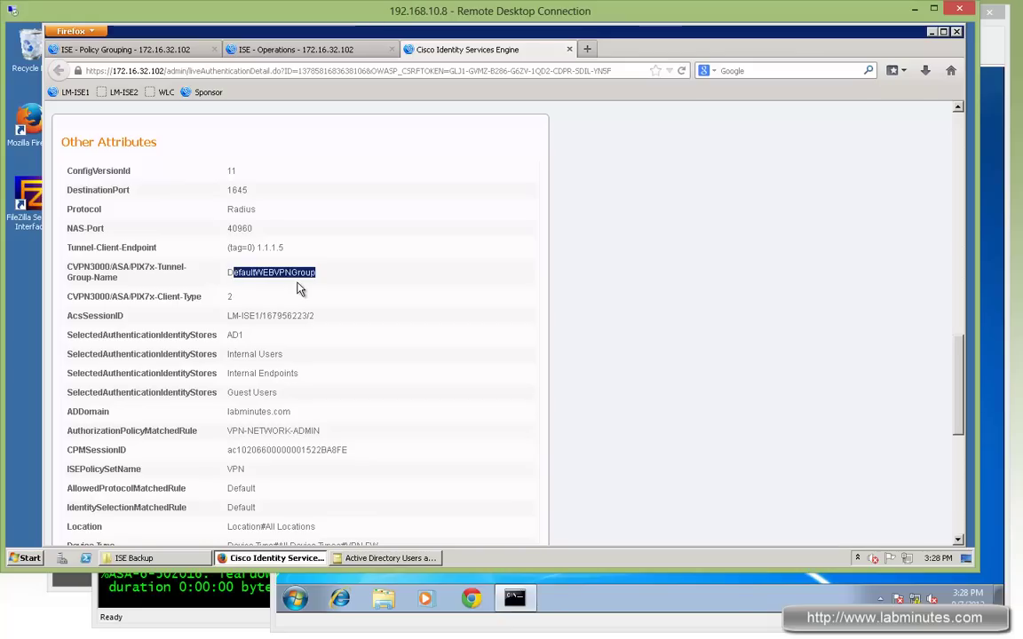
pyautogui.scroll(-2, 297, 342)
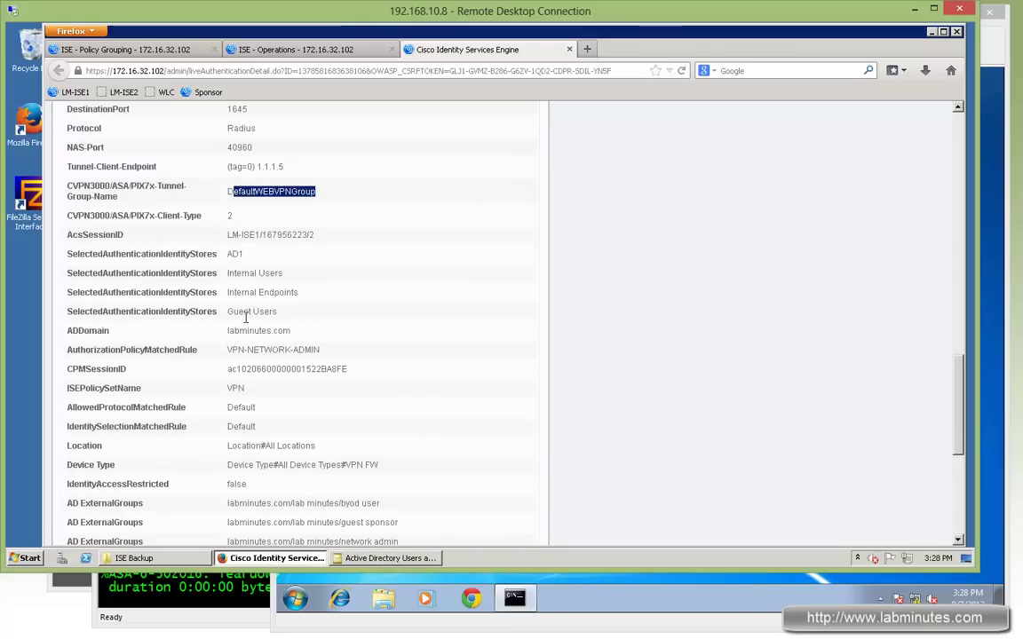
pyautogui.moveTo(228, 330); pyautogui.dragTo(291, 331)
pyautogui.scroll(-6, 321, 384)
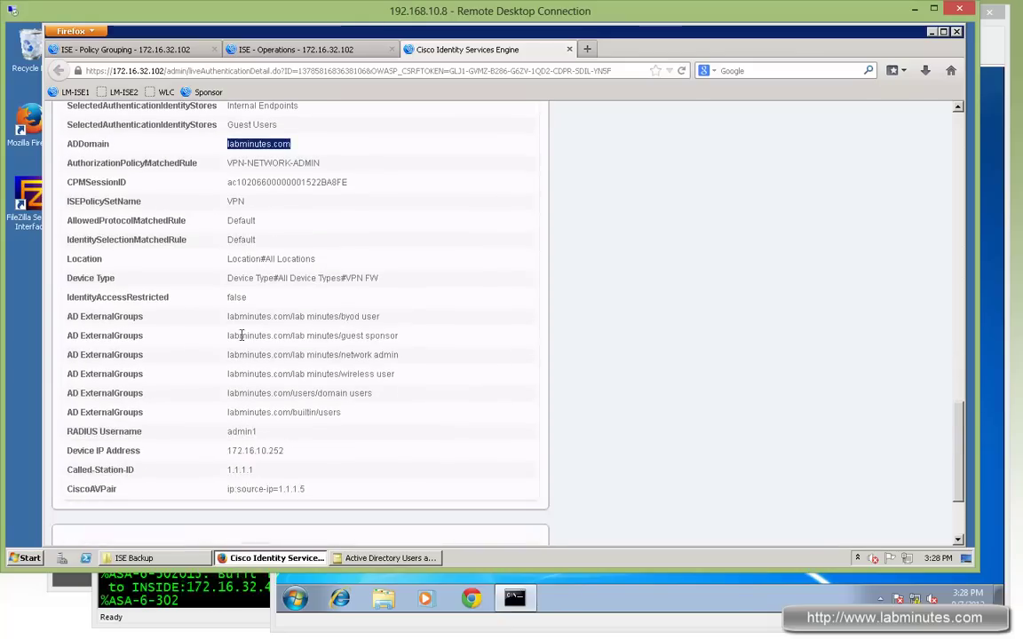
pyautogui.moveTo(382, 318); pyautogui.dragTo(273, 319)
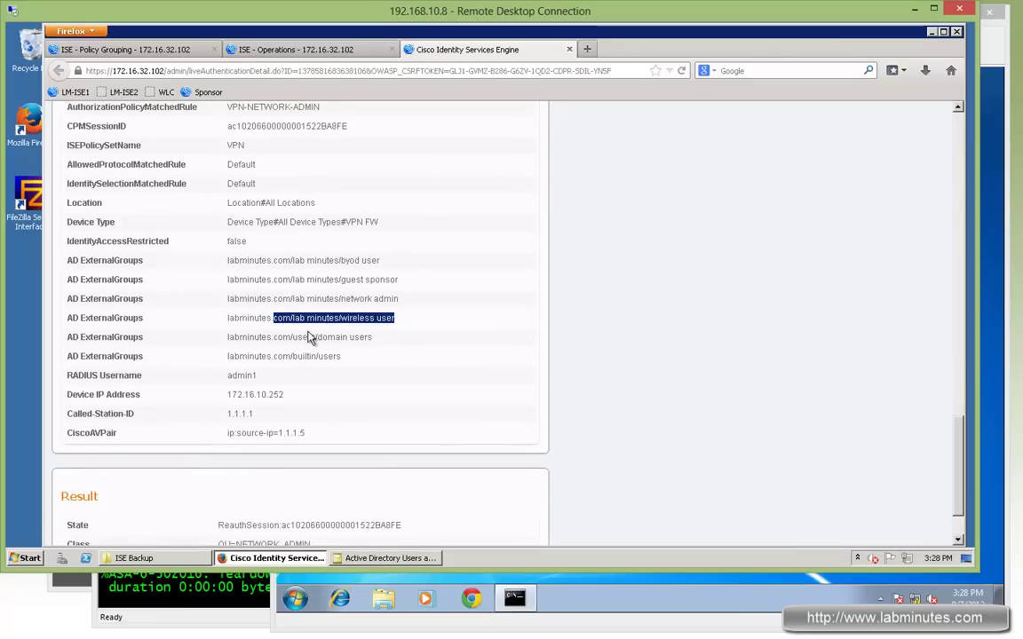
pyautogui.moveTo(342, 338); pyautogui.dragTo(254, 338)
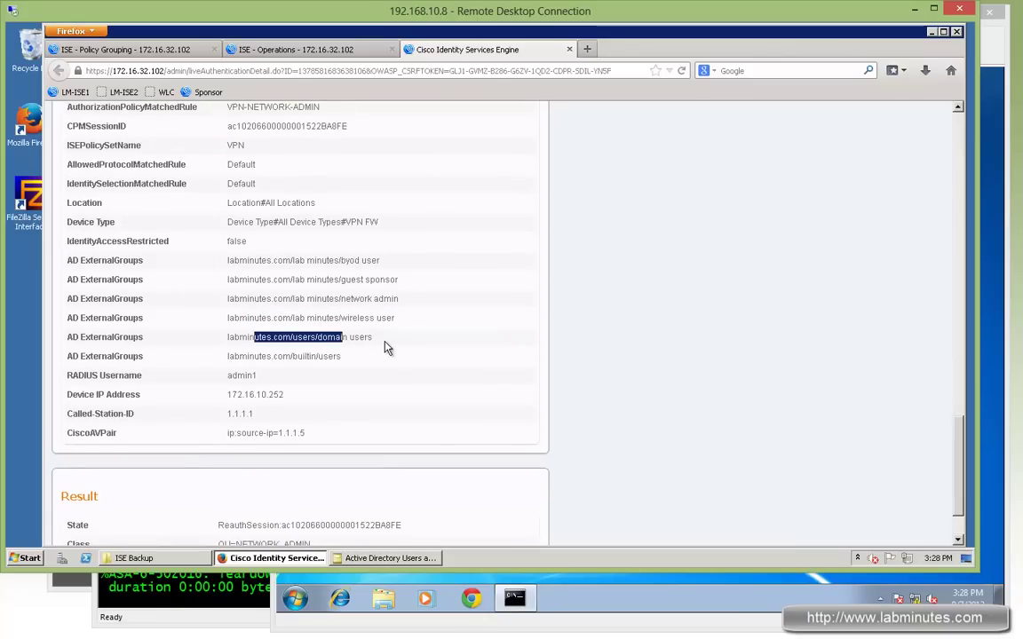
pyautogui.scroll(-2, 386, 346)
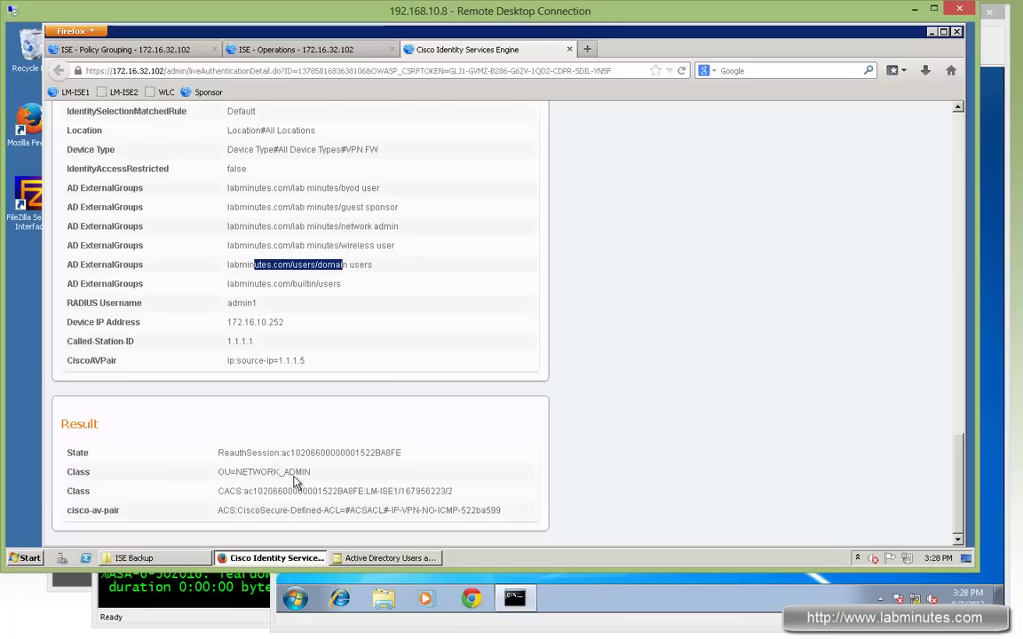
# Highlight Class OU=NETWORK_ADMIN and the IP-VPN-NO-ICMP downloadable ACL in cisco-av-pair
pyautogui.moveTo(310, 472); pyautogui.dragTo(223, 473)
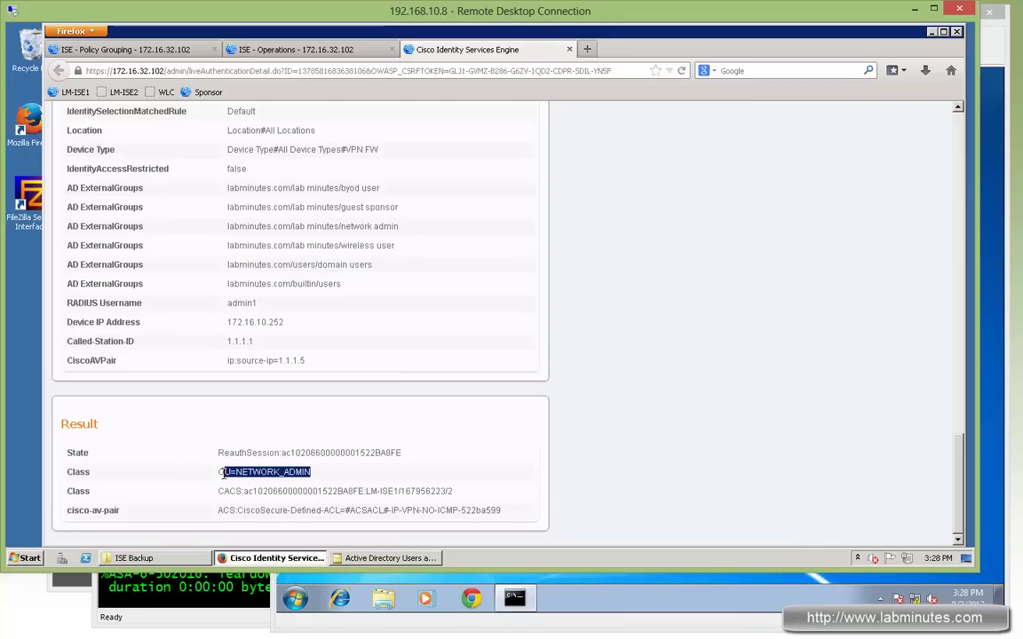
pyautogui.moveTo(380, 493); pyautogui.dragTo(272, 493)
pyautogui.moveTo(218, 472); pyautogui.dragTo(330, 473)
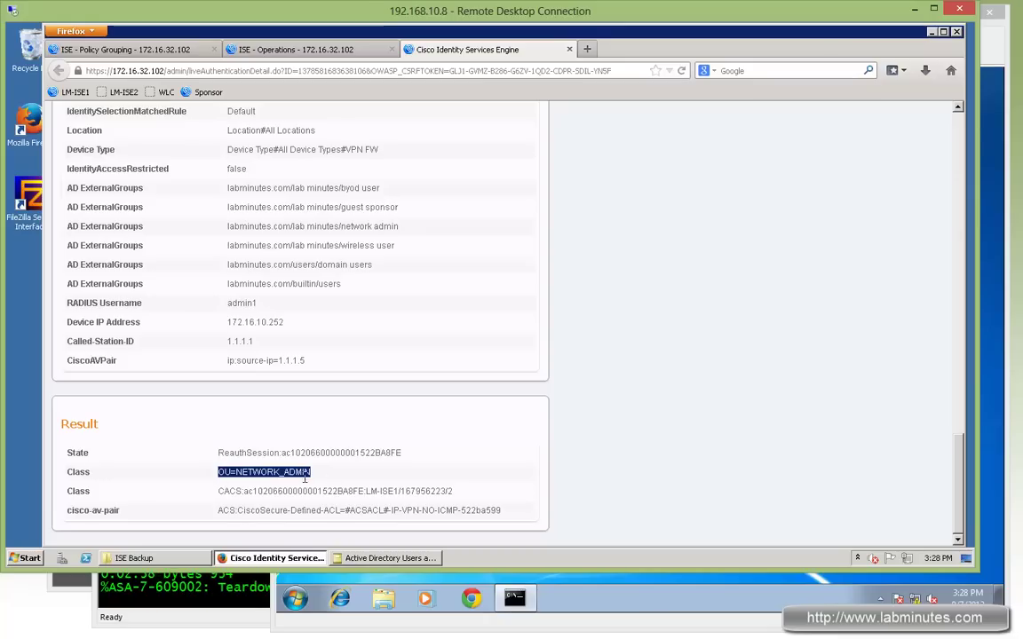
pyautogui.moveTo(445, 511); pyautogui.dragTo(287, 510)
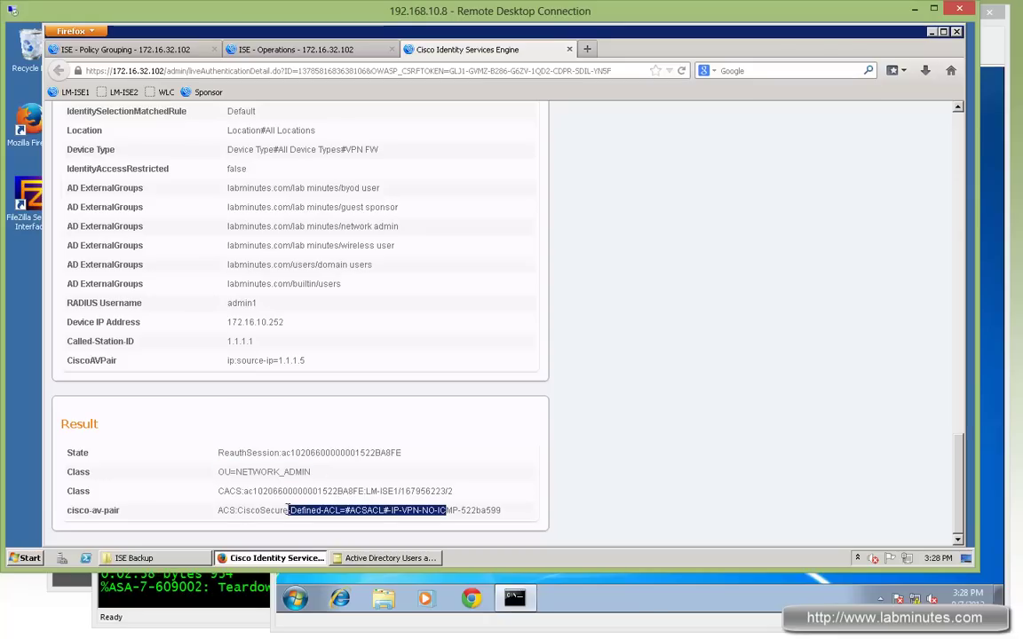
pyautogui.moveTo(400, 511); pyautogui.dragTo(460, 510)
# Turn off FW1 console logging with conf t and no logging on
pyautogui.click(235, 591)
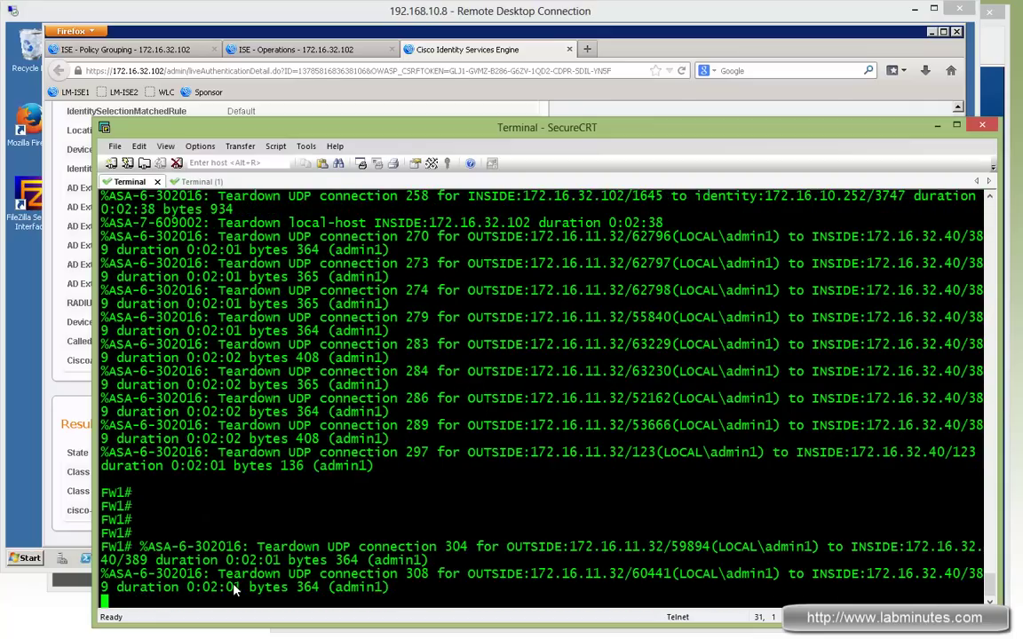
pyautogui.press('Return')
pyautogui.write('conf t')
pyautogui.press('Return')
pyautogui.write('no l')
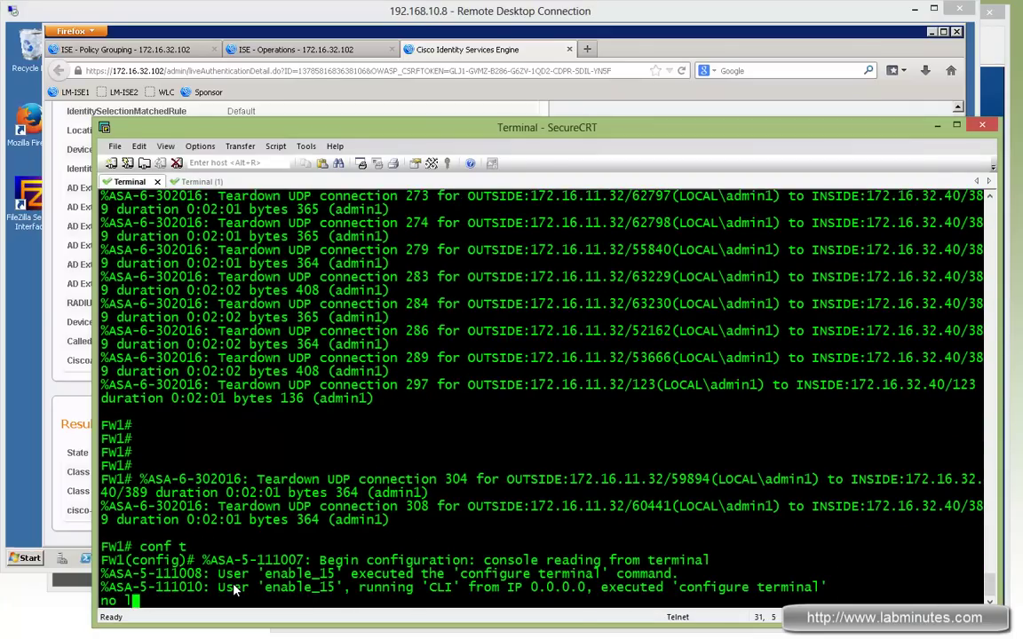
pyautogui.write('ogg on')
pyautogui.press('Return')
pyautogui.press('Return')
pyautogui.press('Return')
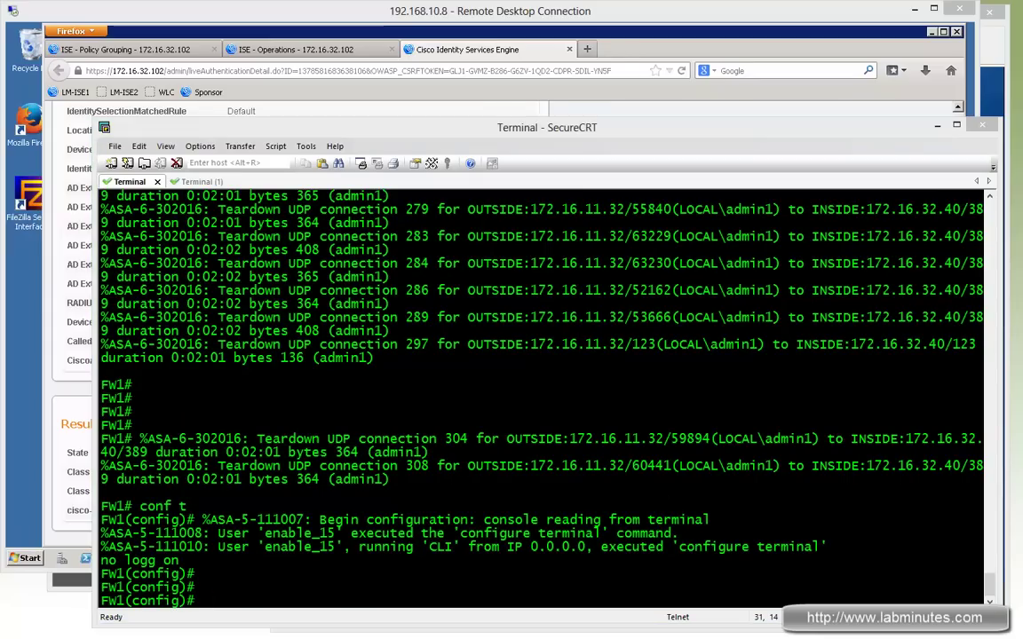
# Run show vpn-sessiondb anyconnect on FW1 using Tab completion
pyautogui.click(603, 446)
pyautogui.write('sh')
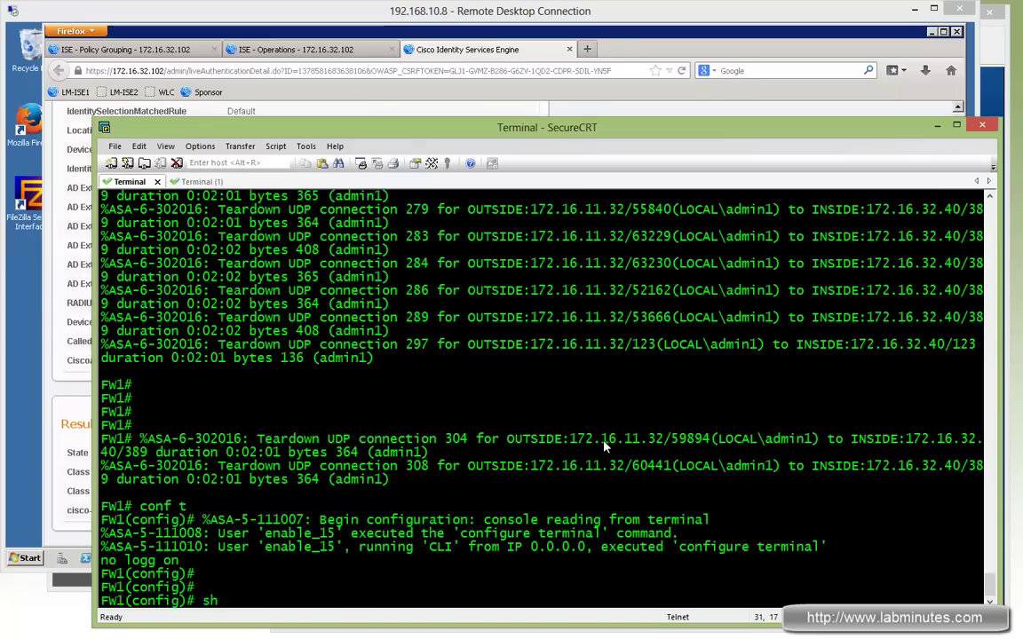
pyautogui.write(' vpn-s')
pyautogui.press('Tab')
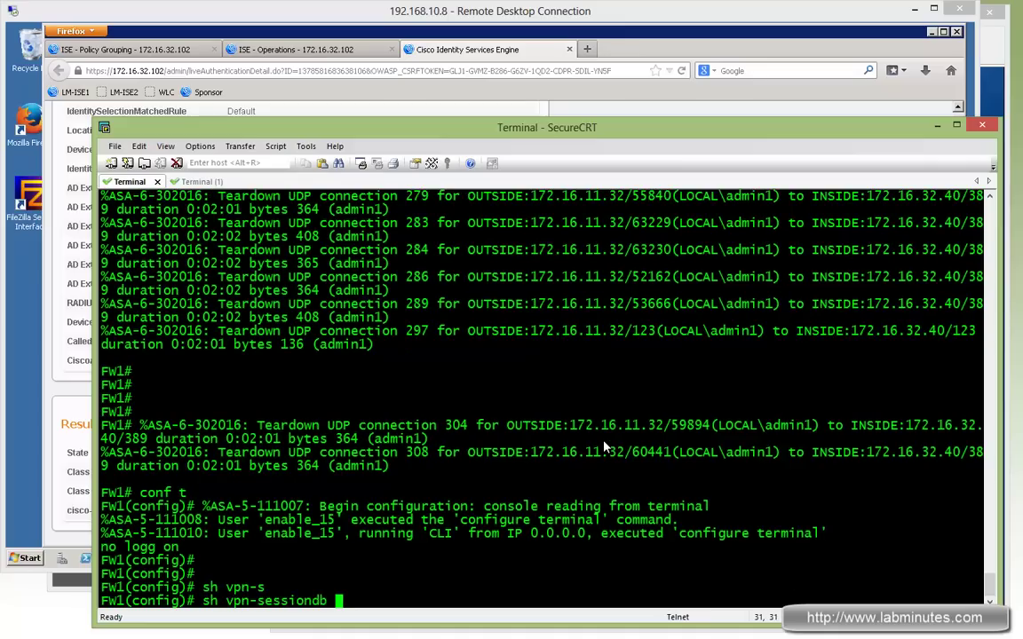
pyautogui.write('any')
pyautogui.press('Tab')
pyautogui.press('Return')
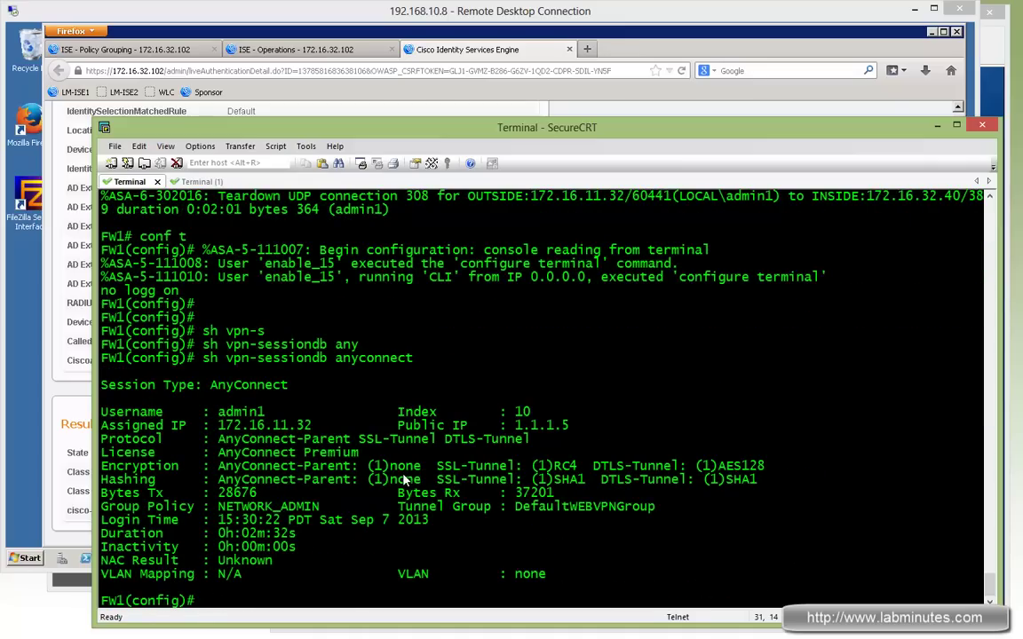
# Highlight DefaultWEBVPNGroup, group policy NETWORK_ADMIN, IP 172.16.11.32 and the byte counters
pyautogui.moveTo(536, 508); pyautogui.dragTo(546, 513)
pyautogui.doubleClick(546, 513)
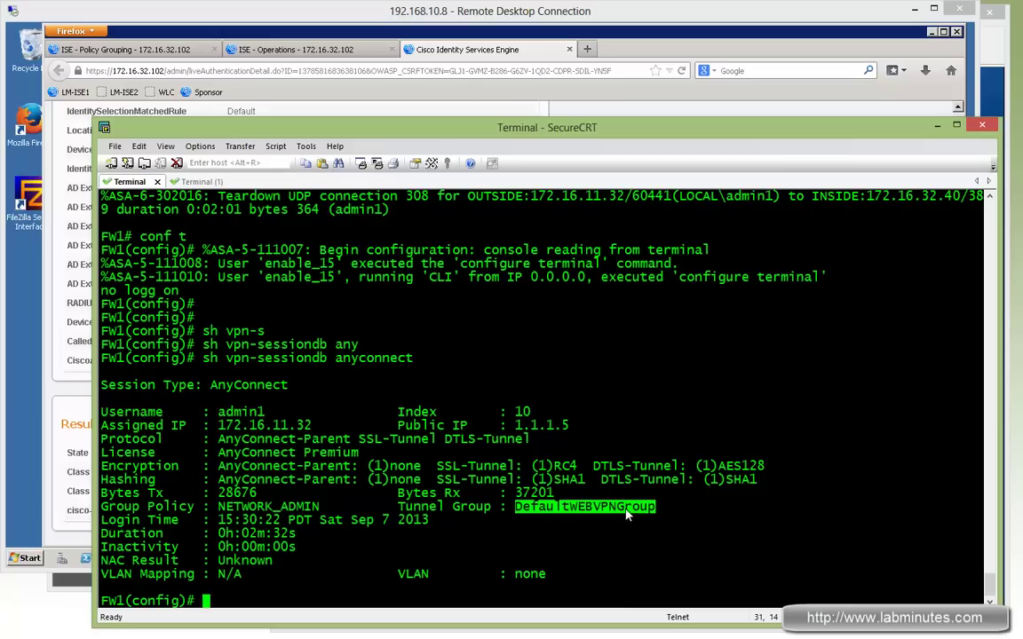
pyautogui.doubleClick(226, 508)
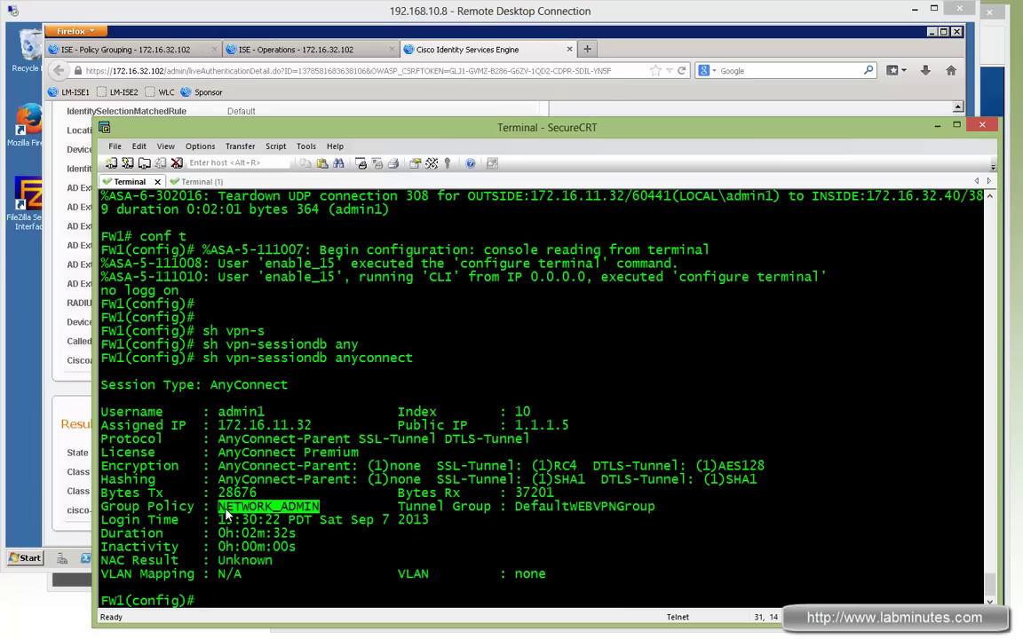
pyautogui.moveTo(227, 515); pyautogui.dragTo(219, 511)
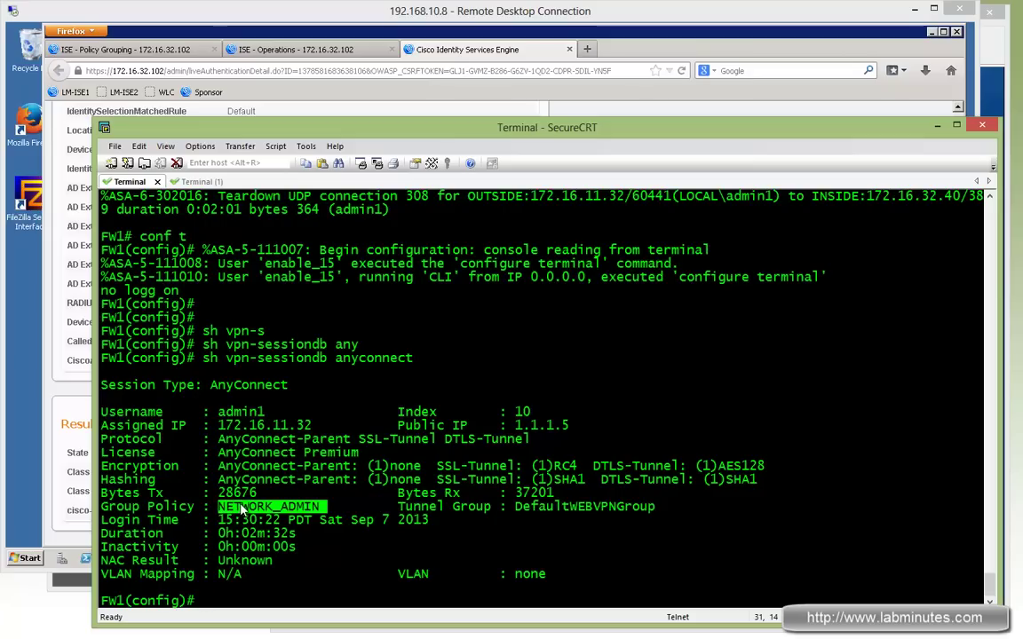
pyautogui.click(279, 380)
pyautogui.doubleClick(265, 426)
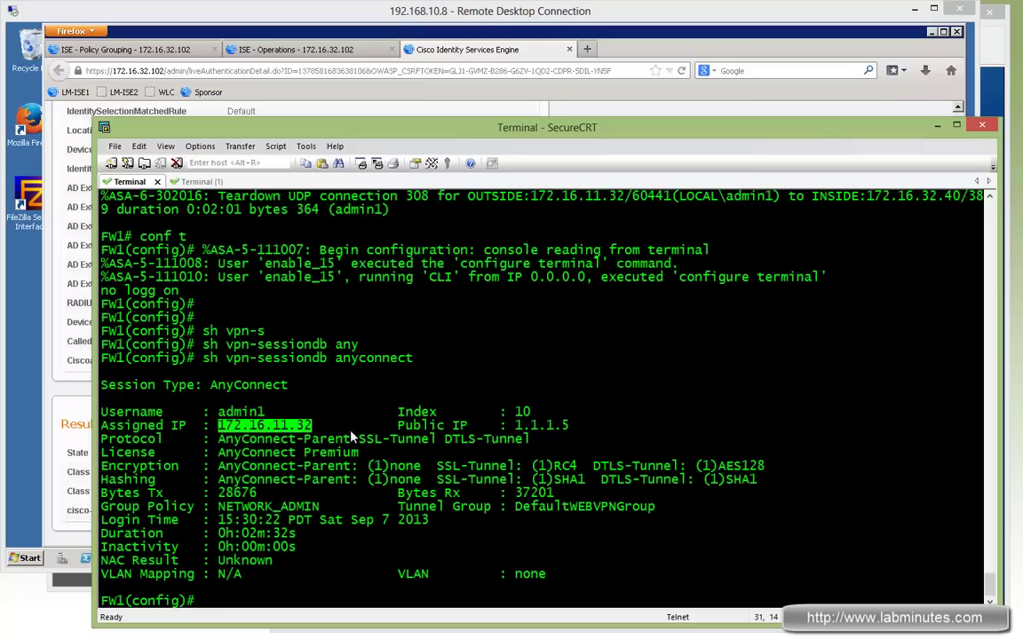
pyautogui.moveTo(218, 493); pyautogui.dragTo(552, 492)
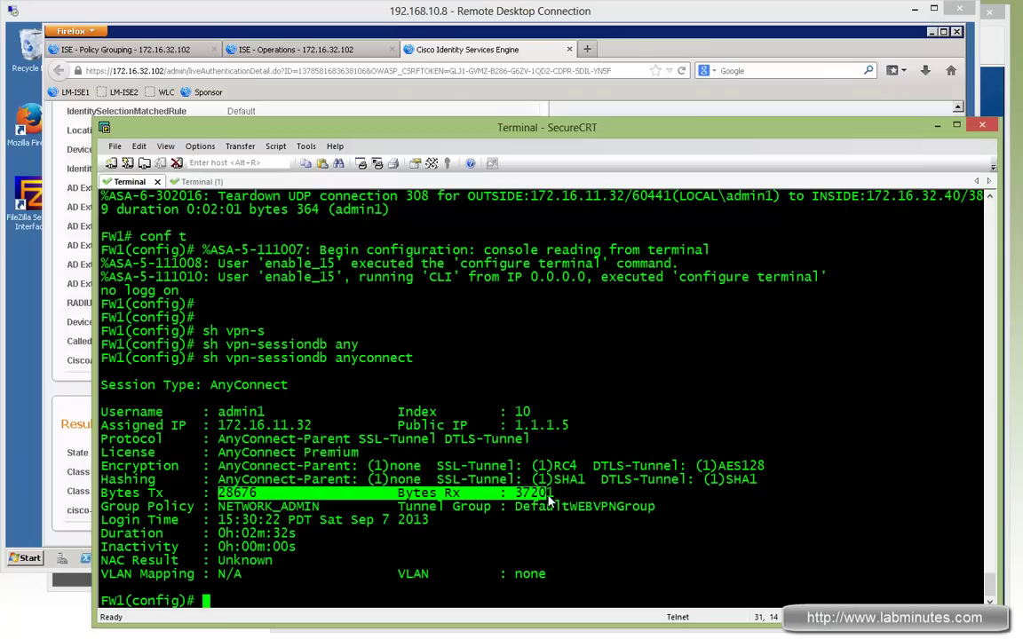
pyautogui.click(519, 496)
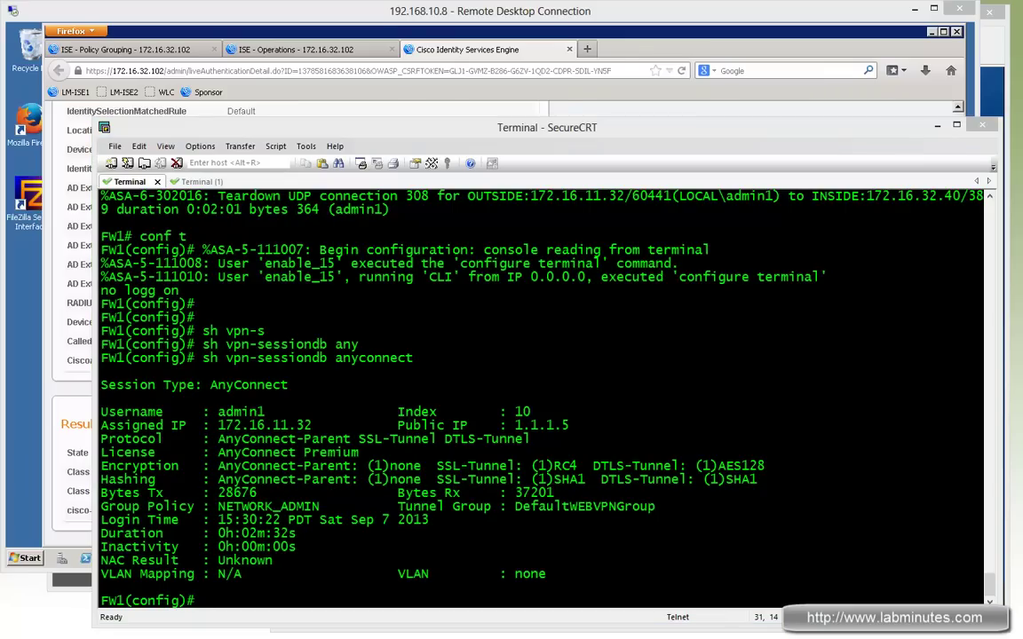
# Run sh access-list and highlight #ACSACL#-IP-VPN-NO-ICMP-522ba599 and its deny icmp any4 any4 rule
pyautogui.write('sh access-l')
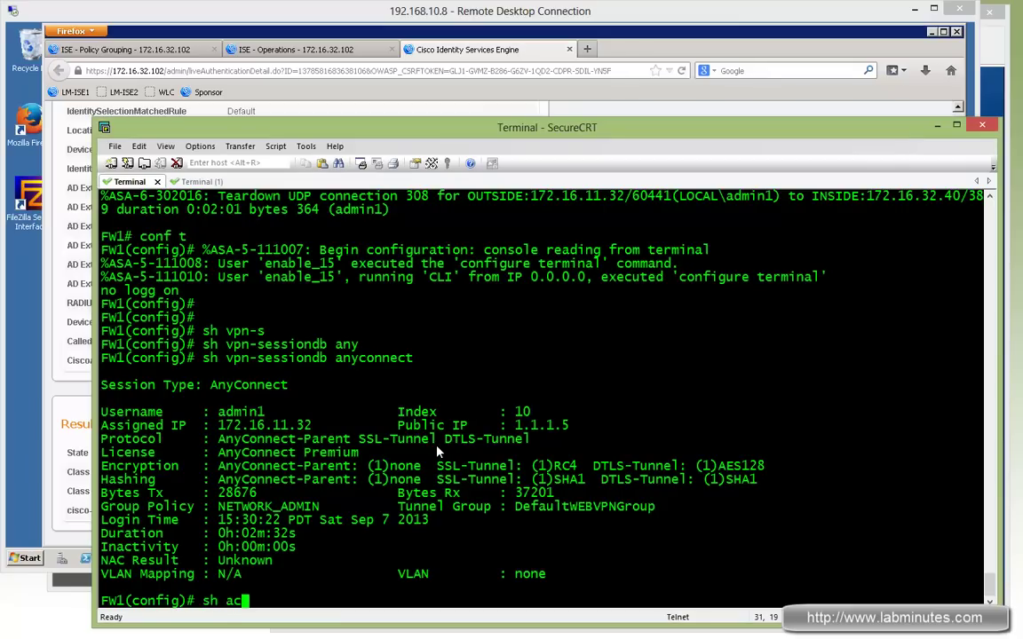
pyautogui.press('Return')
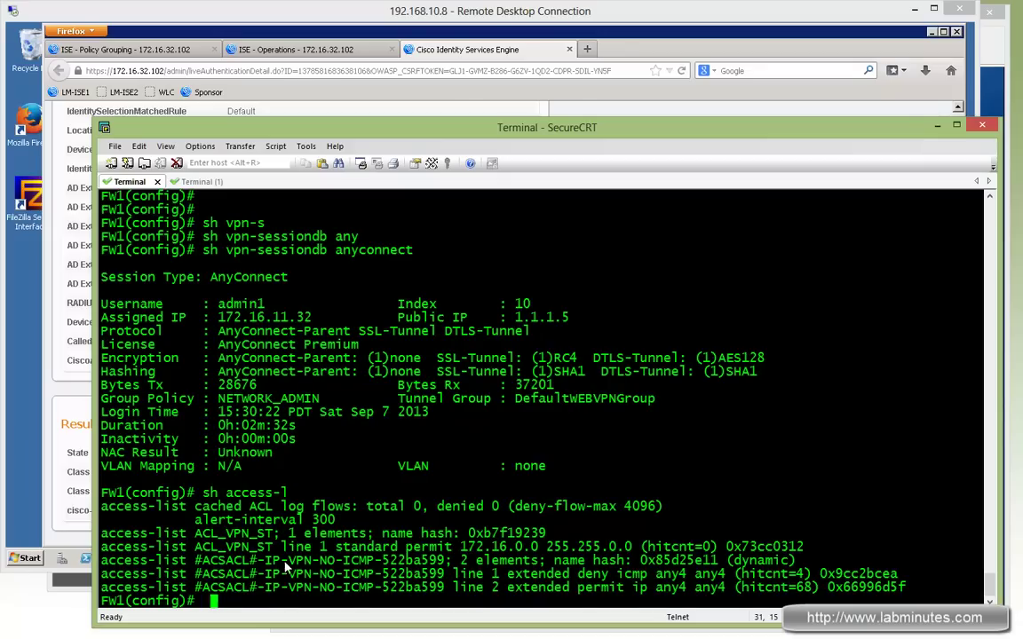
pyautogui.moveTo(291, 565); pyautogui.dragTo(376, 565)
pyautogui.moveTo(443, 561); pyautogui.dragTo(393, 567)
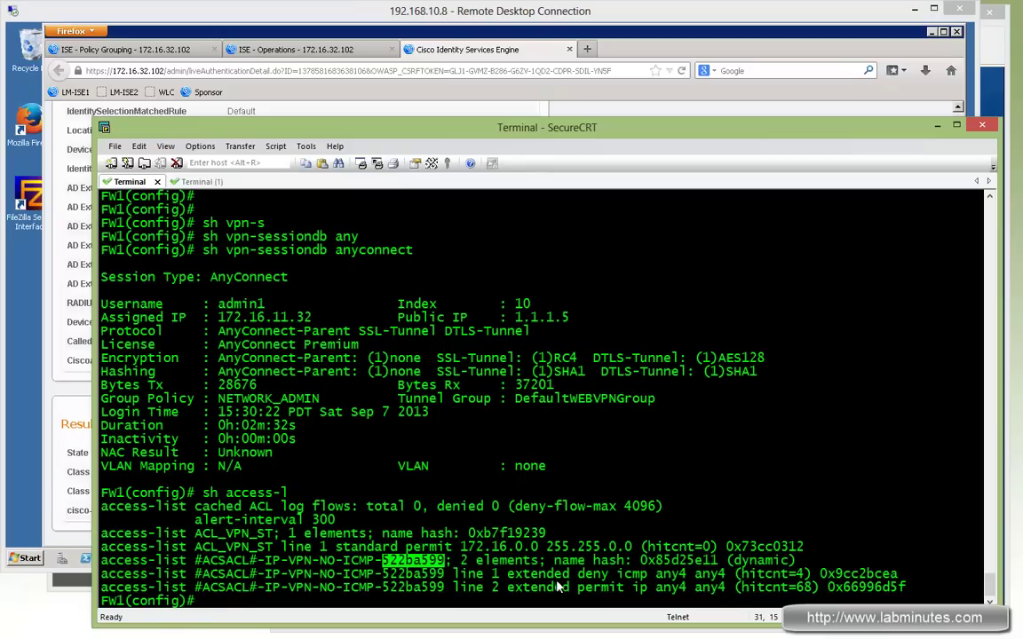
pyautogui.moveTo(529, 574); pyautogui.dragTo(722, 578)
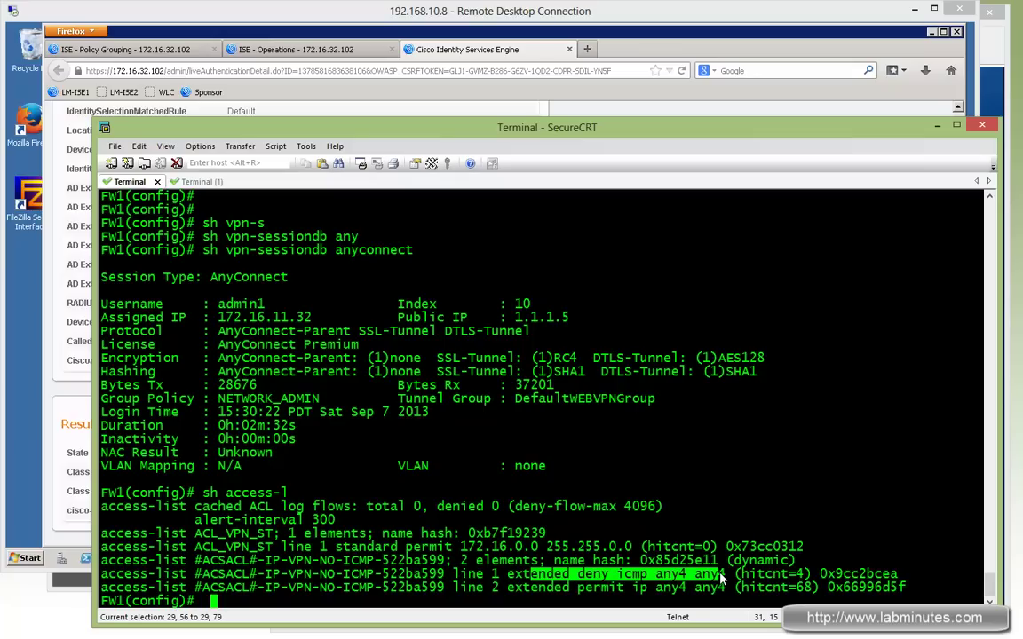
pyautogui.moveTo(725, 577)
pyautogui.mouseDown()
pyautogui.moveTo(587, 579)
pyautogui.moveTo(726, 592)
pyautogui.mouseUp()
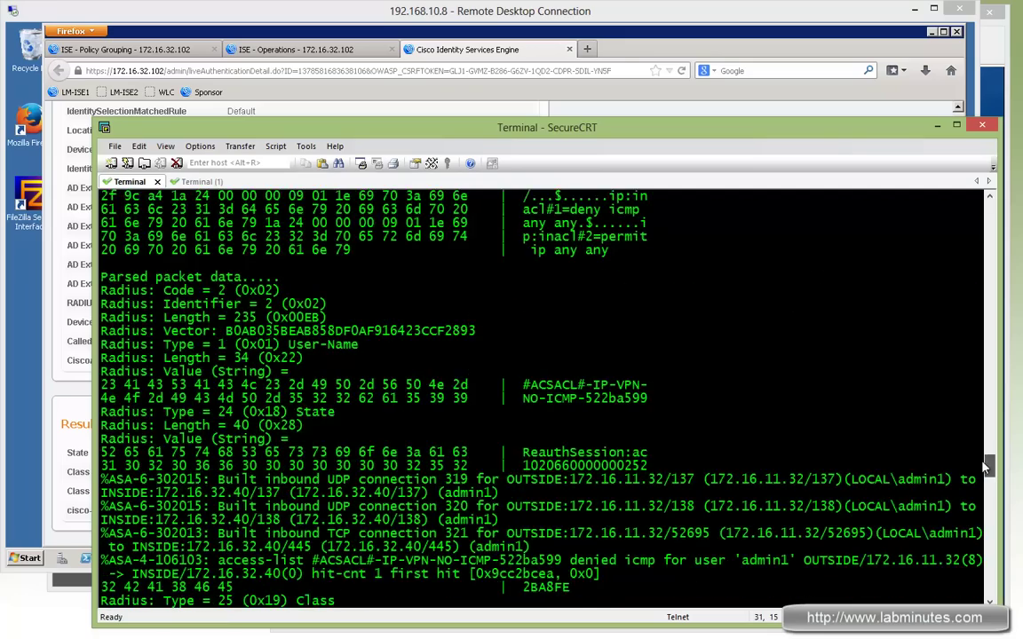
pyautogui.moveTo(988, 519); pyautogui.dragTo(991, 347)
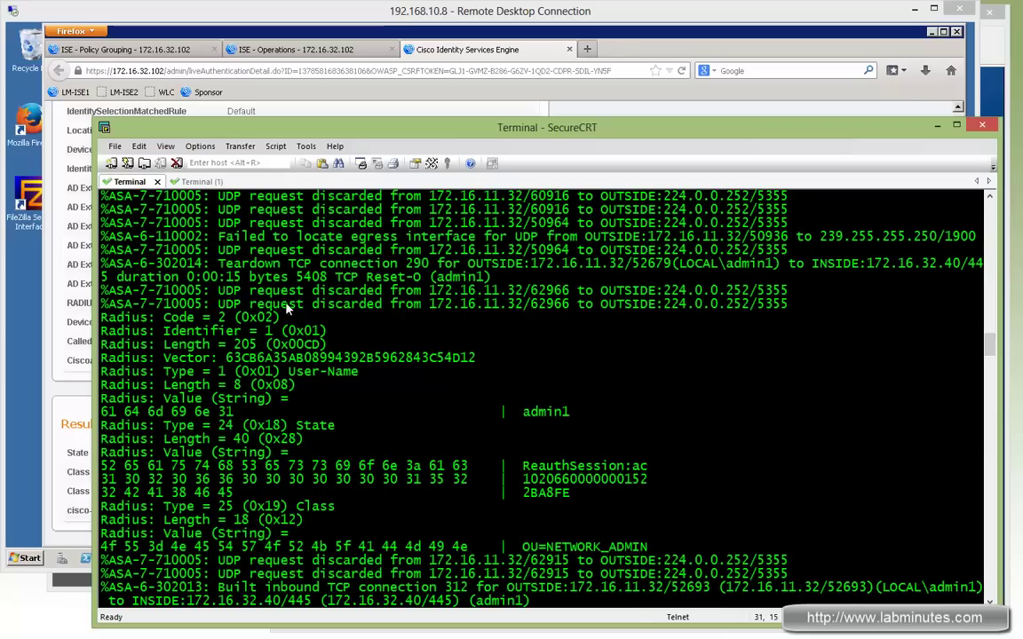
pyautogui.moveTo(218, 263); pyautogui.dragTo(300, 280)
pyautogui.moveTo(211, 399); pyautogui.dragTo(597, 421)
pyautogui.moveTo(508, 412); pyautogui.dragTo(569, 412)
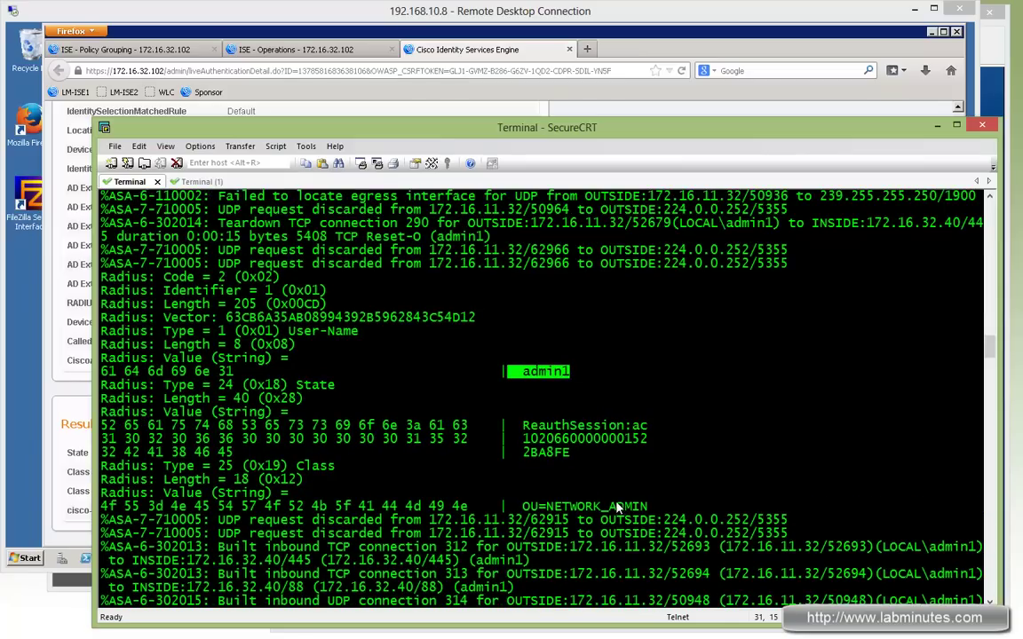
pyautogui.moveTo(648, 506); pyautogui.dragTo(242, 507)
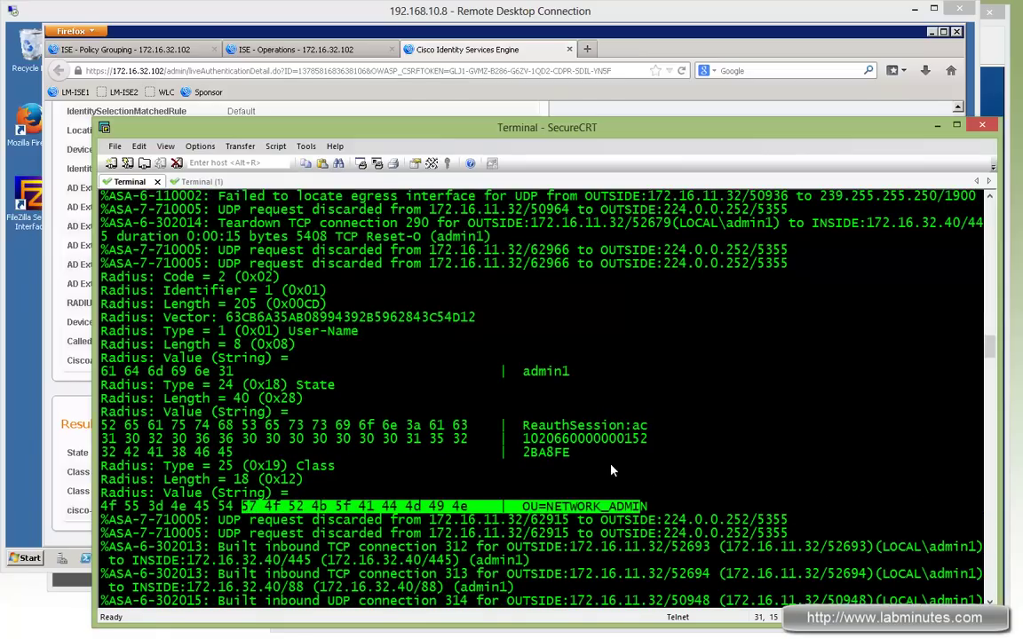
pyautogui.scroll(3, 650, 479)
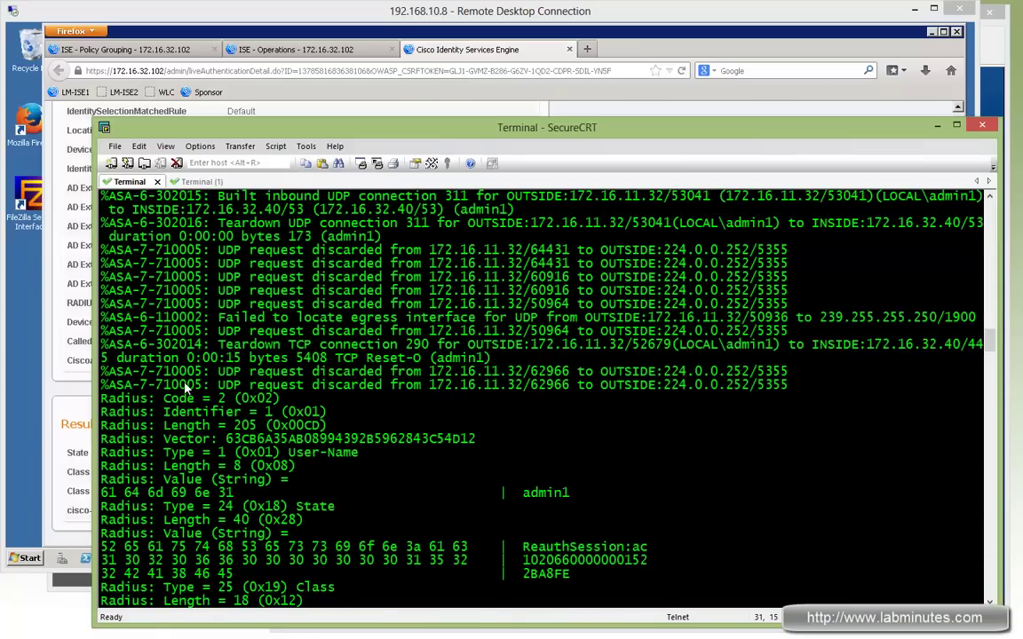
pyautogui.scroll(9, 315, 408)
pyautogui.scroll(10, 315, 404)
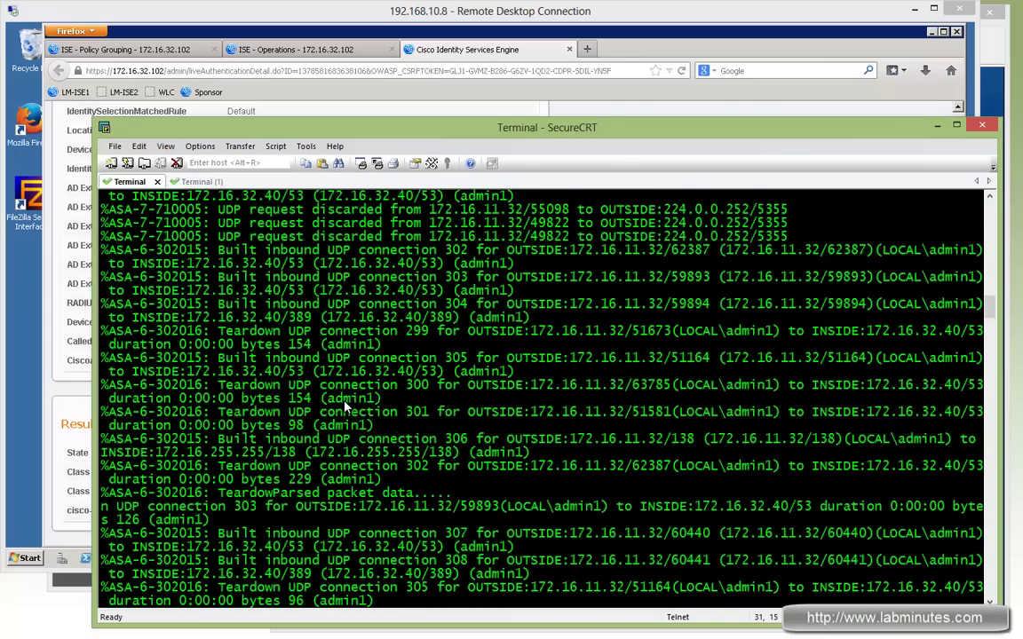
pyautogui.scroll(9, 511, 427)
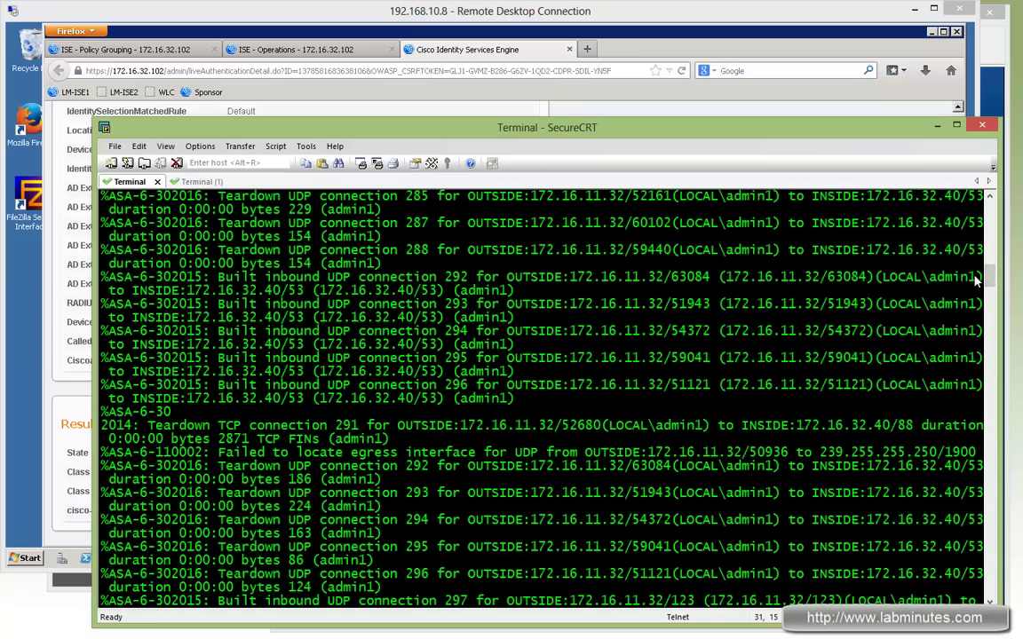
pyautogui.scroll(-12, 976, 281)
pyautogui.moveTo(647, 427); pyautogui.dragTo(305, 337)
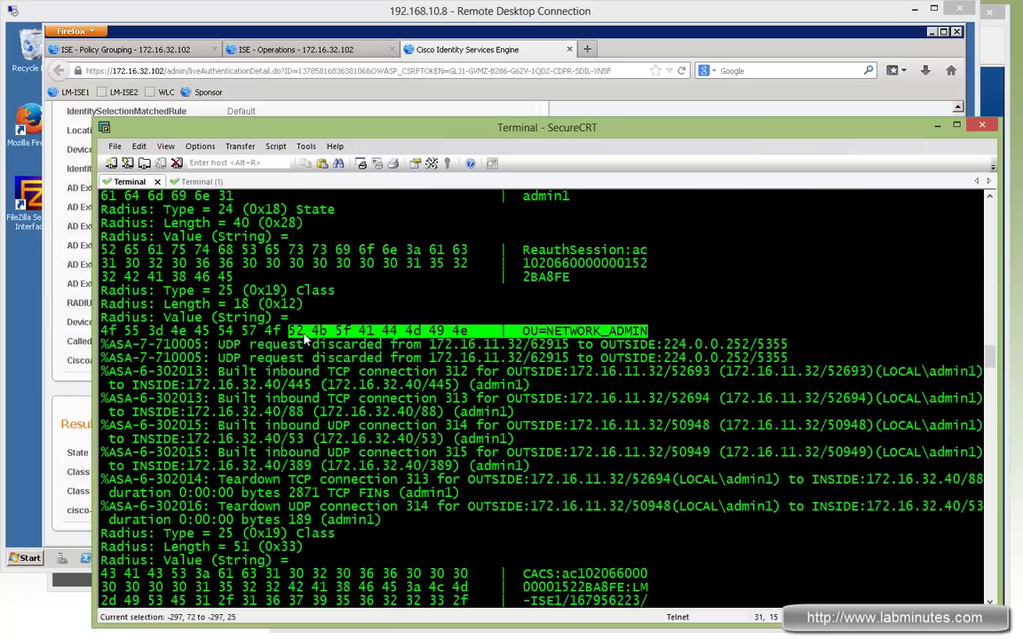
pyautogui.scroll(-3, 567, 339)
pyautogui.scroll(-3, 612, 395)
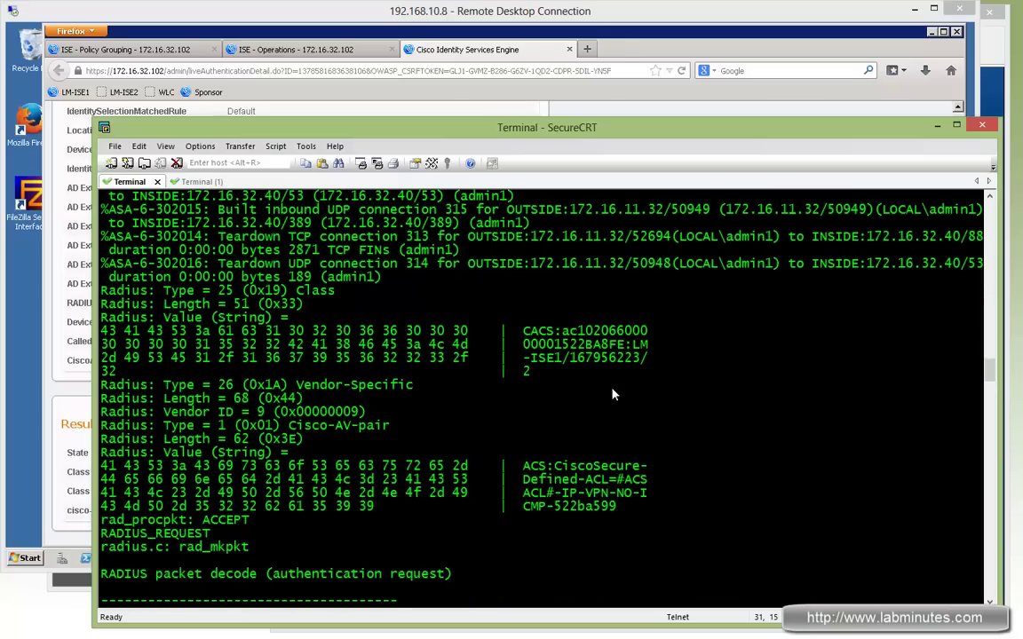
pyautogui.moveTo(554, 467); pyautogui.dragTo(642, 502)
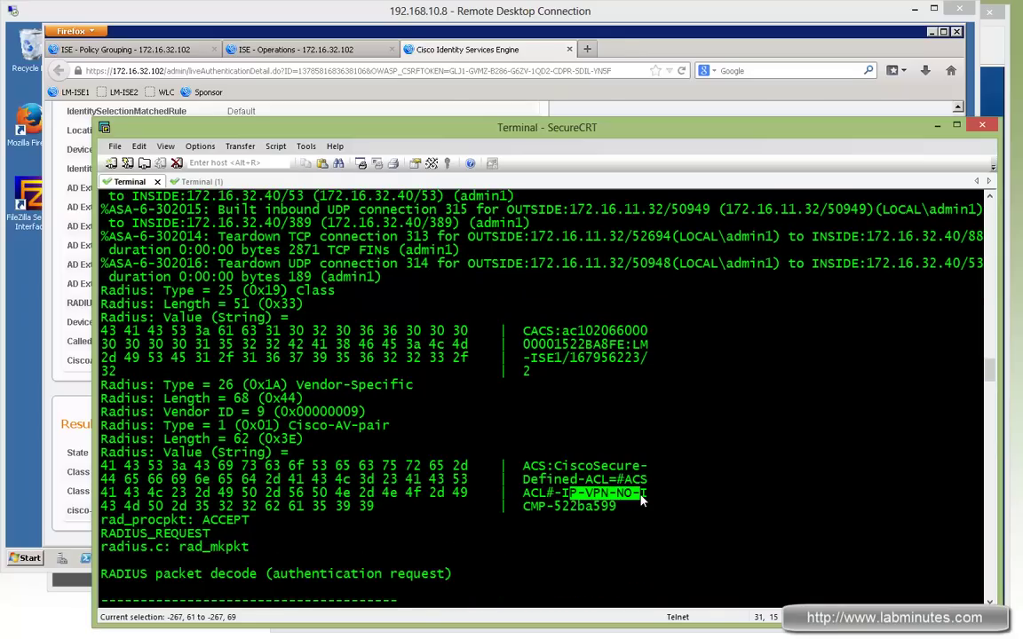
pyautogui.scroll(-2, 641, 499)
pyautogui.moveTo(548, 426); pyautogui.dragTo(539, 416)
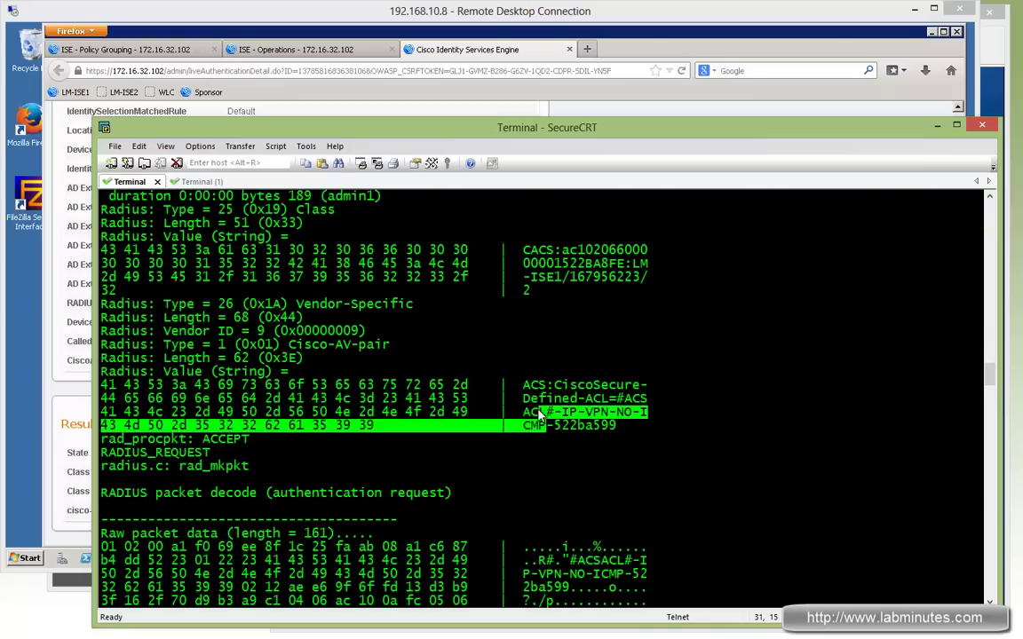
pyautogui.moveTo(126, 439); pyautogui.dragTo(250, 441)
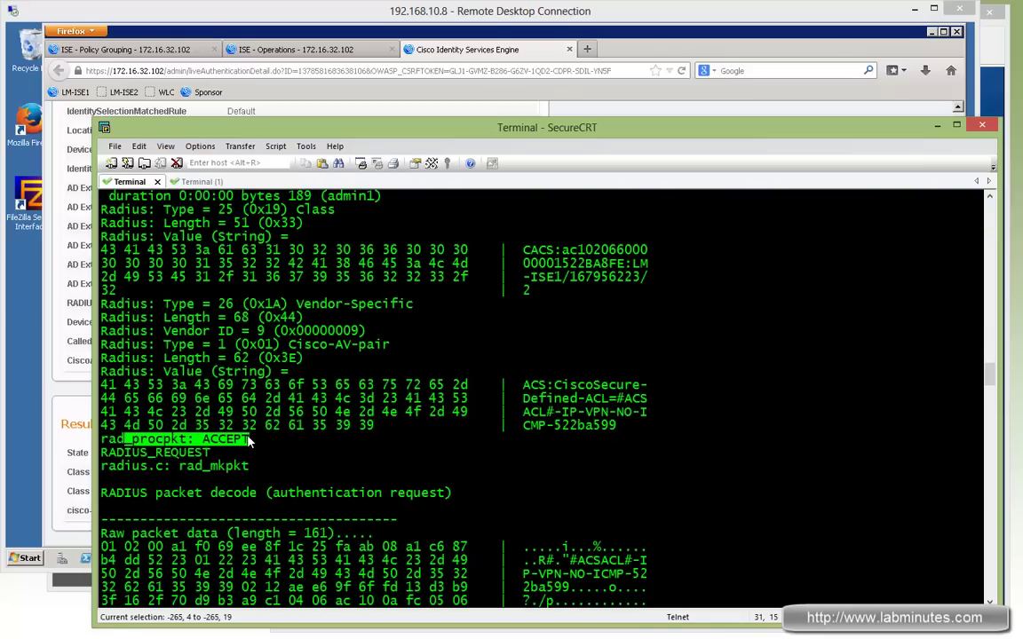
pyautogui.scroll(-20, 611, 397)
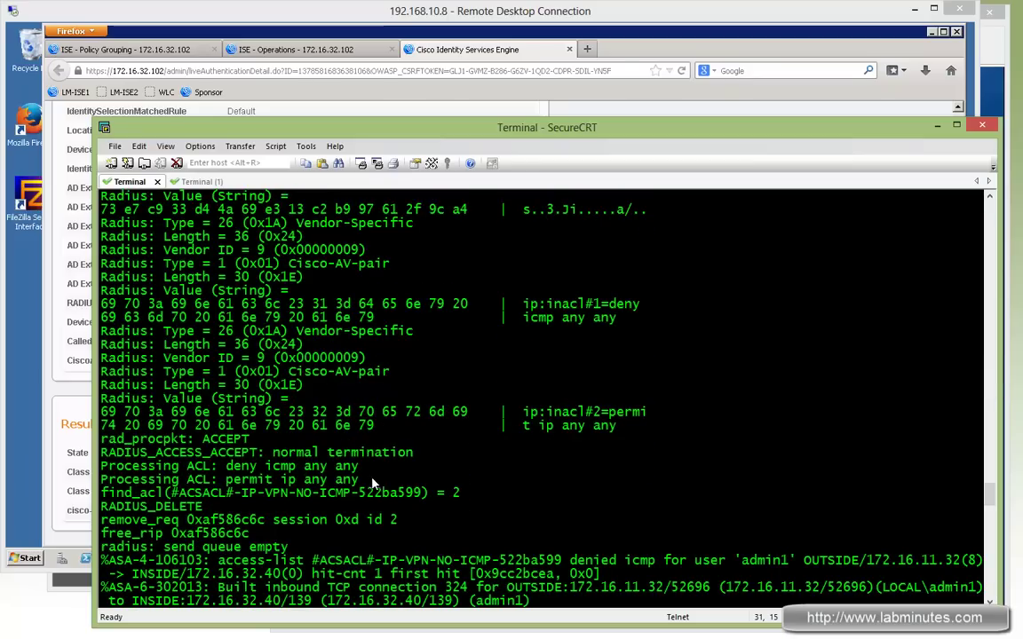
pyautogui.moveTo(373, 484)
pyautogui.mouseDown()
pyautogui.moveTo(225, 479)
pyautogui.moveTo(226, 465)
pyautogui.moveTo(374, 476)
pyautogui.mouseUp()
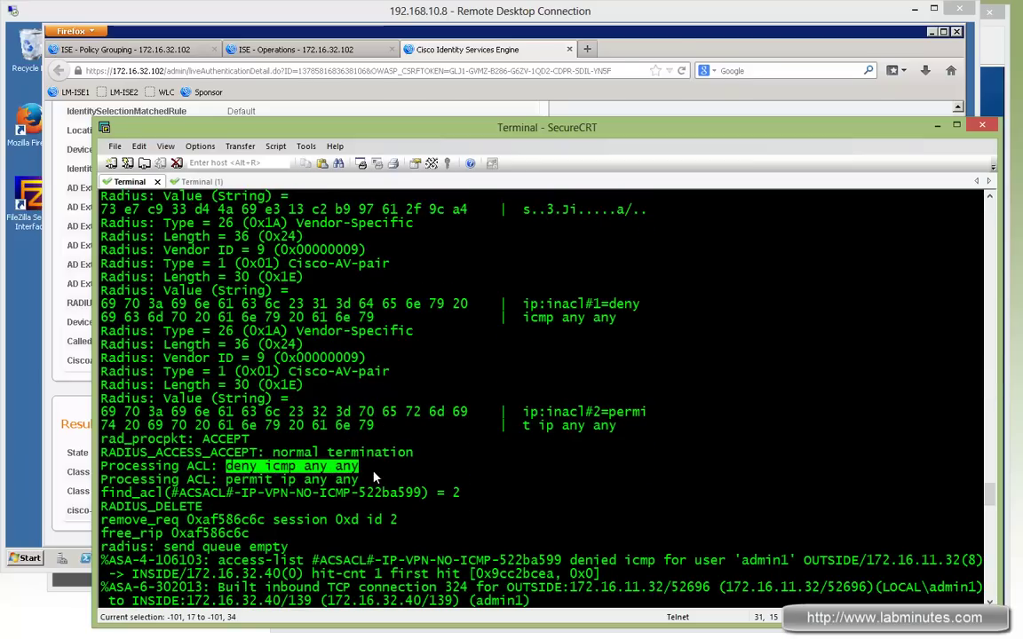
pyautogui.moveTo(225, 480); pyautogui.dragTo(358, 479)
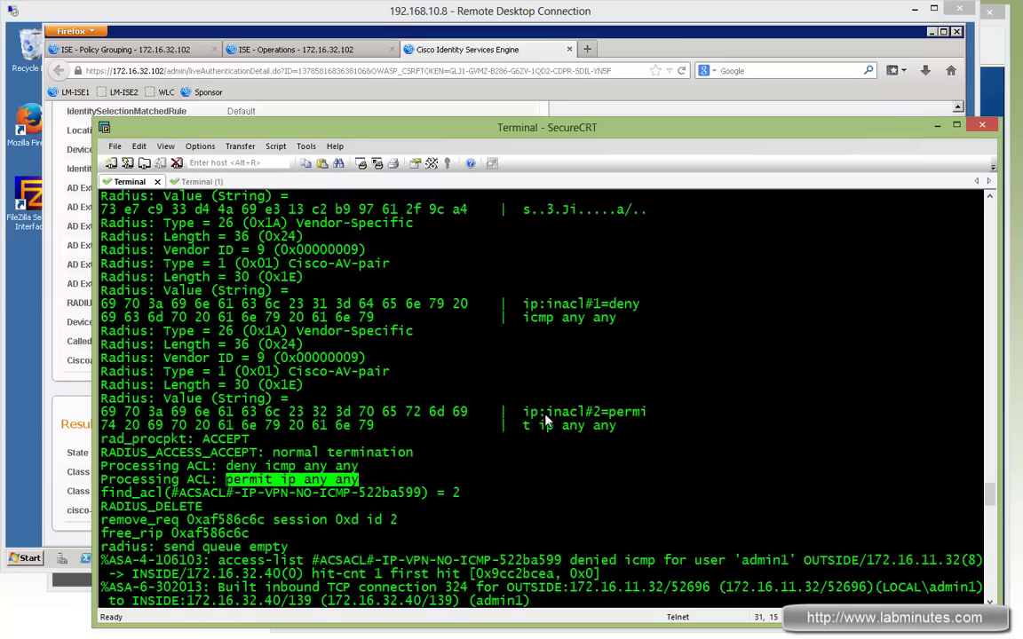
pyautogui.click(657, 424)
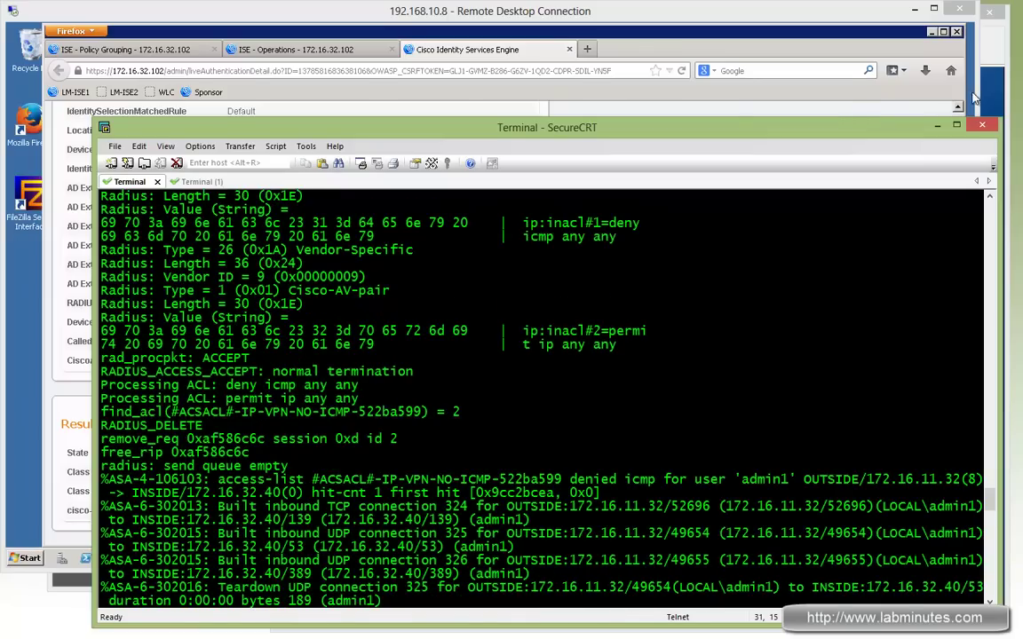
# Ping 172.16.32.40 from the Windows command prompt
pyautogui.hotkey('alt', 'Tab')
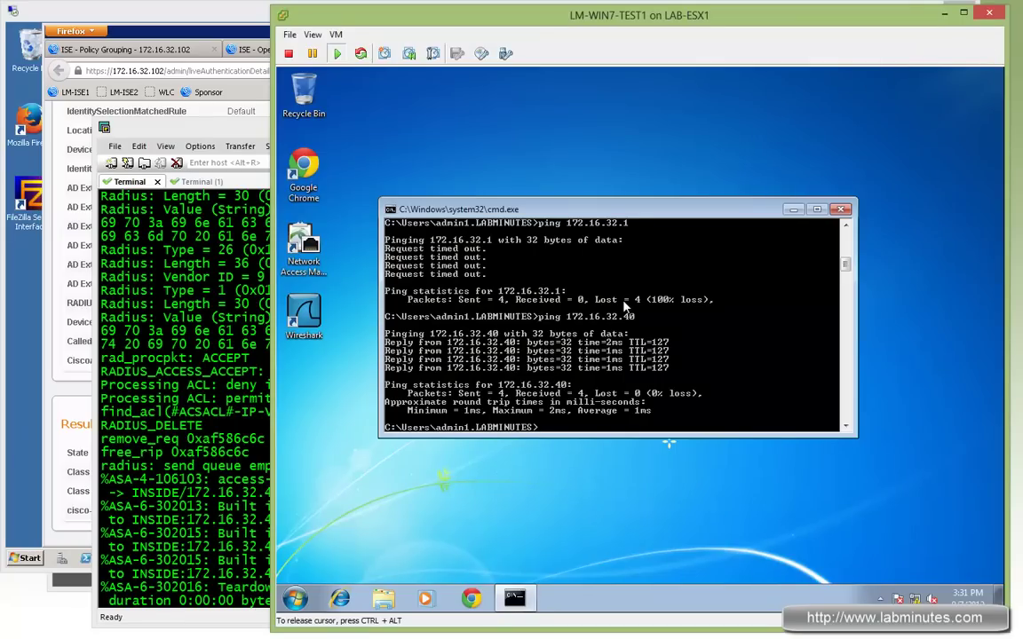
pyautogui.press('Return')
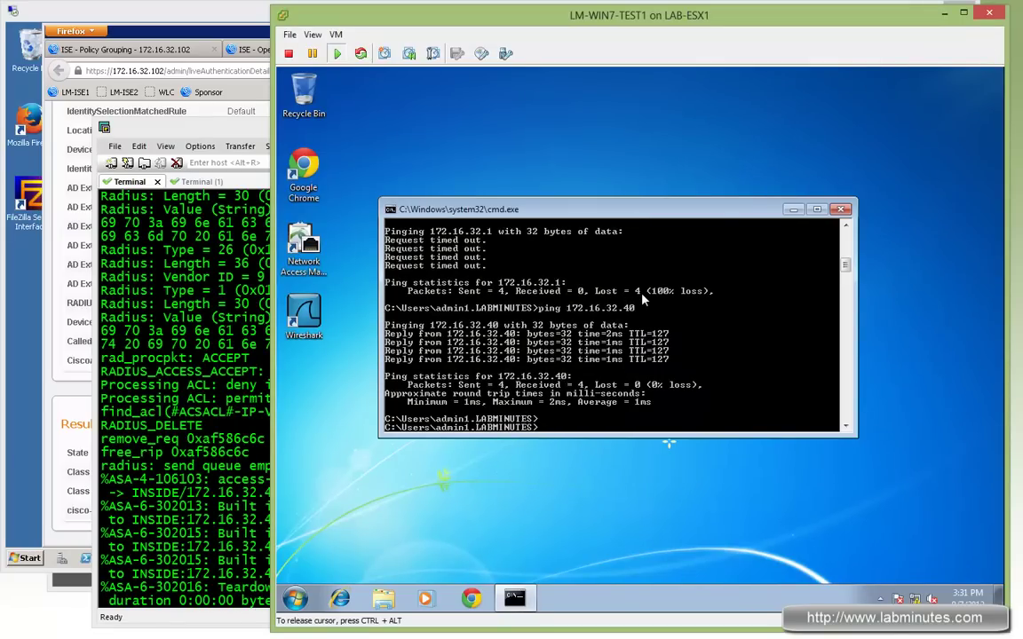
pyautogui.write('ping 172.16.32.40')
pyautogui.press('Return')
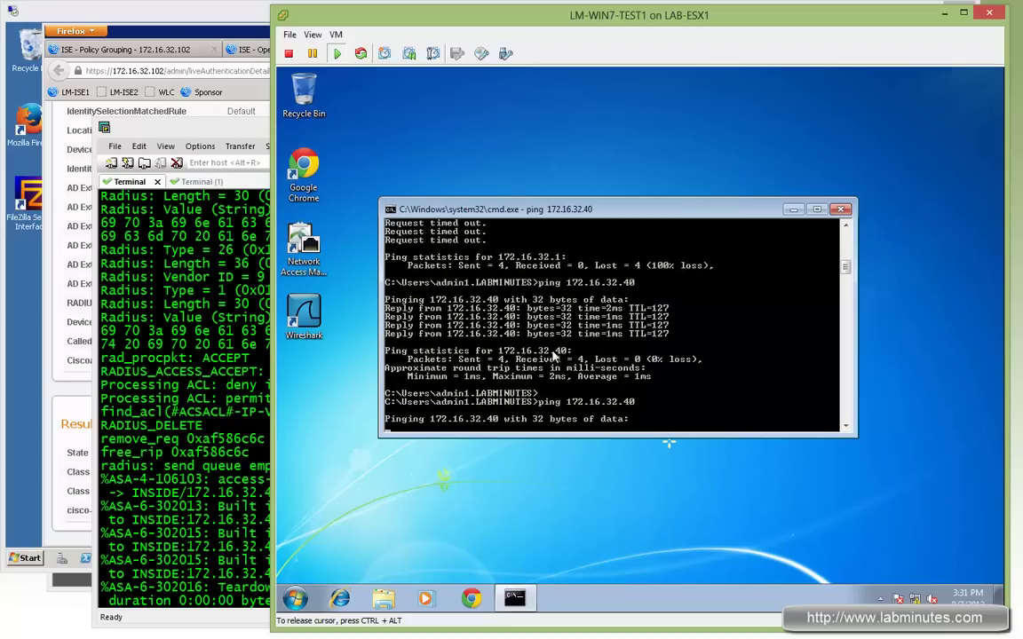
# Search the FW1 log for denied entries with sh log | in eny, then return to the VM
pyautogui.click(153, 532)
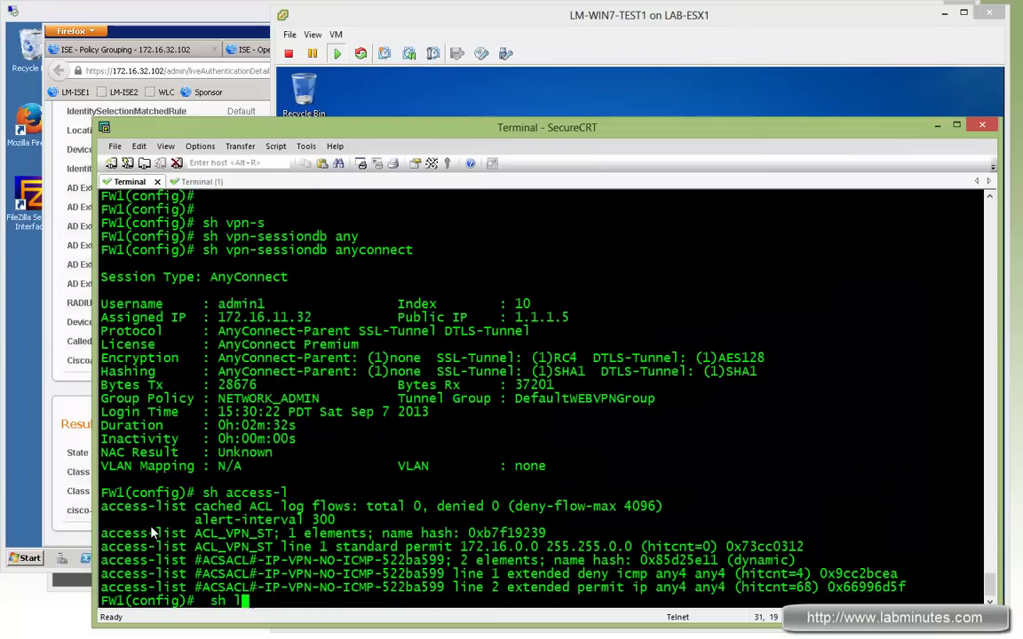
pyautogui.write('og | in eni')
pyautogui.press('Return')
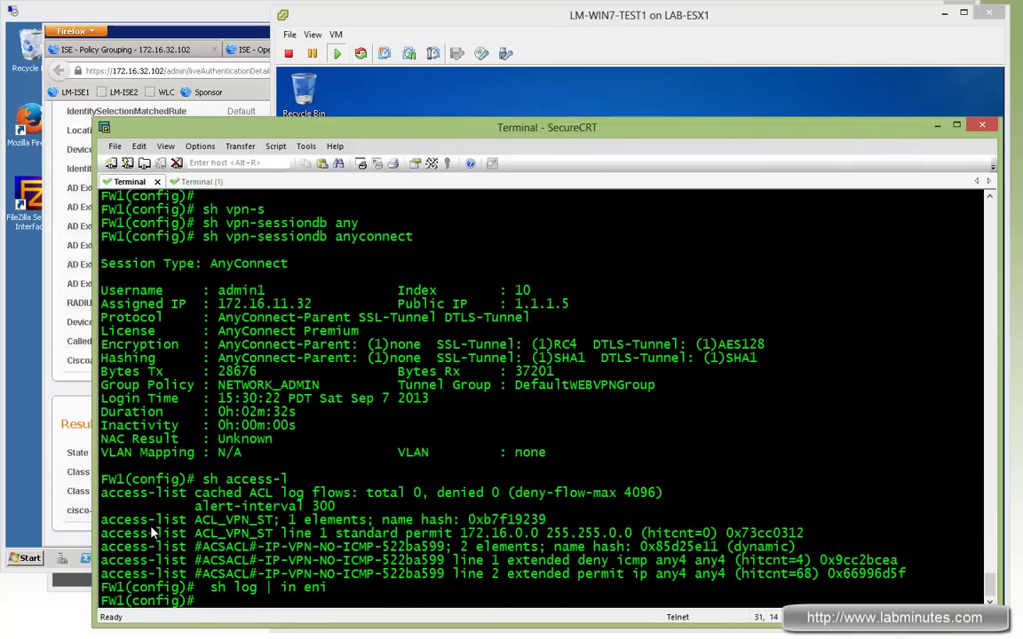
pyautogui.press('Up')
pyautogui.press('BackSpace')
pyautogui.write('y')
pyautogui.press('Return')
pyautogui.press('Return')
pyautogui.press('Return')
pyautogui.press('Return')
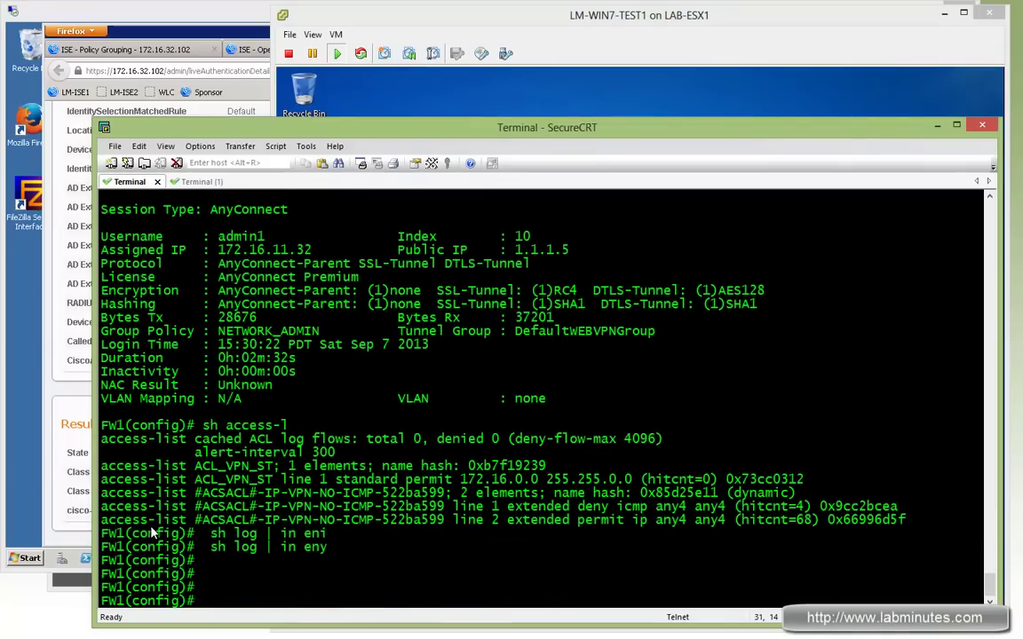
pyautogui.click(748, 90)
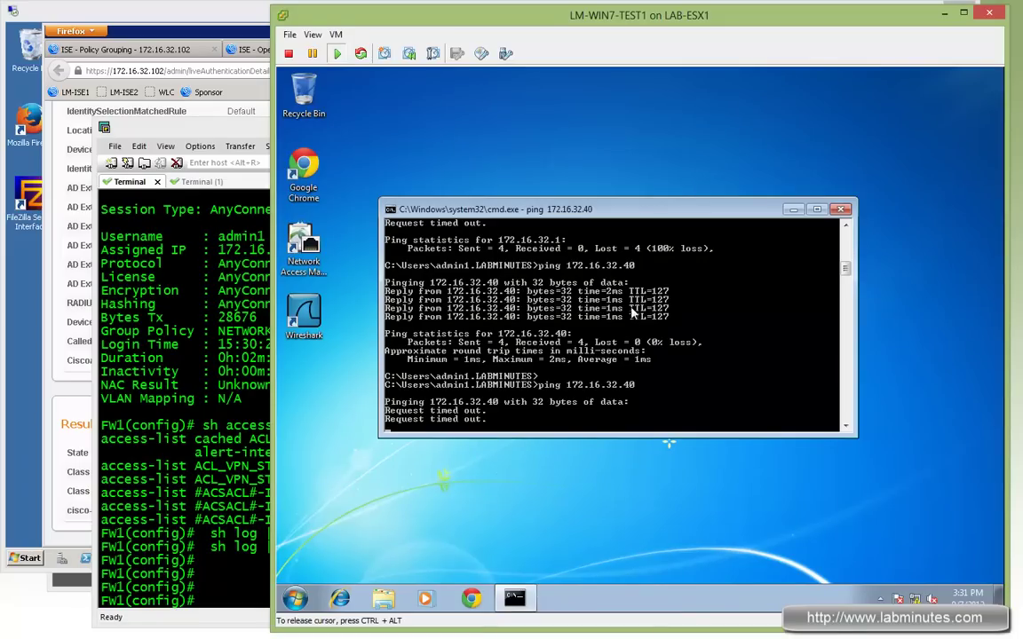
pyautogui.click(340, 598)
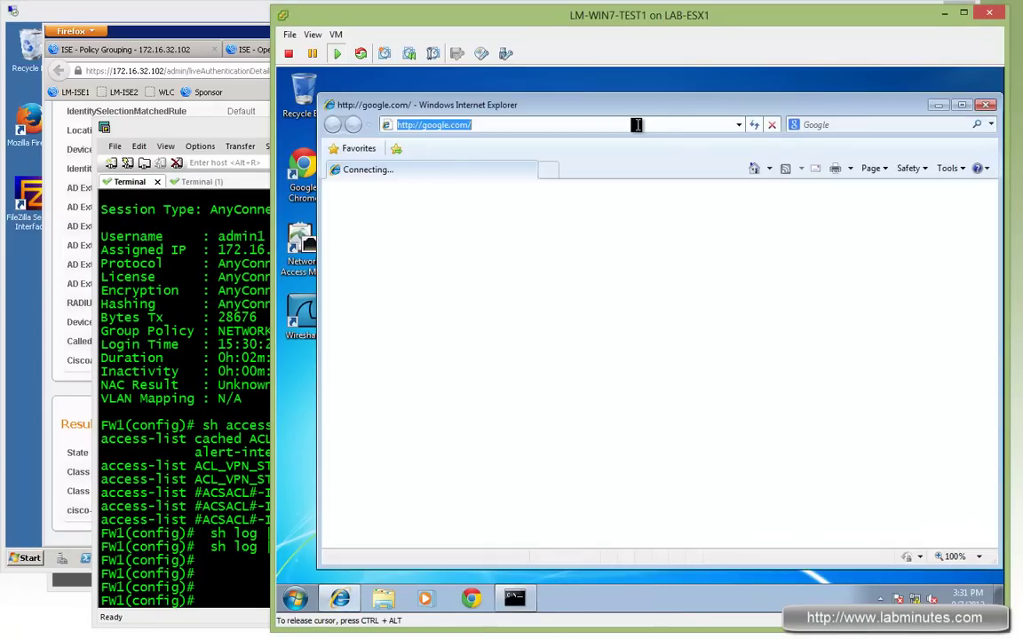
pyautogui.write('http')
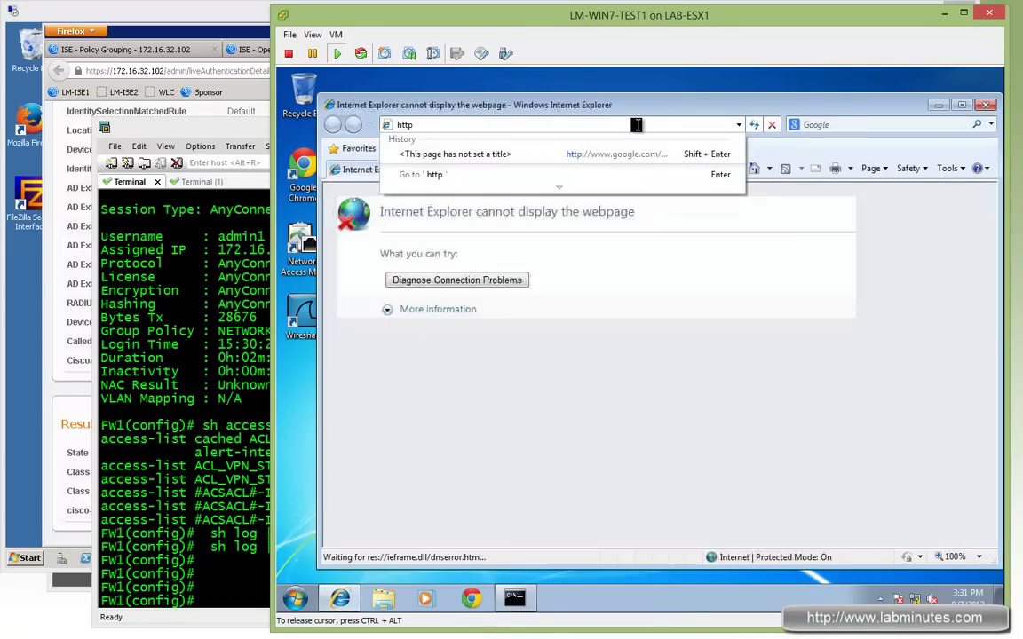
pyautogui.write(':s://')
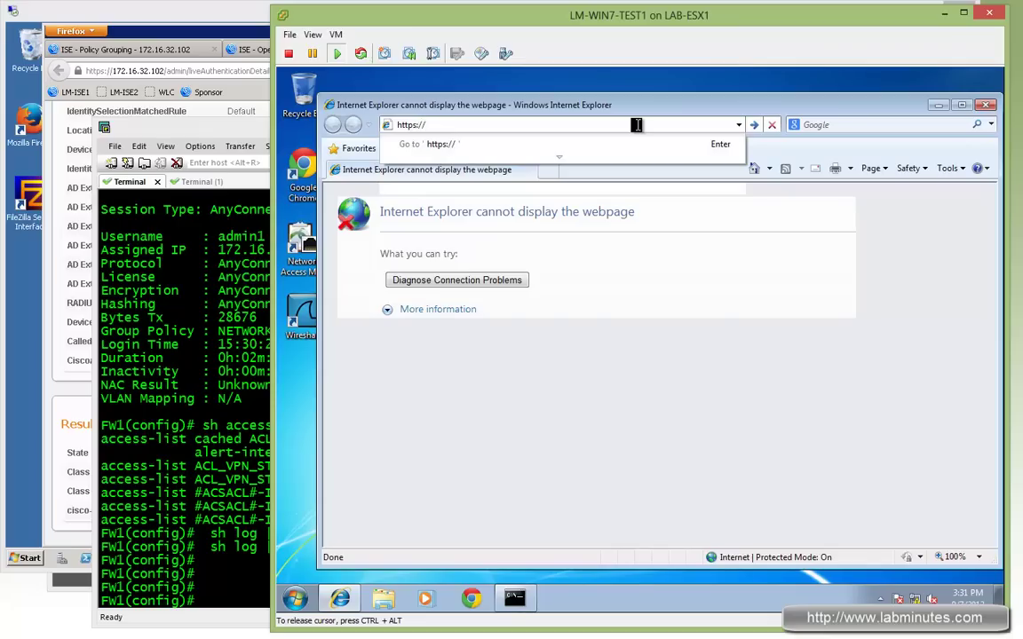
pyautogui.write('172.16.32.102')
pyautogui.press('Return')
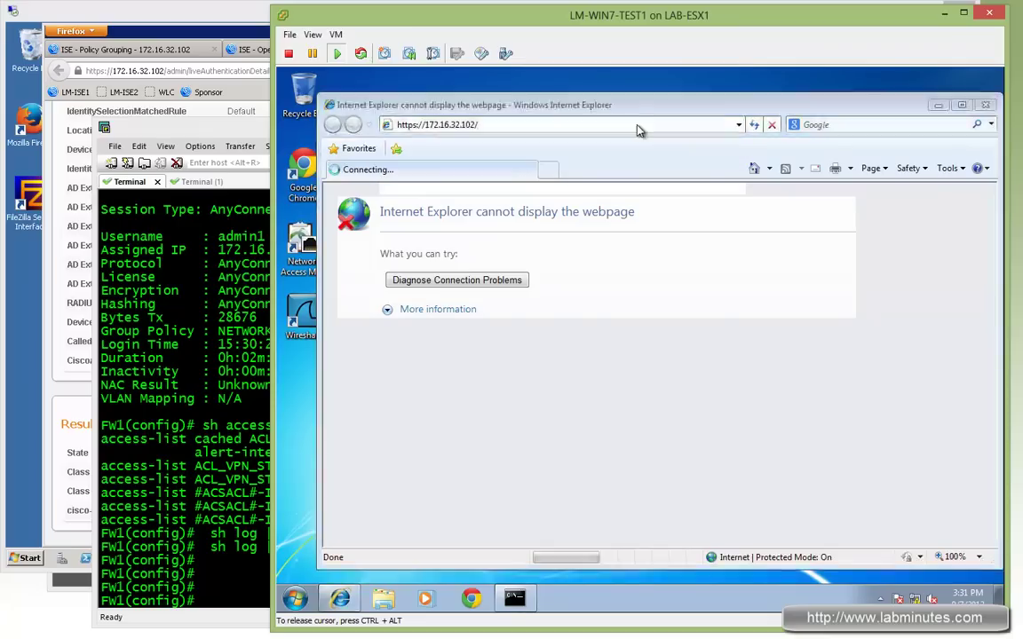
pyautogui.click(699, 382)
pyautogui.click(506, 363)
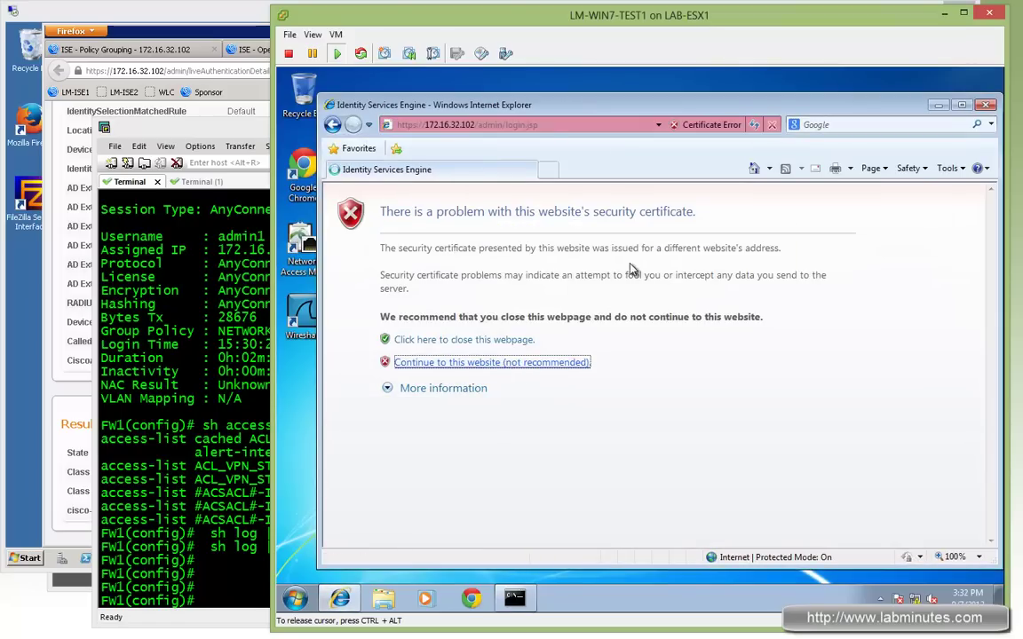
pyautogui.click(558, 126)
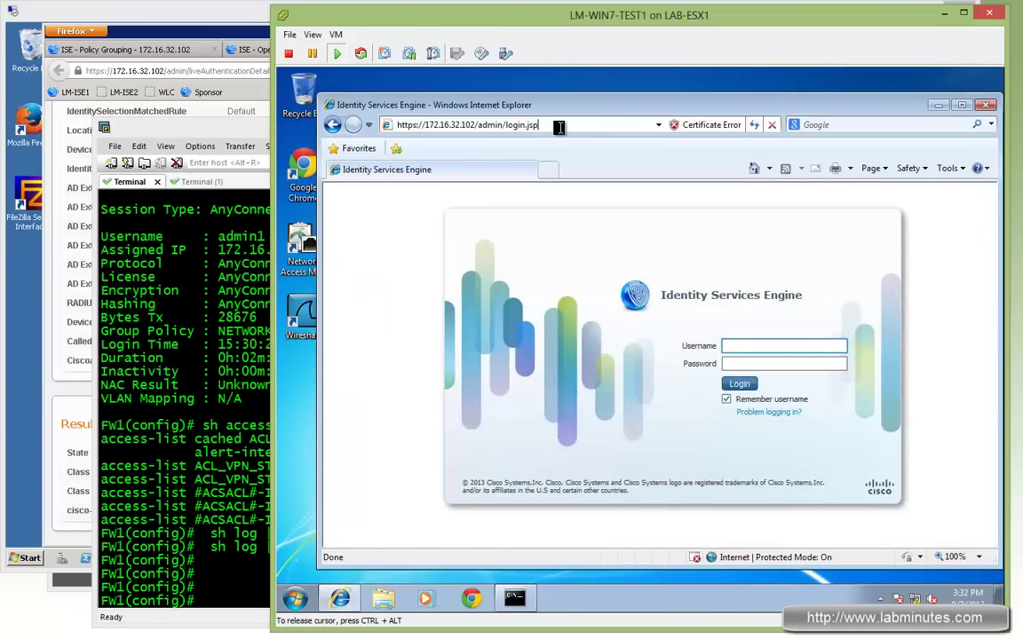
pyautogui.tripleClick(412, 124)
pyautogui.write('http:')
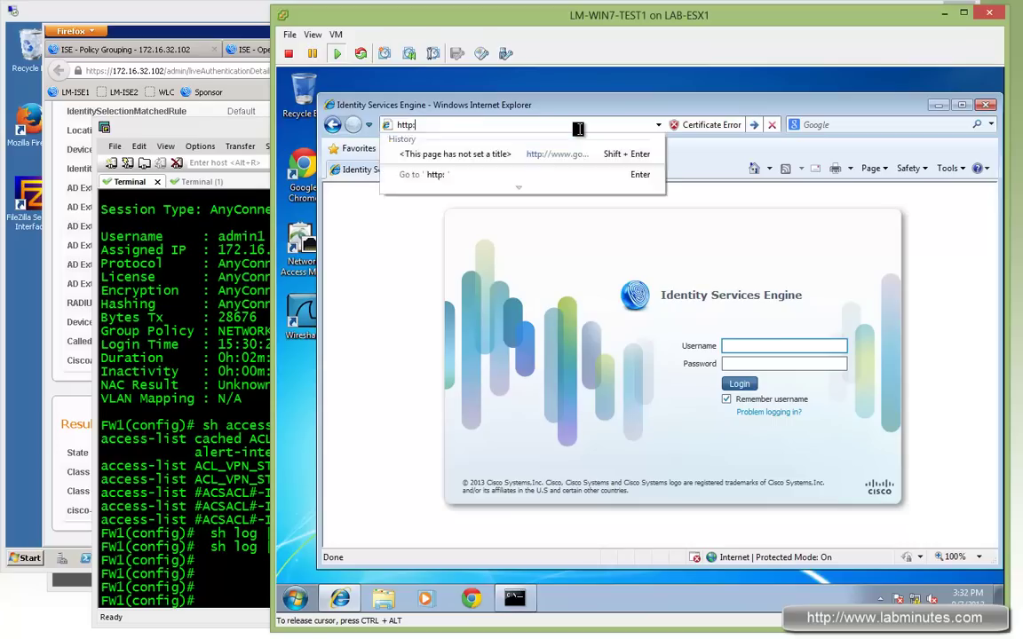
pyautogui.write('//172.16.32.40')
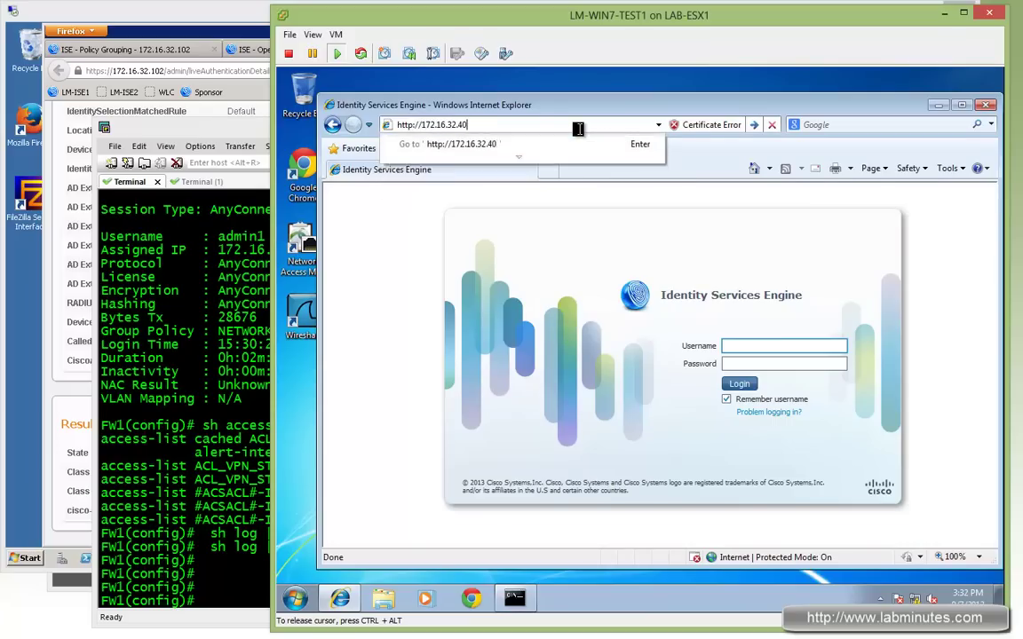
pyautogui.press('Return')
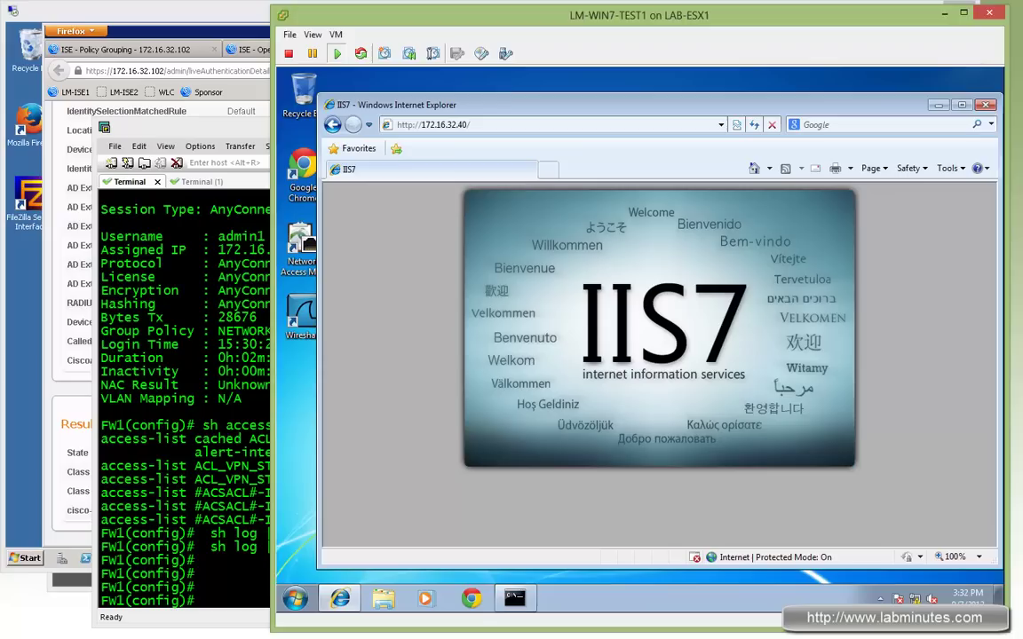
pyautogui.hotkey('ctrl', 'alt')
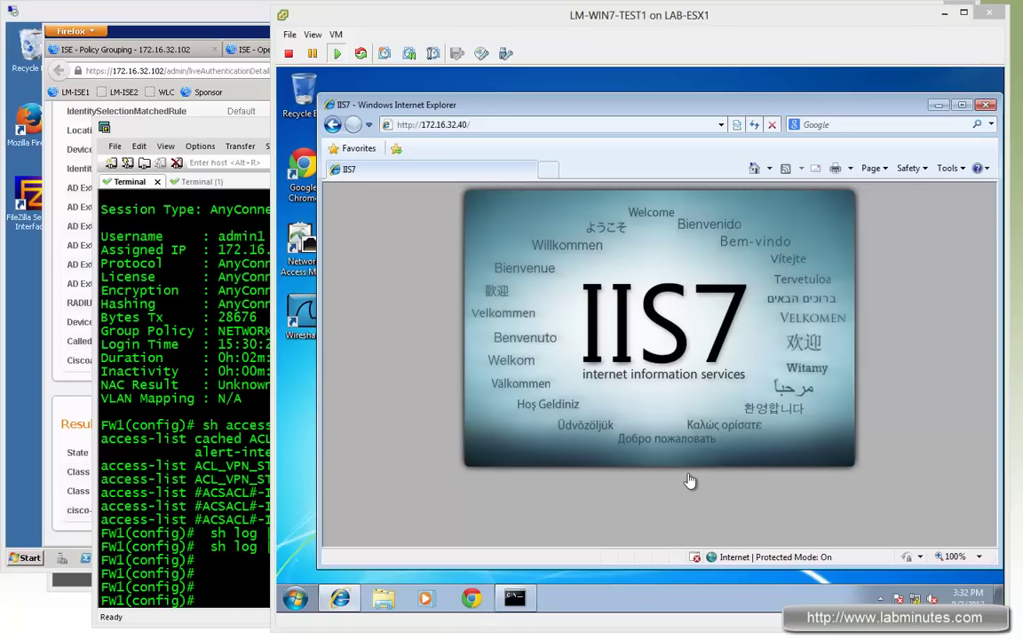
pyautogui.click(931, 408)
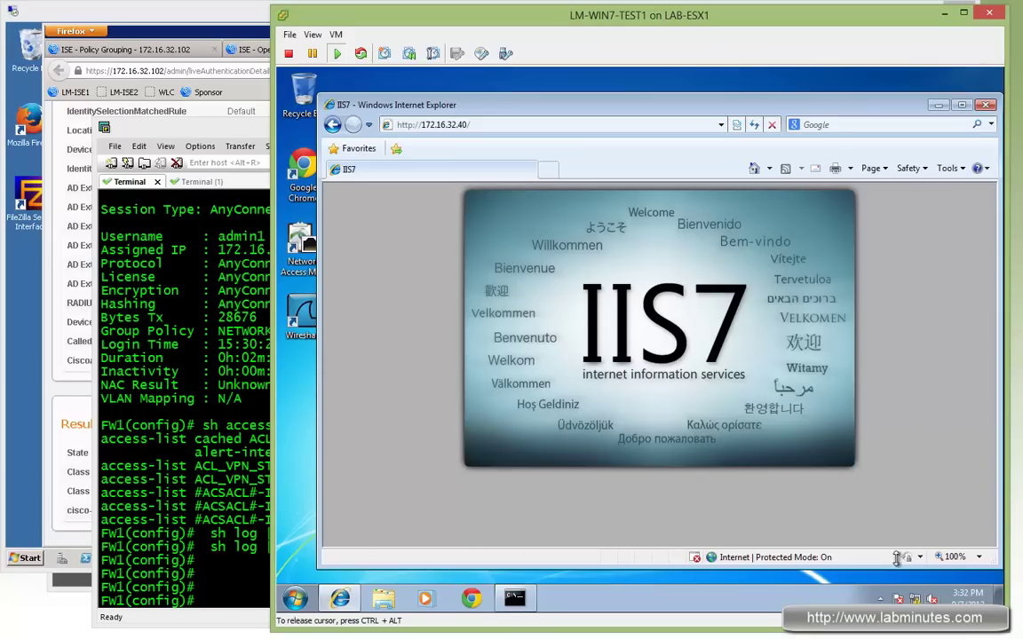
# Disconnect the AnyConnect VPN session and close the browser
pyautogui.click(883, 597)
pyautogui.click(856, 526)
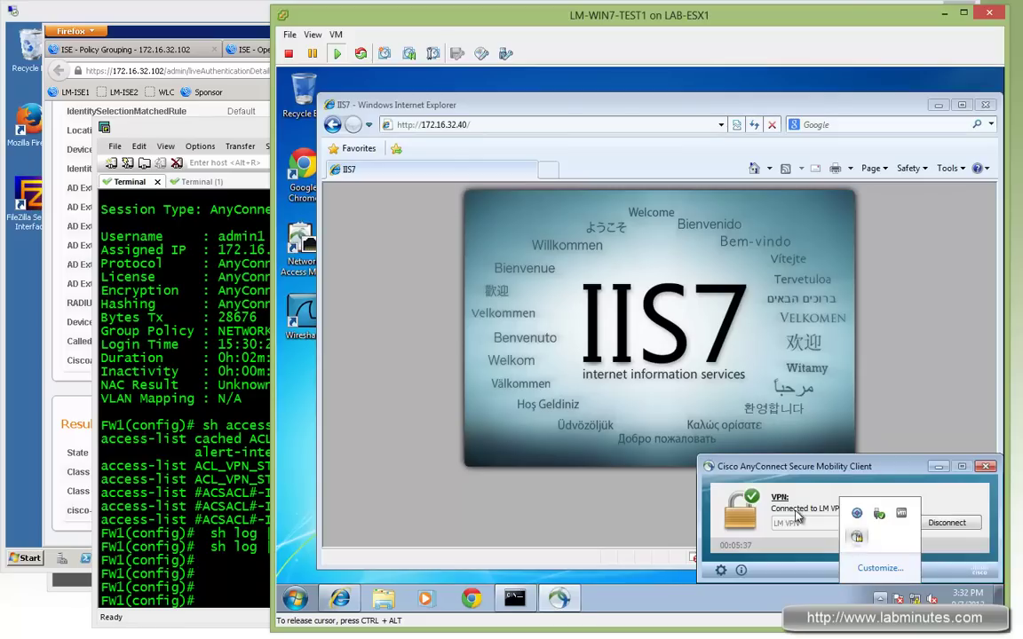
pyautogui.click(946, 522)
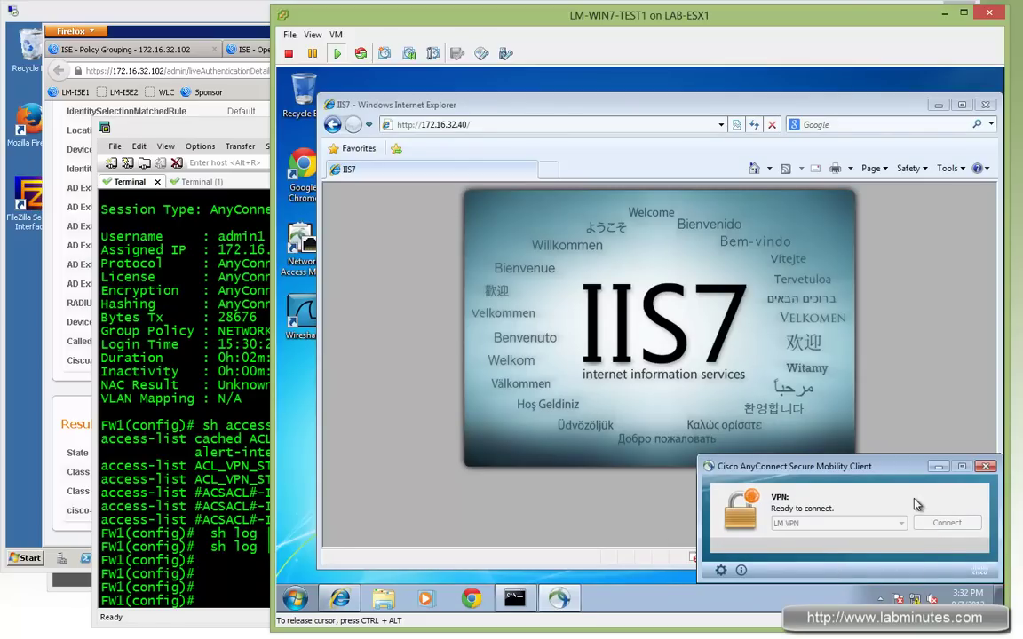
pyautogui.click(986, 106)
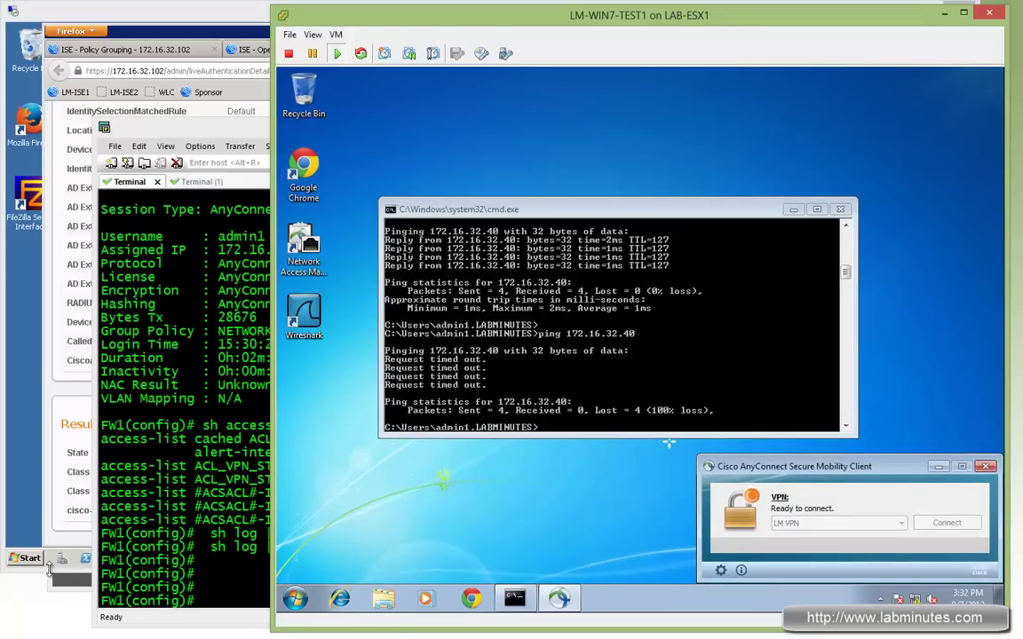
pyautogui.click(611, 393)
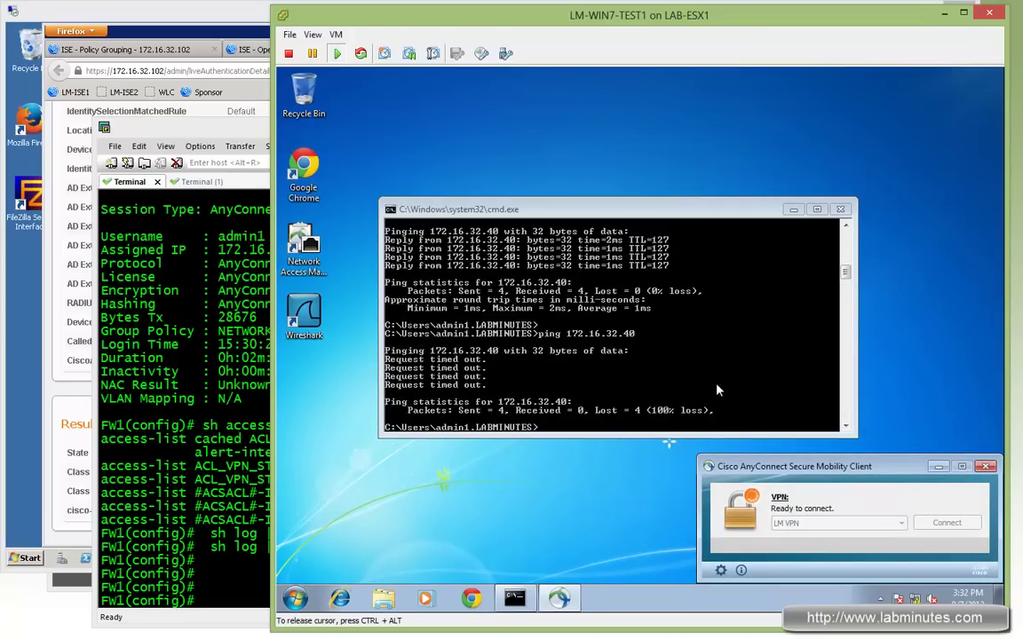
# Reconnect AnyConnect as support1, entering the account password
pyautogui.click(588, 452)
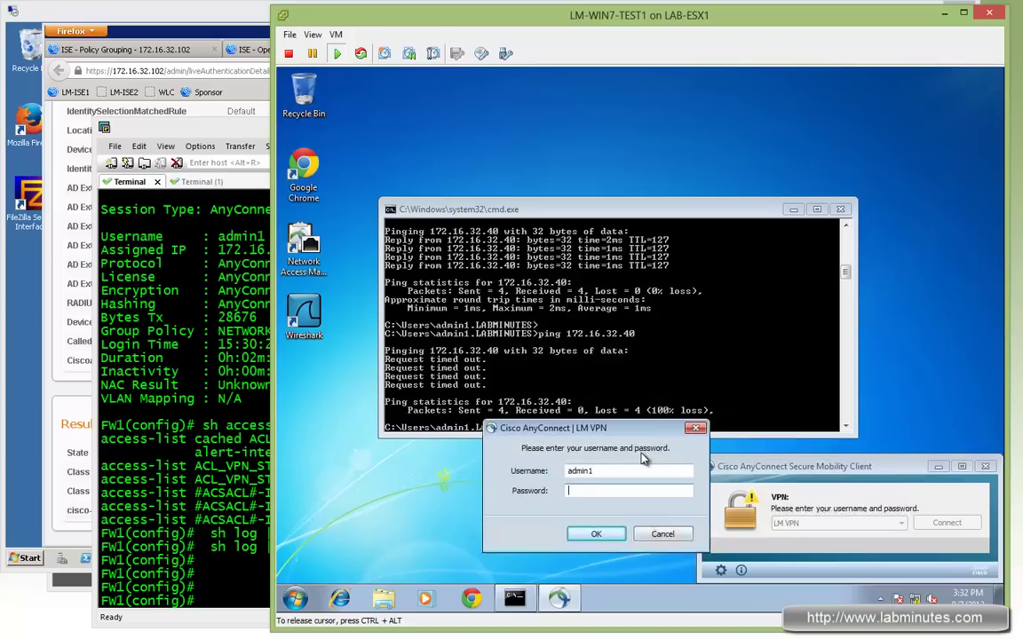
pyautogui.moveTo(607, 471); pyautogui.dragTo(529, 477)
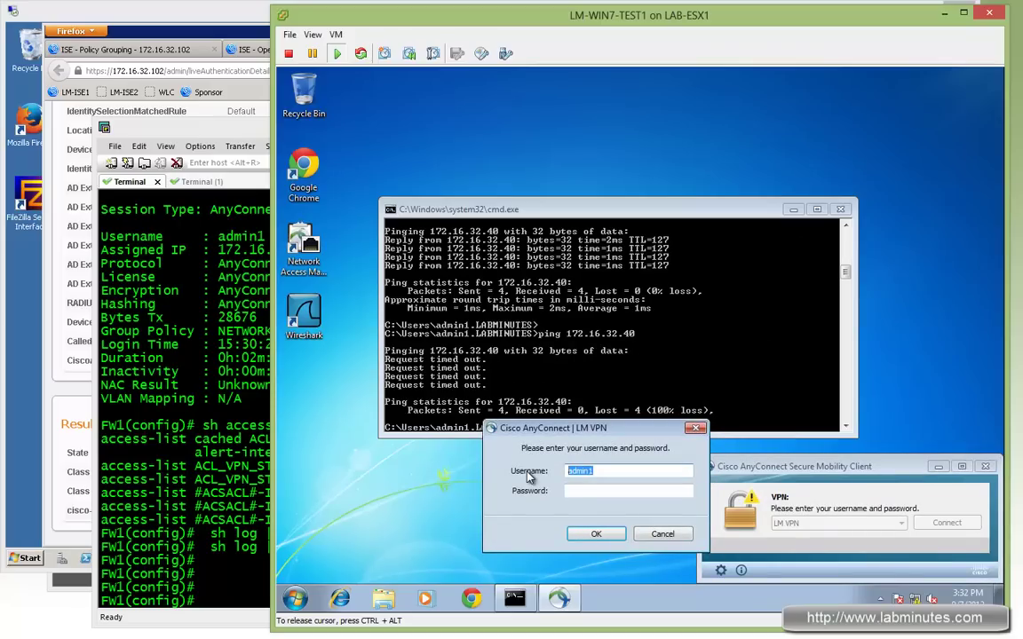
pyautogui.write('support1')
pyautogui.press('Tab')
pyautogui.write('cisco123')
pyautogui.press('Return')
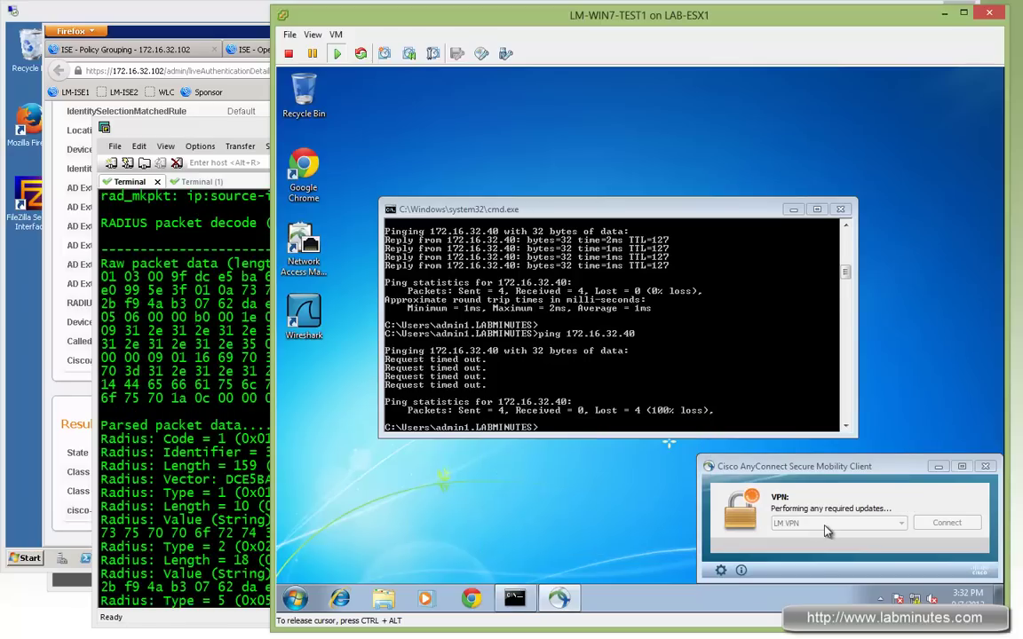
# Clear the FW1 terminal screen and scrollback in SecureCRT
pyautogui.click(172, 353)
pyautogui.rightClick(193, 393)
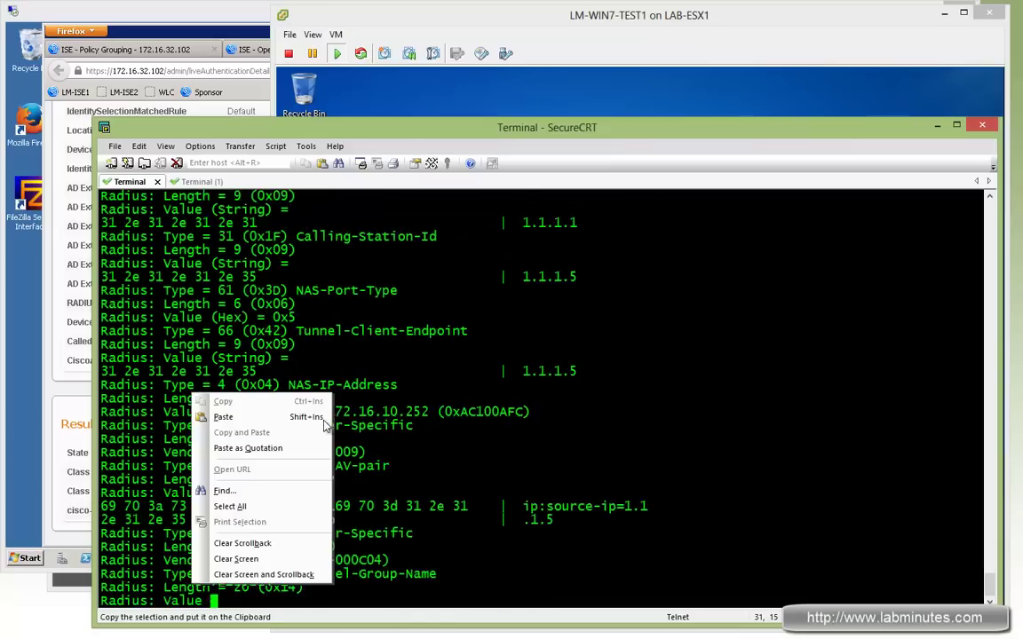
pyautogui.click(302, 580)
pyautogui.click(754, 98)
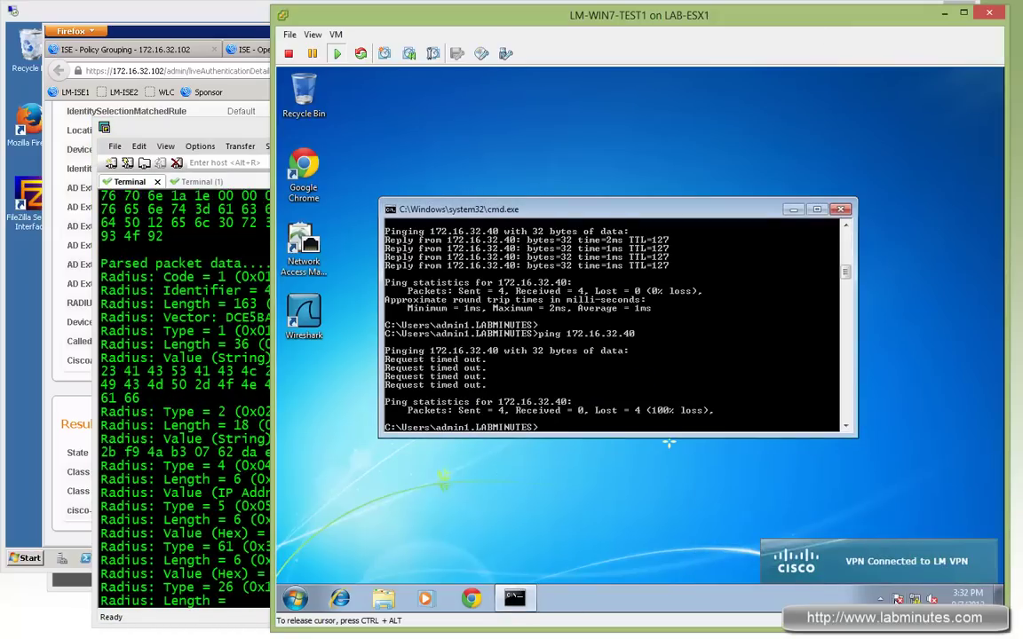
# Check AnyConnect Route Details showing 0.0.0.0/0 as a secured route
pyautogui.click(880, 600)
pyautogui.click(857, 513)
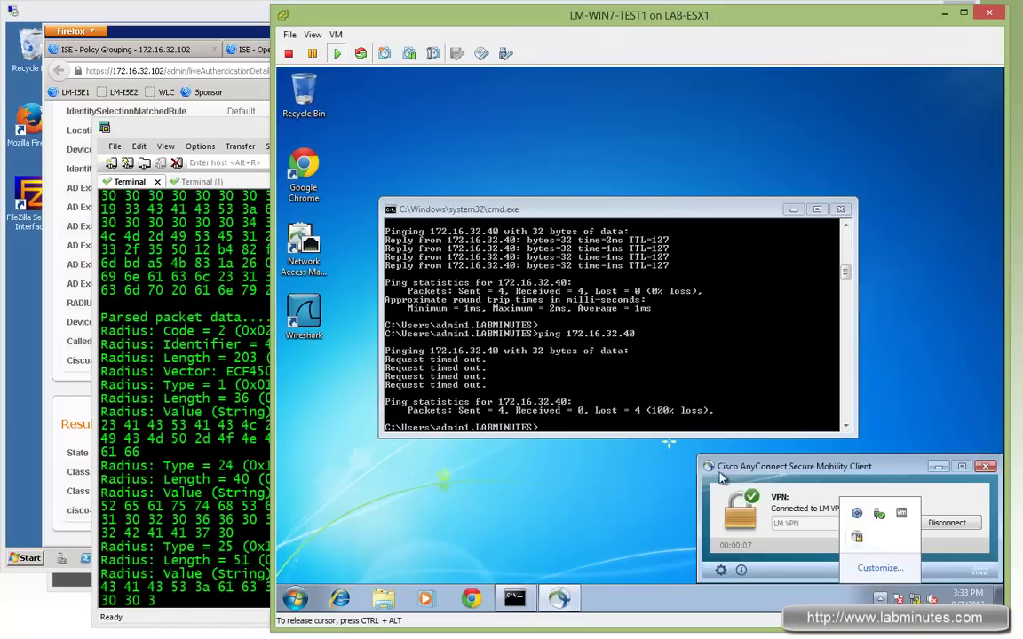
pyautogui.click(721, 571)
pyautogui.click(480, 306)
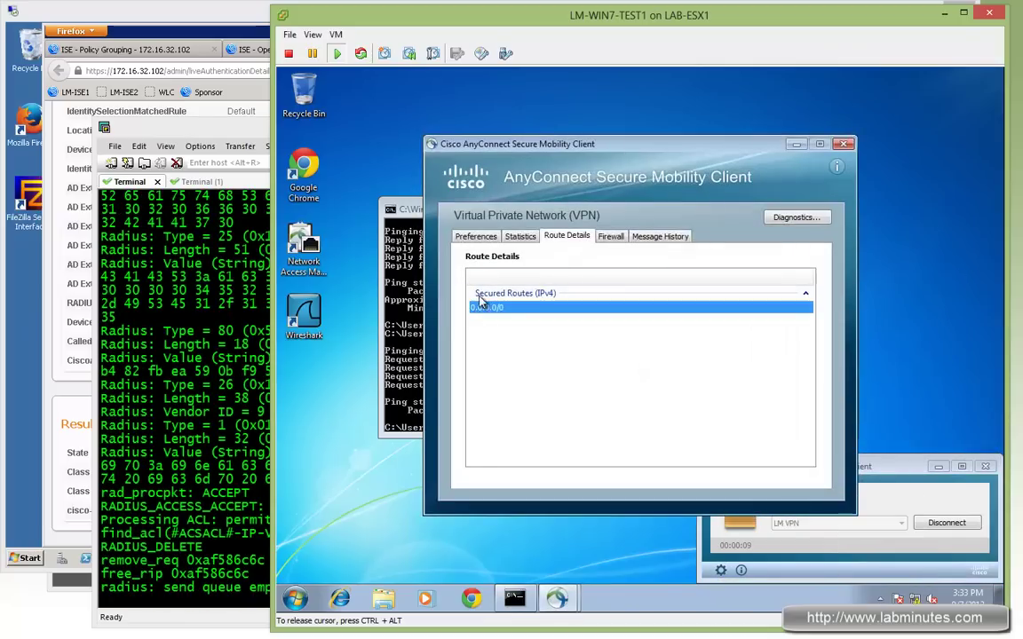
pyautogui.click(520, 236)
pyautogui.click(566, 236)
# Close the old detail page and open support1's authentication detail from live authentications
pyautogui.click(191, 19)
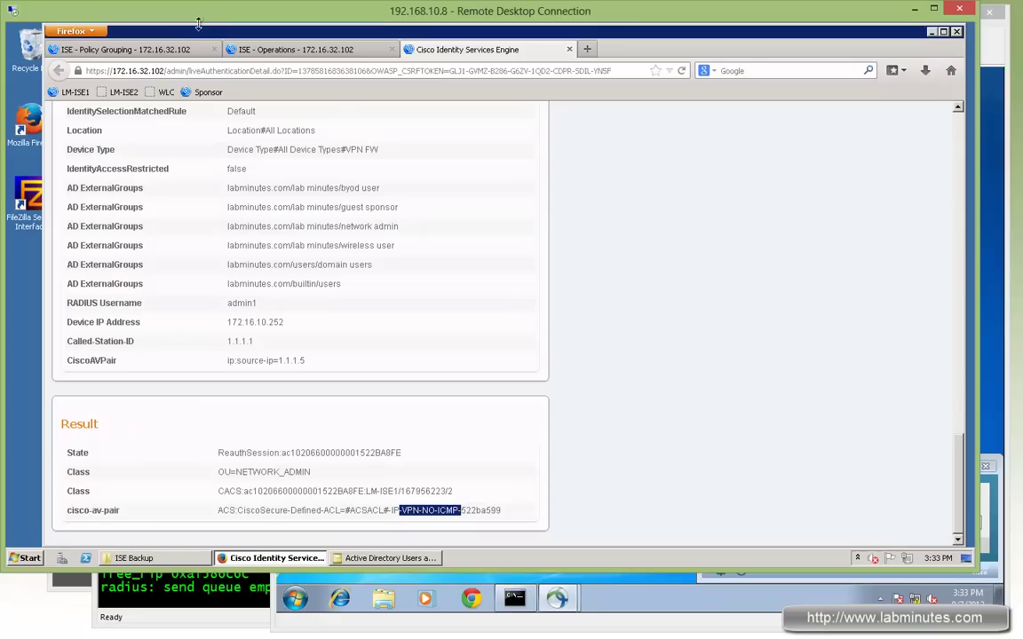
pyautogui.click(324, 53)
pyautogui.click(569, 50)
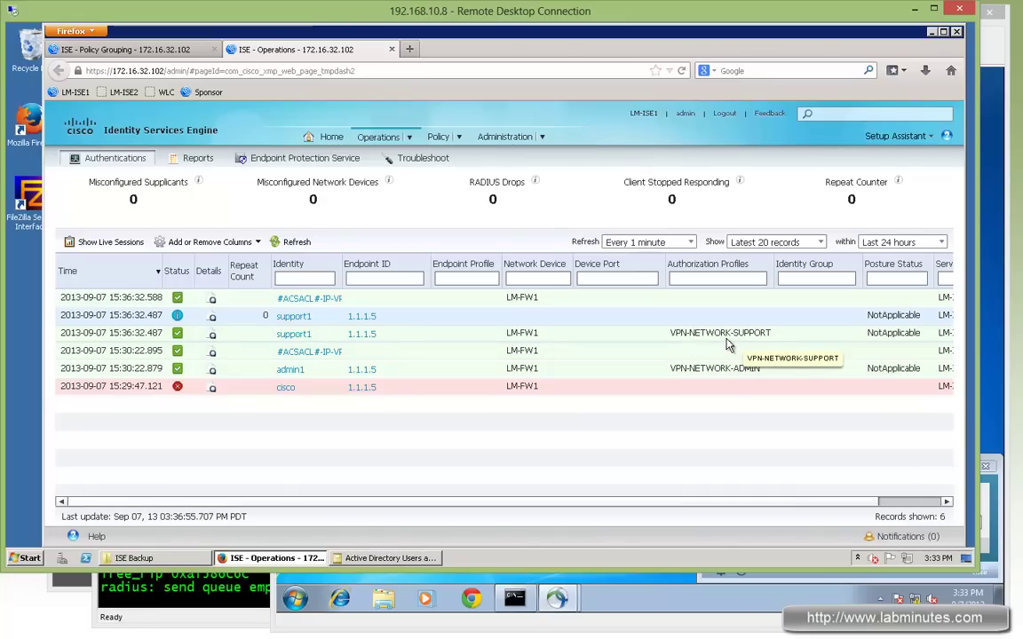
pyautogui.click(212, 334)
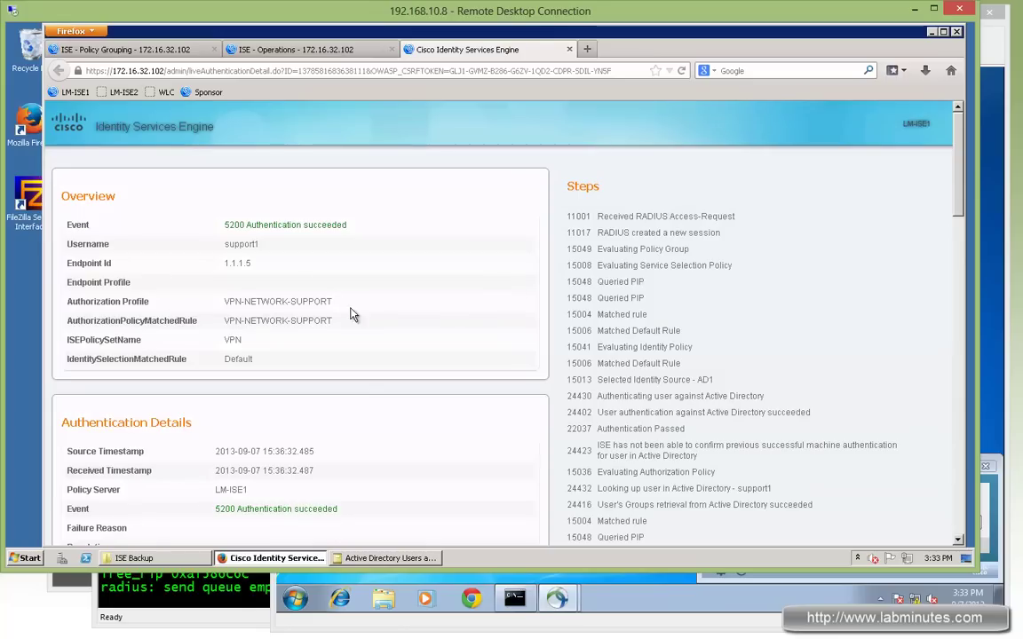
# Mark the domain users group, Class NETWORK_SUPPORT and the IP-VPN-ICMP-ONLY dACL name
pyautogui.moveTo(240, 263); pyautogui.dragTo(367, 413)
pyautogui.scroll(-3, 367, 413)
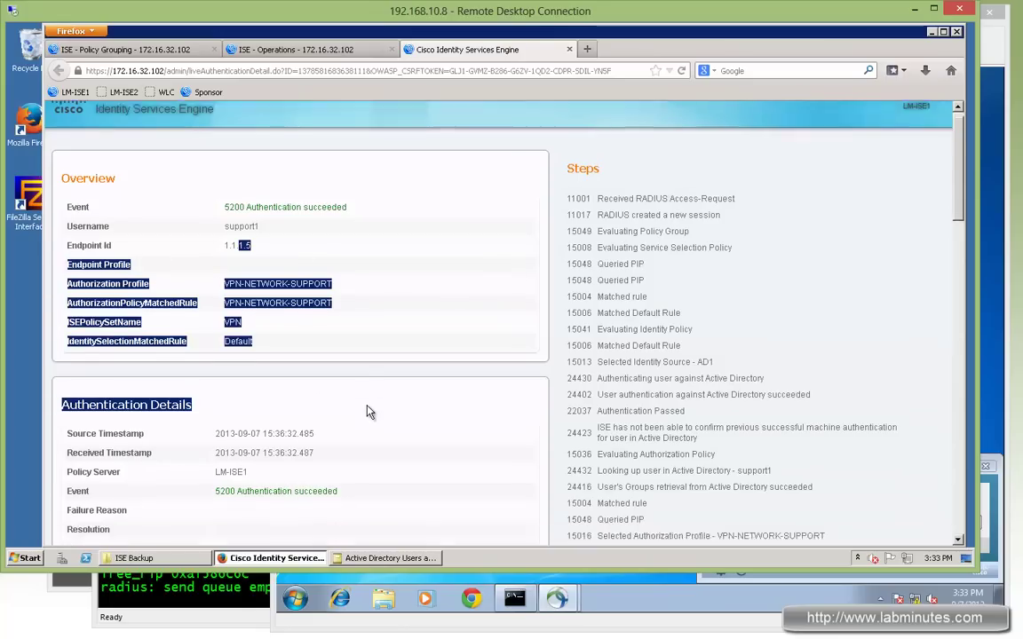
pyautogui.scroll(-3, 370, 411)
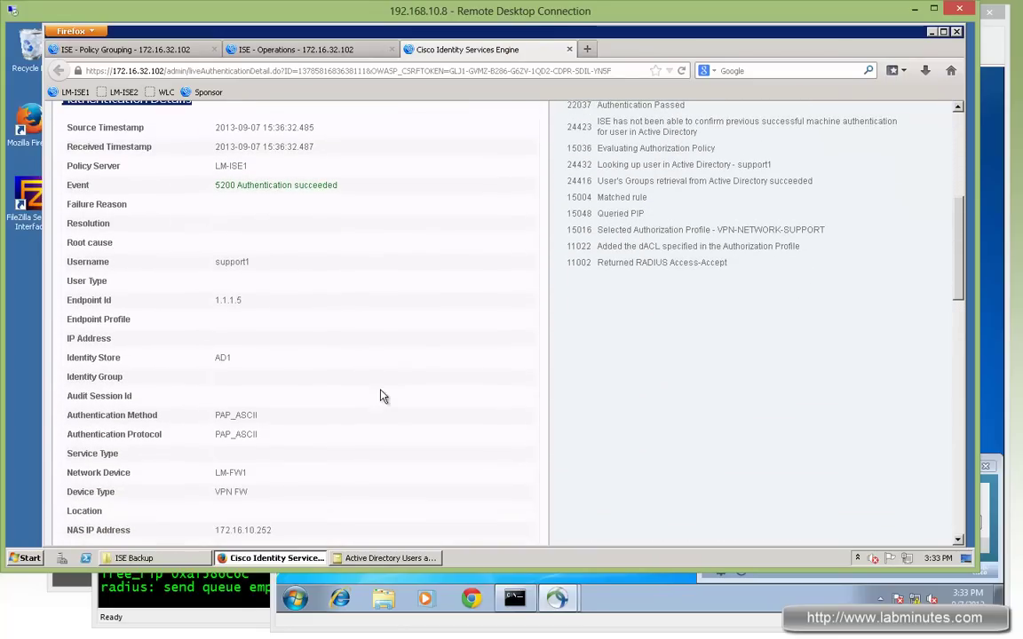
pyautogui.scroll(-10, 458, 389)
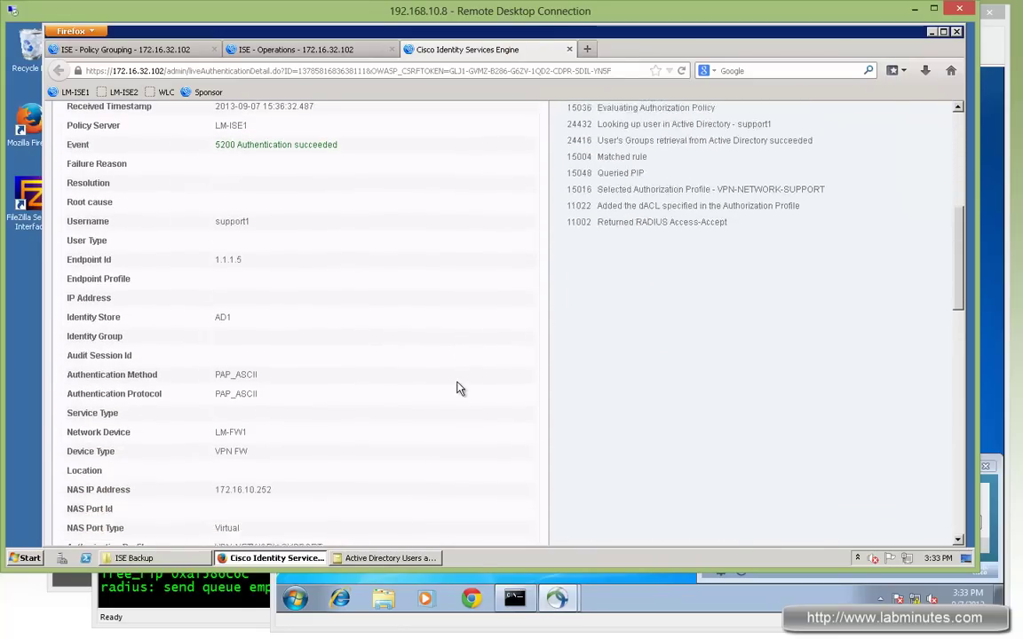
pyautogui.moveTo(346, 345); pyautogui.dragTo(396, 320)
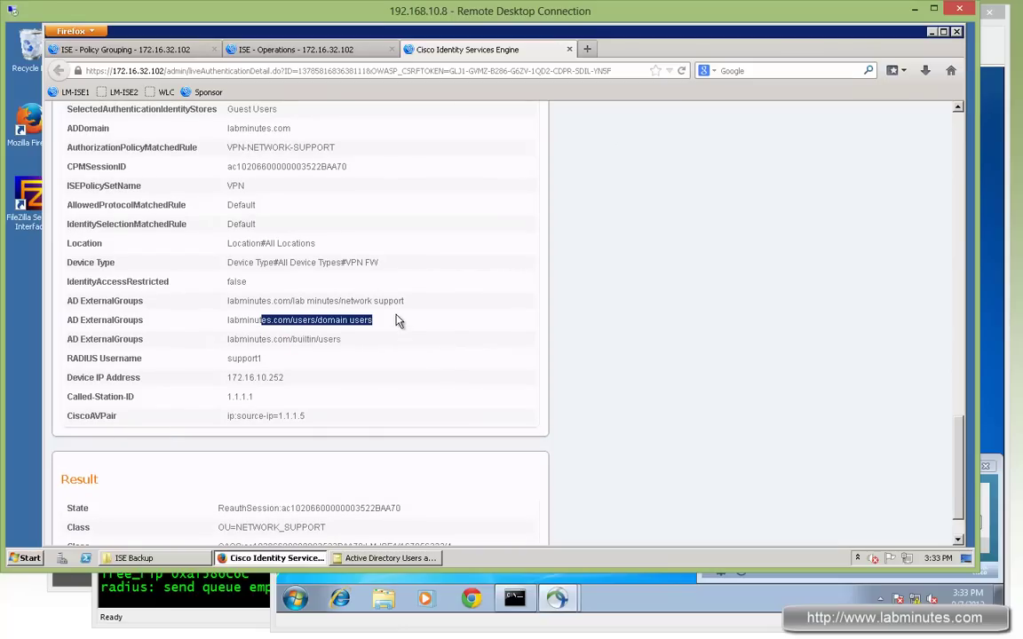
pyautogui.scroll(-2, 504, 303)
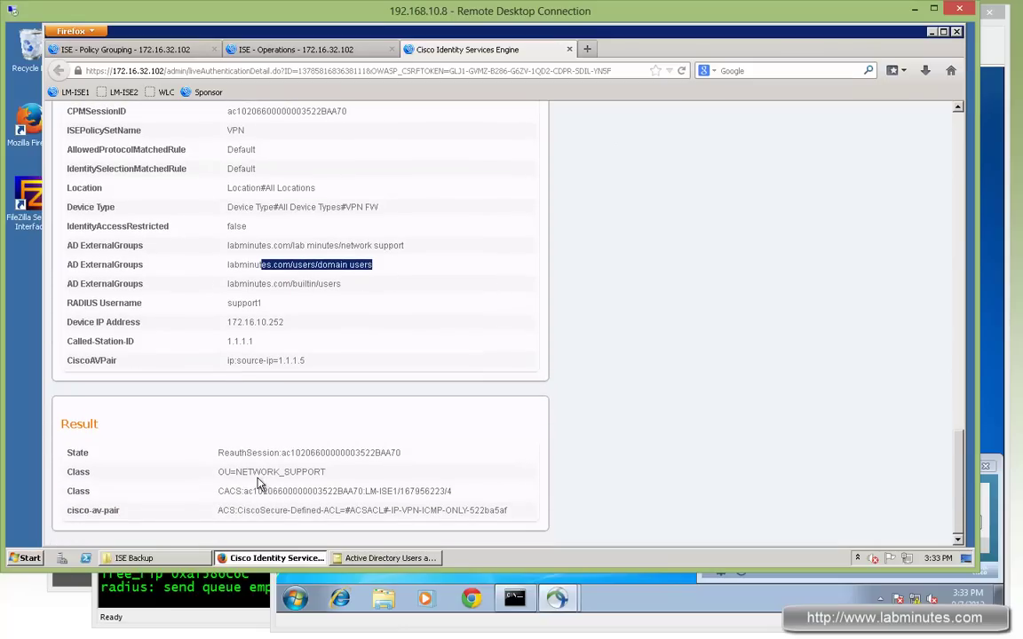
pyautogui.moveTo(331, 475)
pyautogui.mouseDown()
pyautogui.moveTo(221, 482)
pyautogui.moveTo(328, 479)
pyautogui.mouseUp()
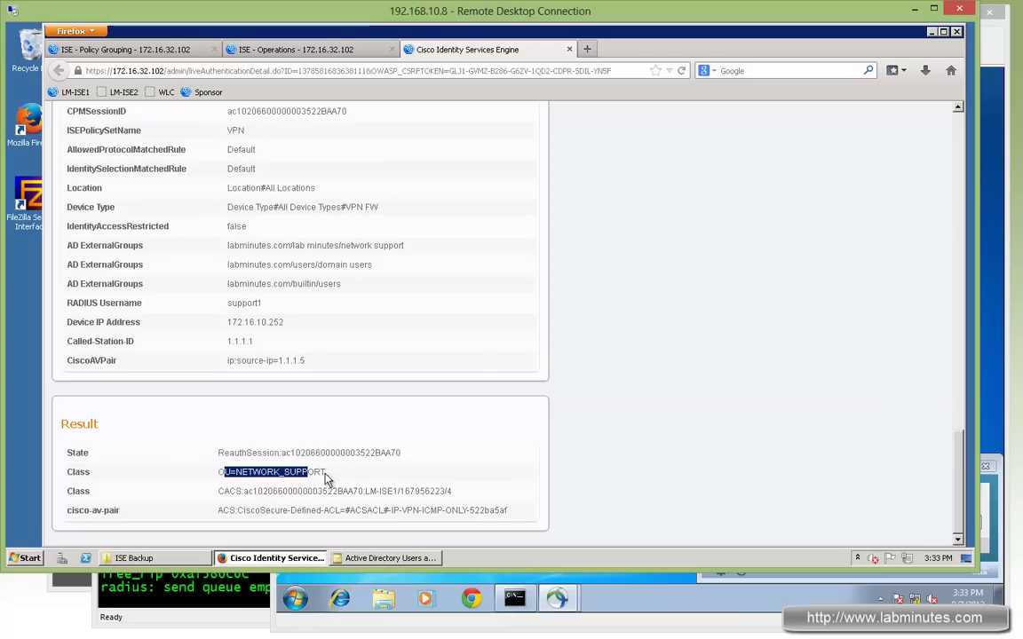
pyautogui.moveTo(388, 511); pyautogui.dragTo(468, 510)
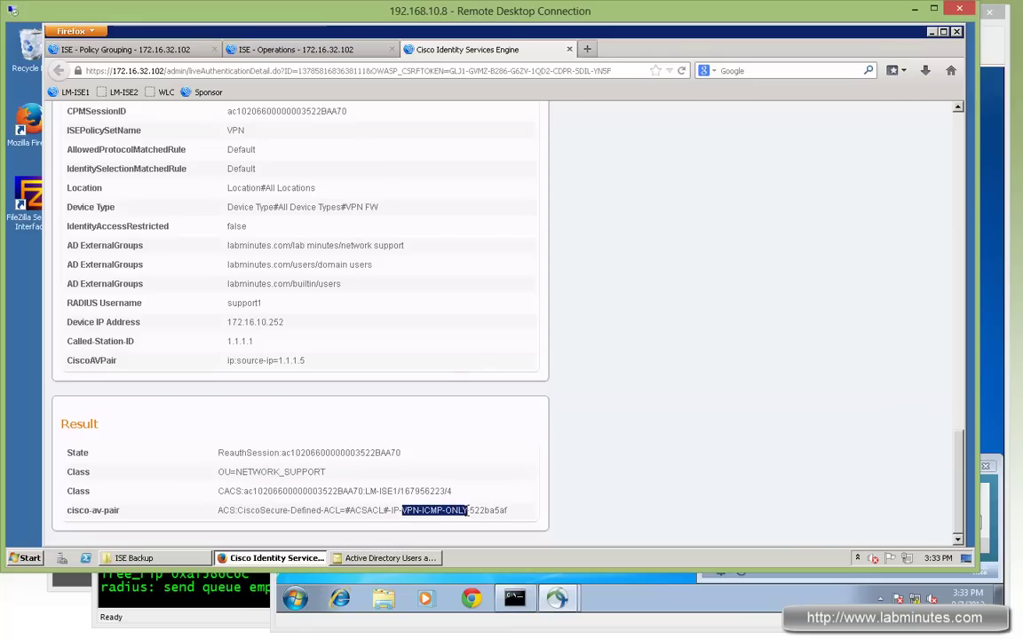
# Run show vpn-sessiondb anyconnect on FW1 using Tab completion
pyautogui.hotkey('alt', 'Tab')
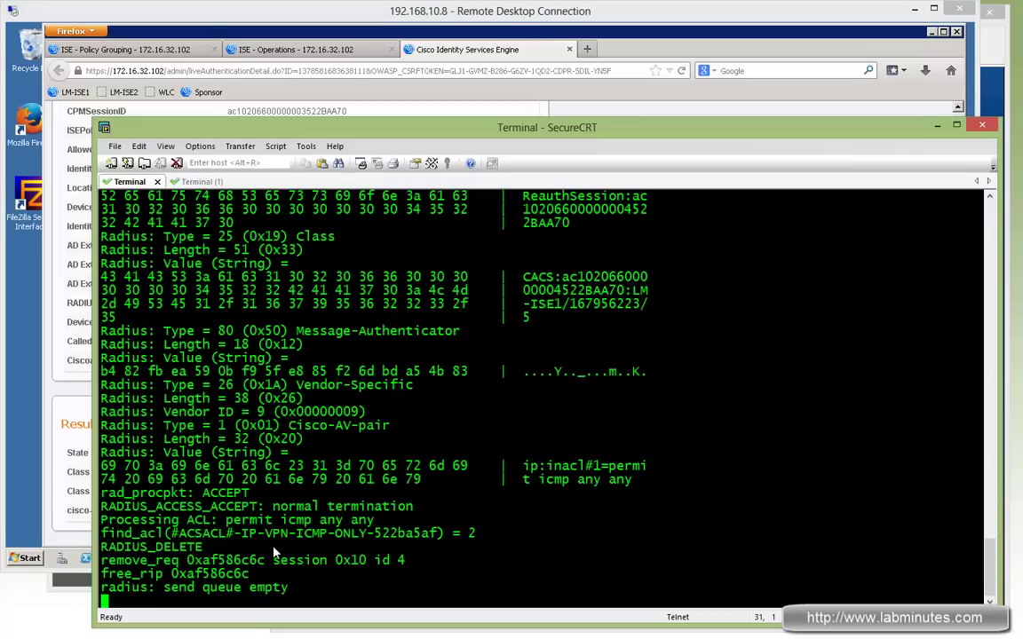
pyautogui.press('Return')
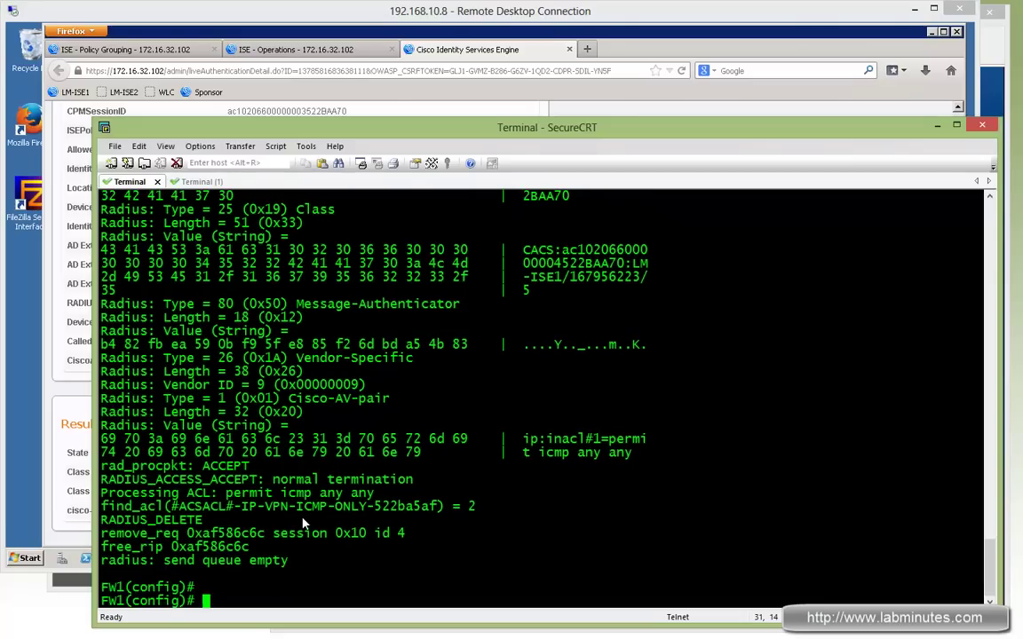
pyautogui.write('sh ')
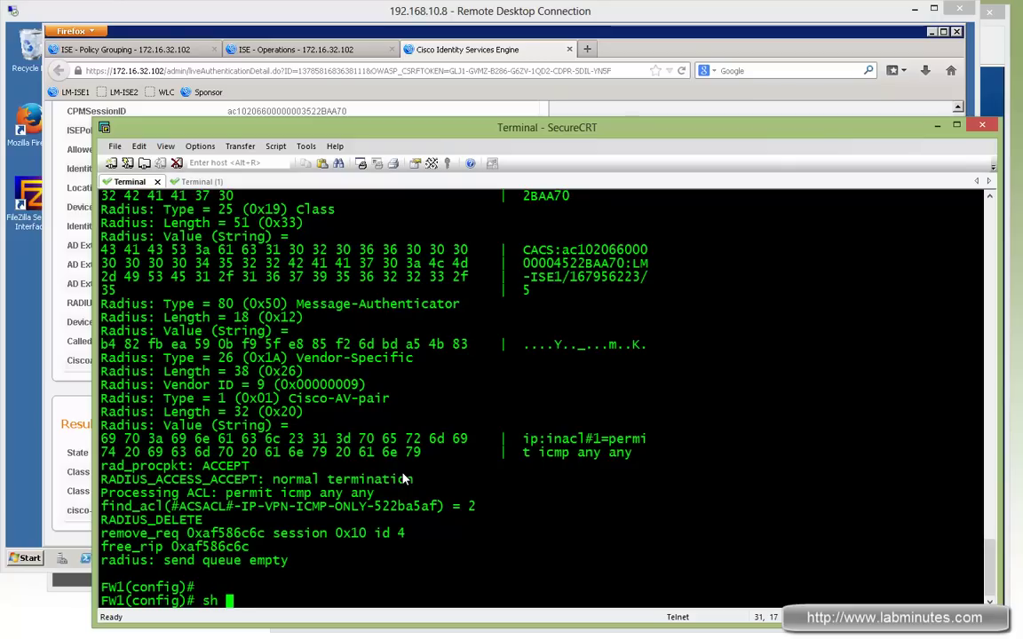
pyautogui.write('vpn-se')
pyautogui.press('Tab')
pyautogui.write('an')
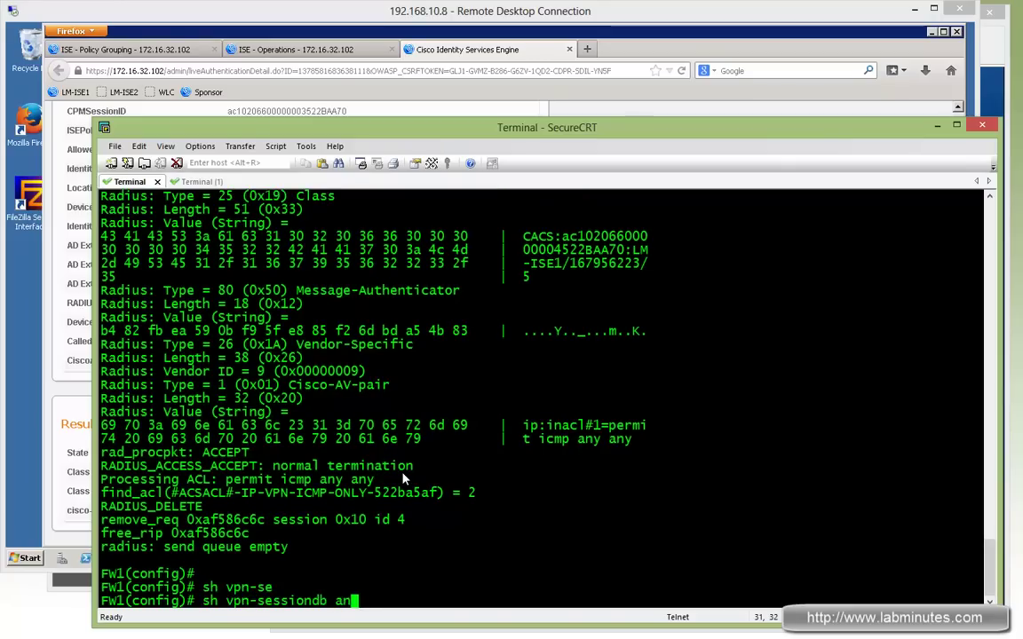
pyautogui.write('y')
pyautogui.press('Tab')
pyautogui.press('Return')
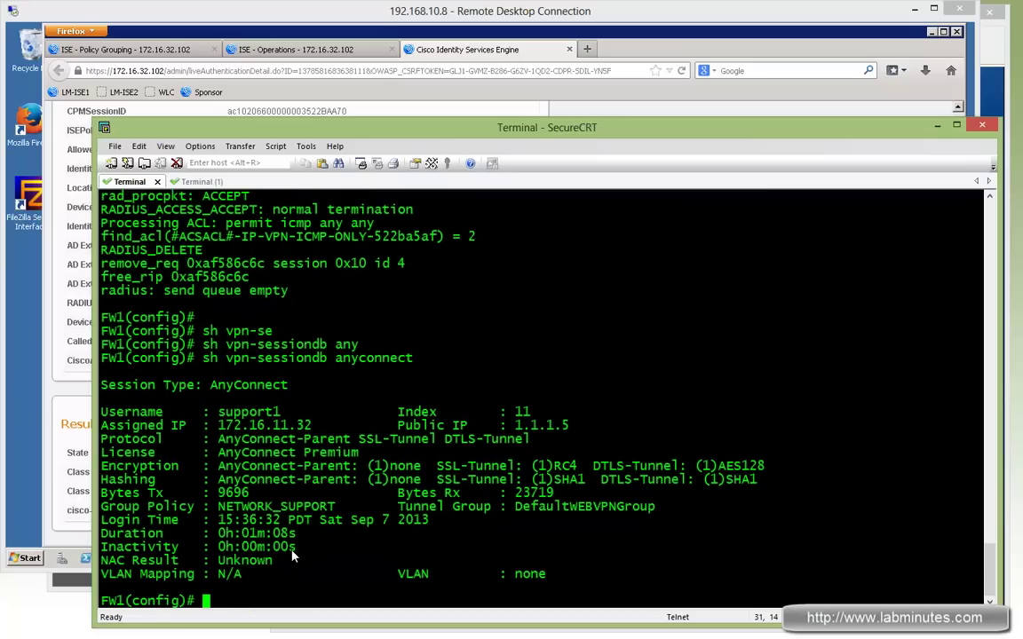
# Mark the DefaultWEBVPNGroup tunnel group and NETWORK_SUPPORT group policy in the output
pyautogui.doubleClick(573, 508)
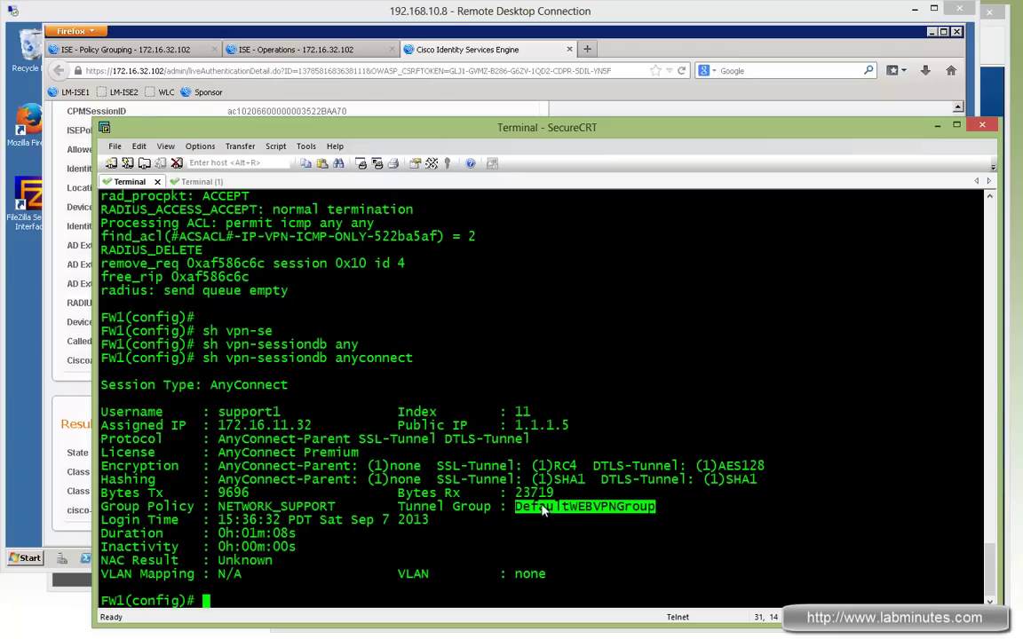
pyautogui.doubleClick(293, 510)
pyautogui.tripleClick(293, 510)
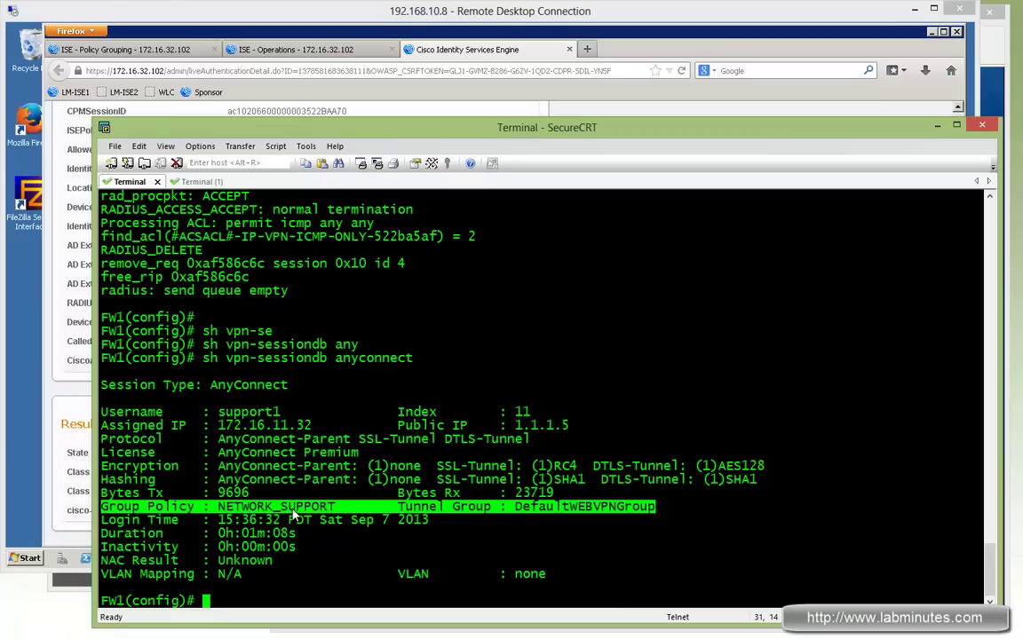
pyautogui.click(286, 516)
pyautogui.doubleClick(233, 508)
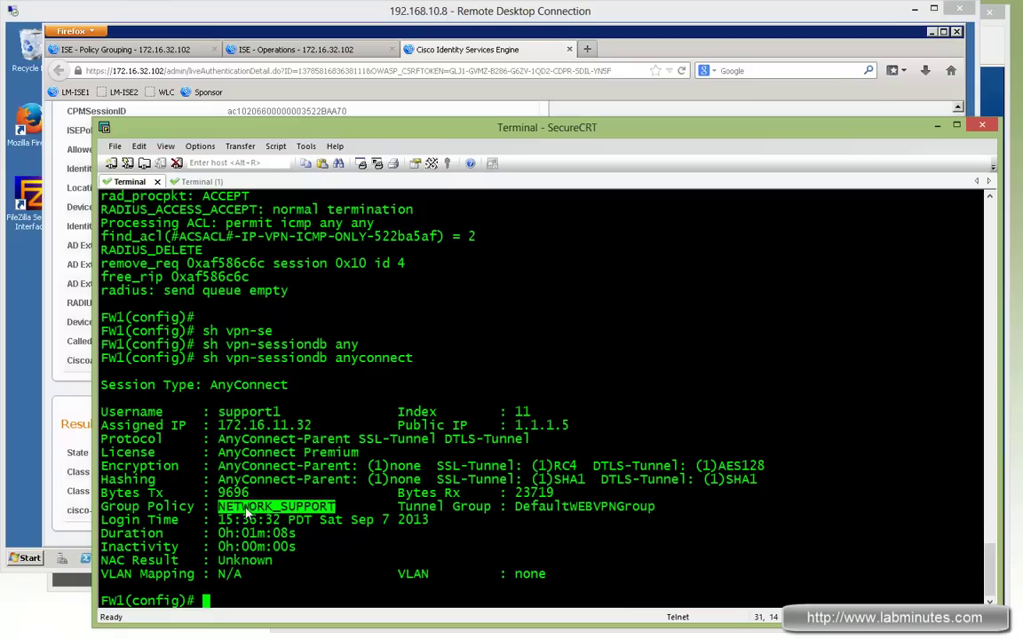
pyautogui.click(455, 463)
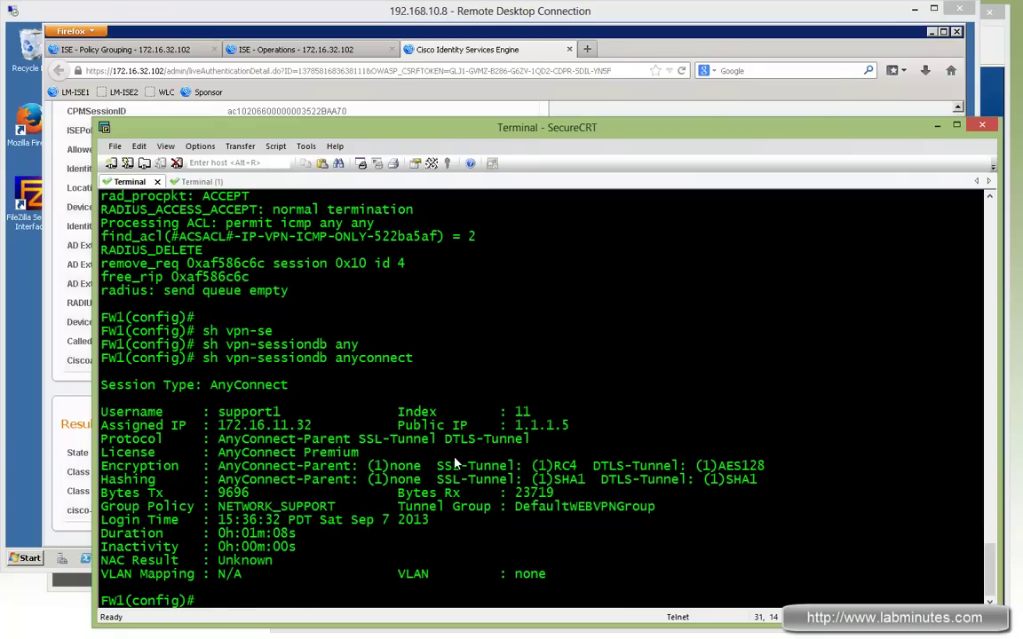
# Run sh access-list and mark the #ACSACL#-IP-VPN-ICMP-ONLY permit icmp any4 any4 rule
pyautogui.write('sh access-l')
pyautogui.press('Return')
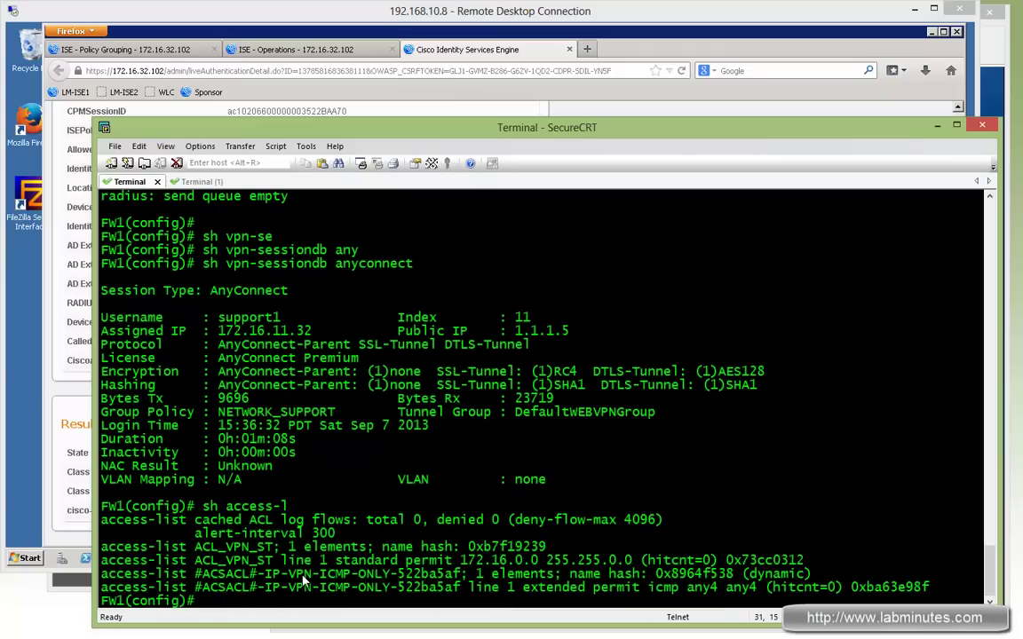
pyautogui.moveTo(391, 579); pyautogui.dragTo(292, 575)
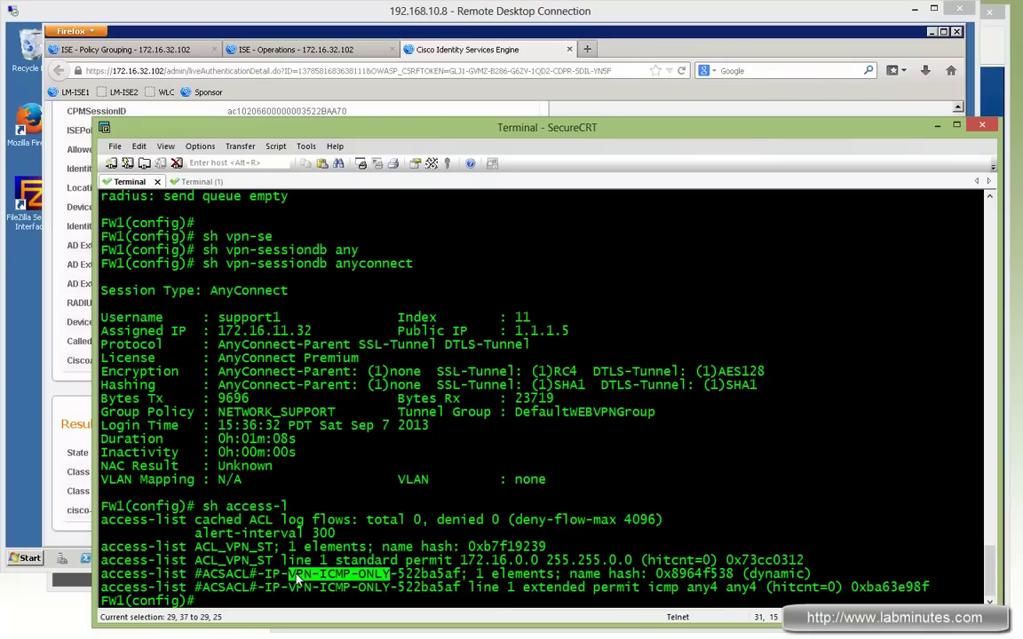
pyautogui.click(588, 520)
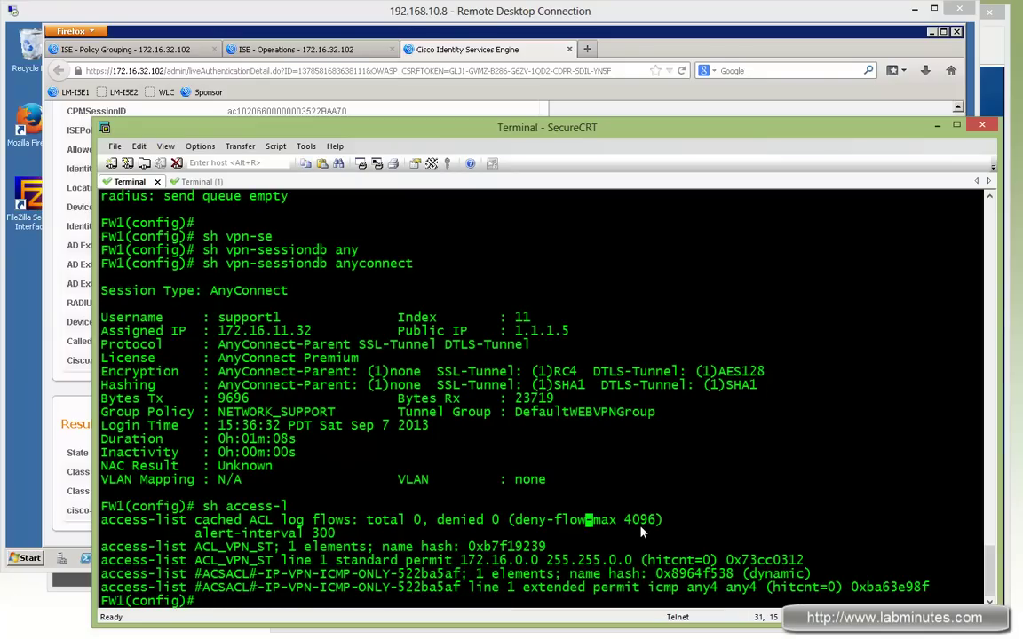
pyautogui.moveTo(601, 588); pyautogui.dragTo(750, 590)
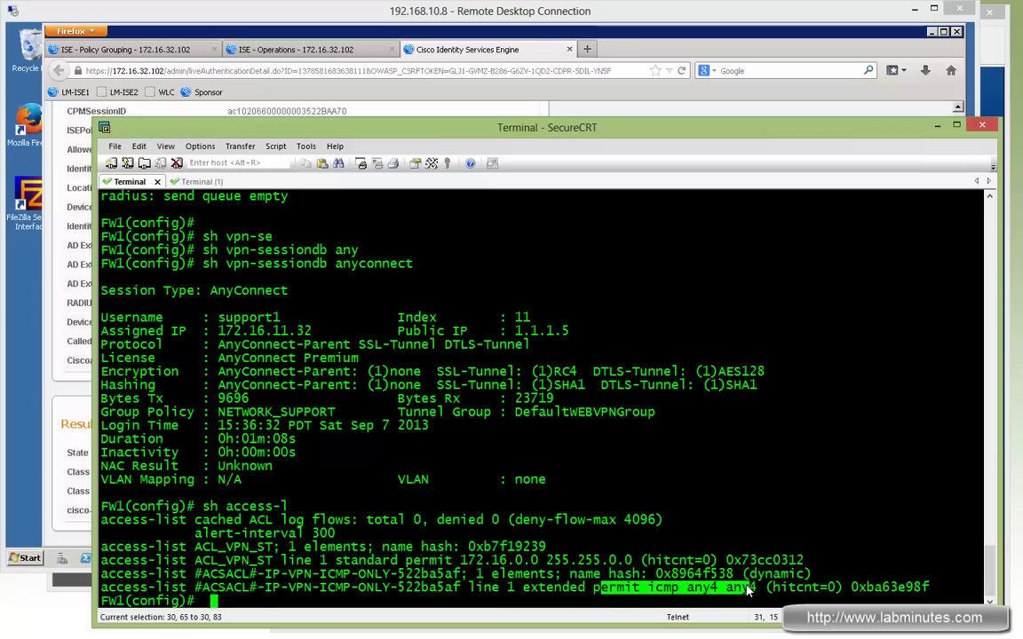
pyautogui.scroll(20, 699, 434)
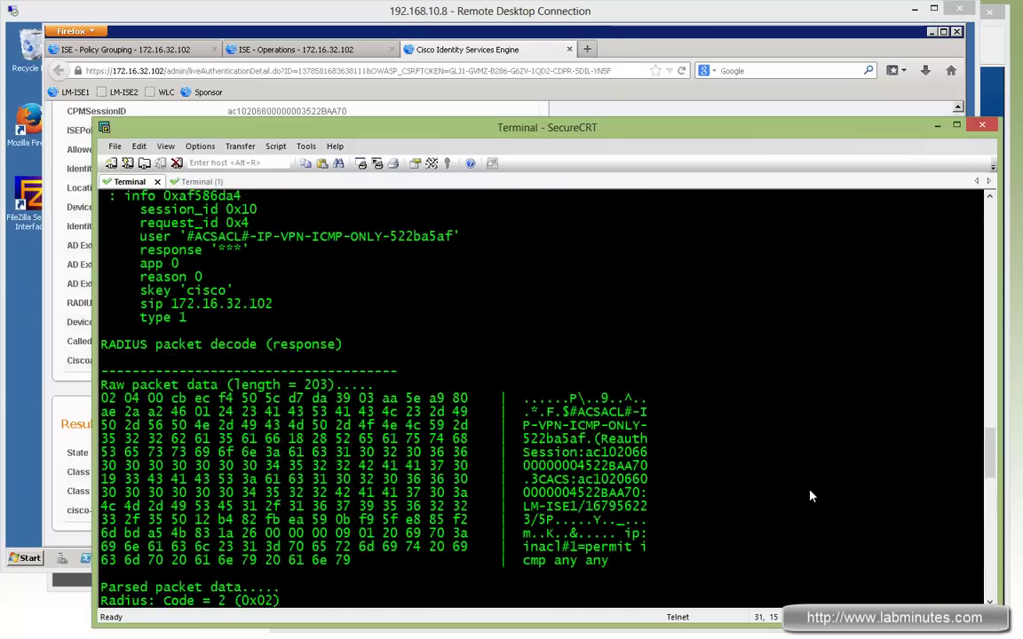
pyautogui.scroll(15, 809, 495)
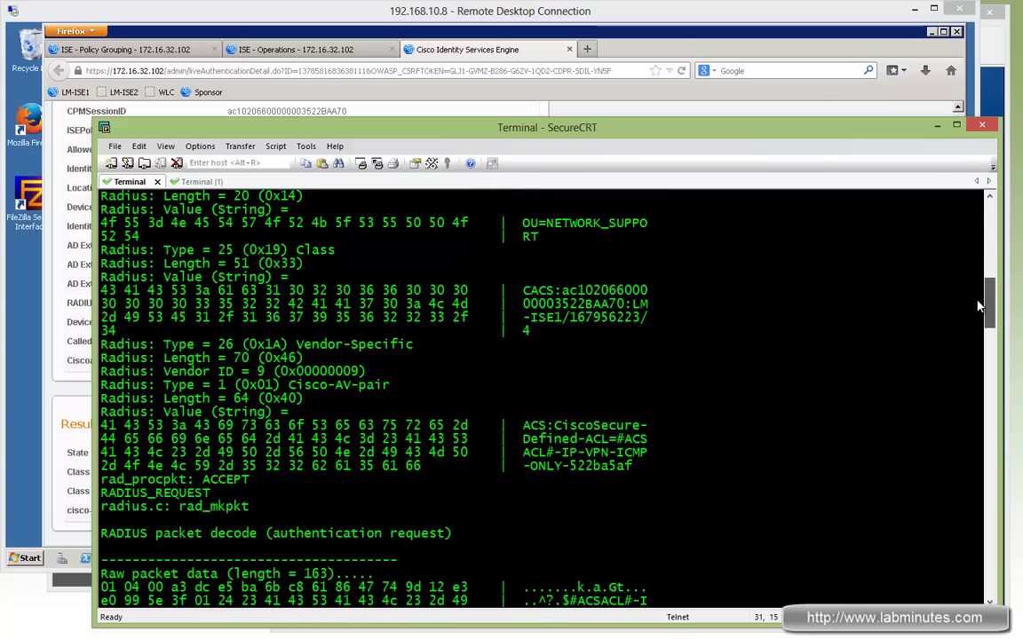
pyautogui.scroll(-1, 977, 304)
pyautogui.scroll(10, 810, 358)
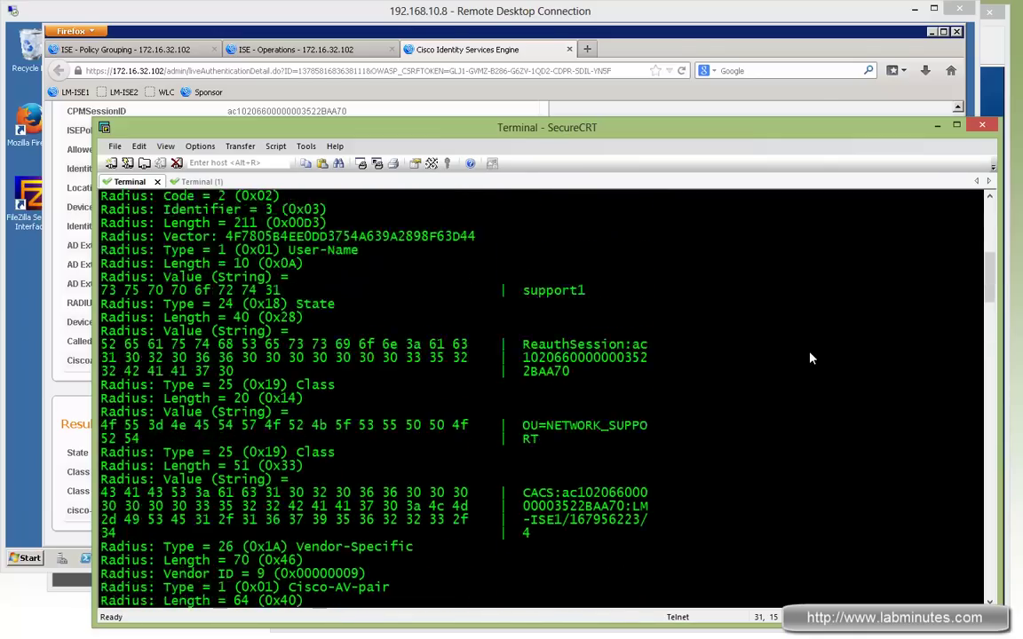
pyautogui.scroll(5, 810, 357)
pyautogui.doubleClick(133, 346)
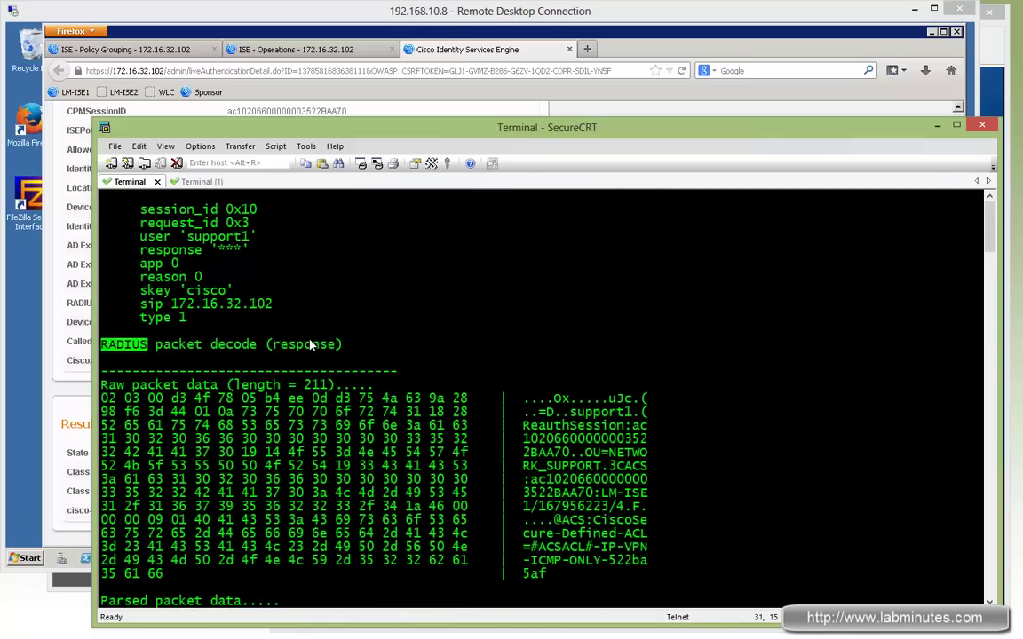
pyautogui.doubleClick(290, 348)
pyautogui.scroll(-4, 677, 401)
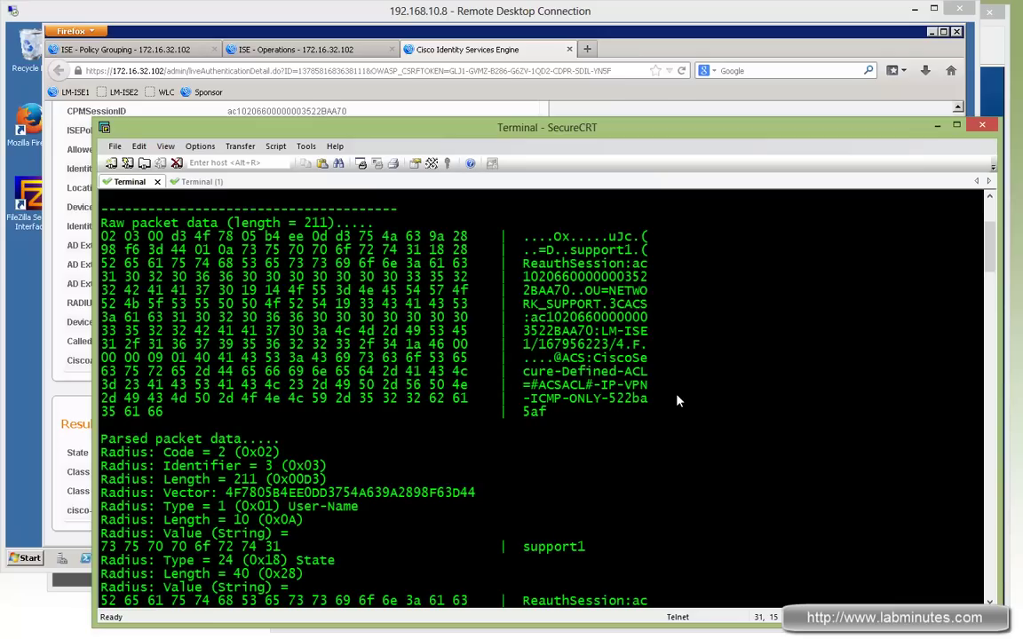
pyautogui.scroll(-5, 675, 401)
pyautogui.doubleClick(553, 345)
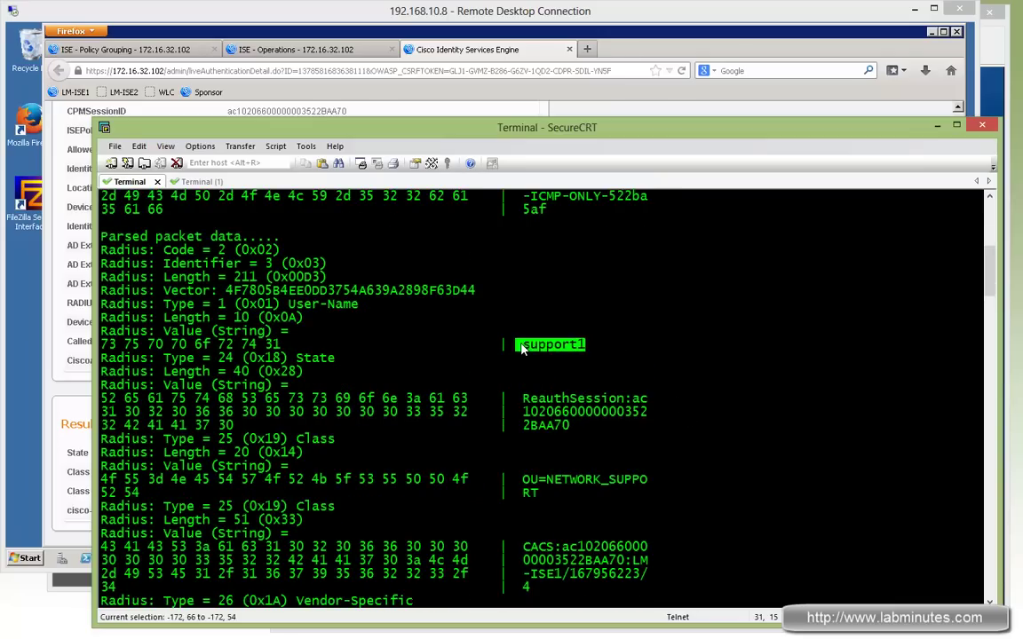
pyautogui.moveTo(560, 426); pyautogui.dragTo(545, 412)
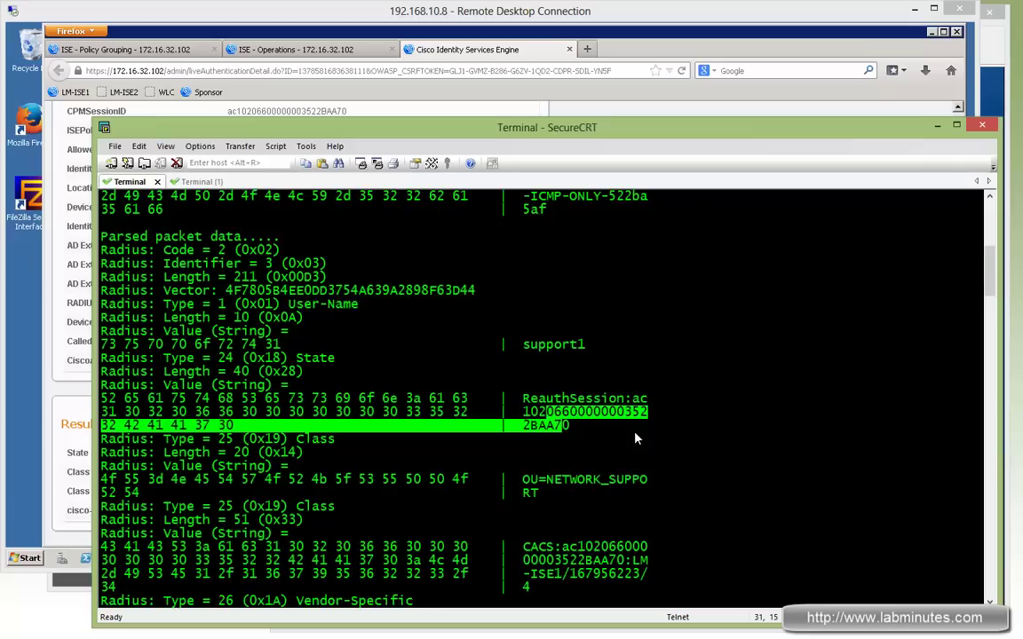
pyautogui.scroll(-2, 704, 442)
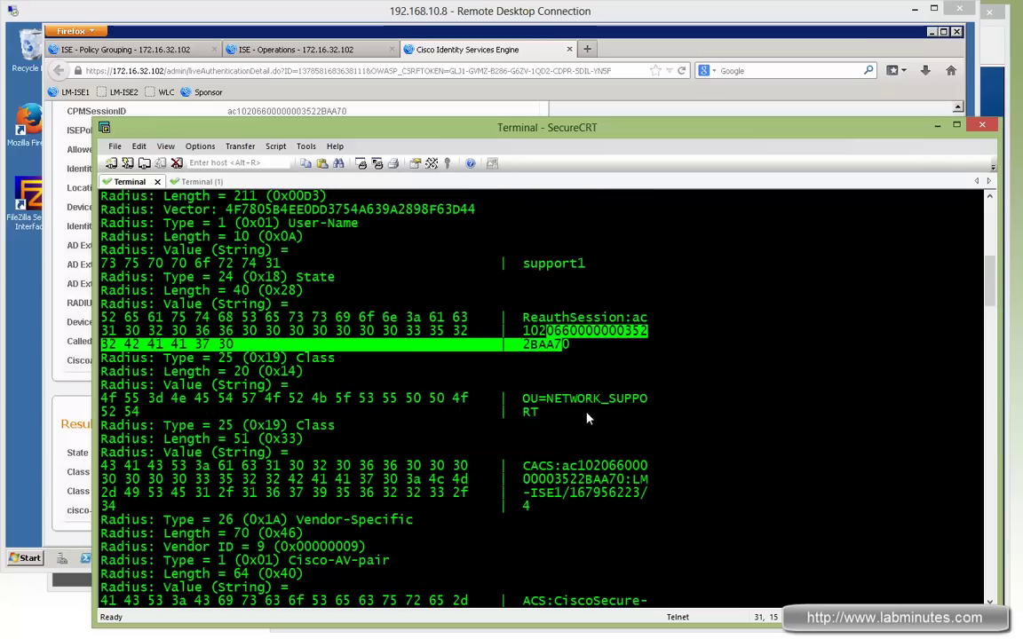
pyautogui.moveTo(523, 398); pyautogui.dragTo(539, 412)
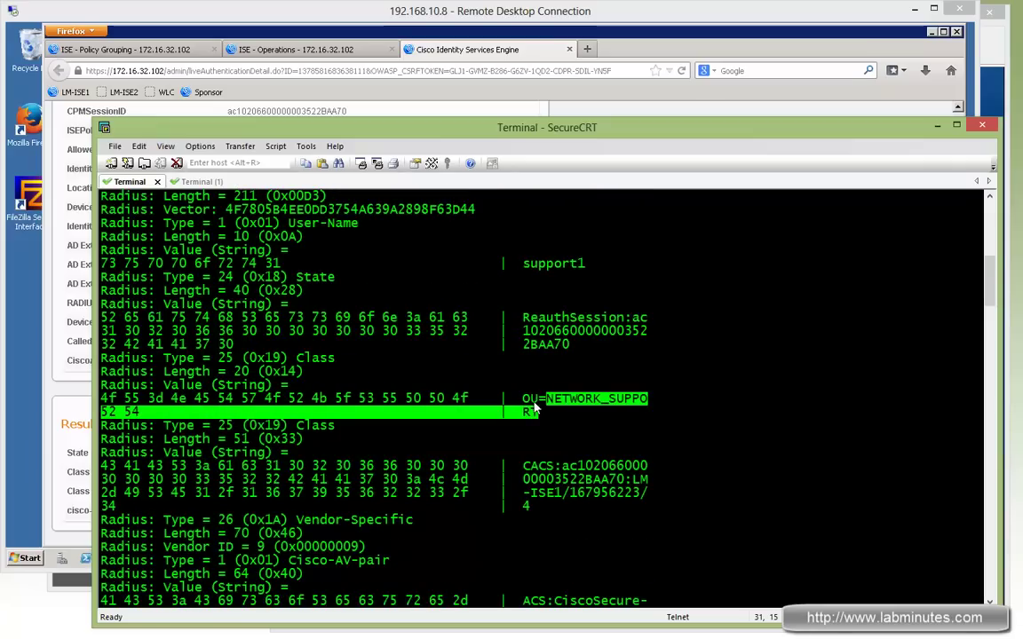
pyautogui.scroll(-3, 700, 442)
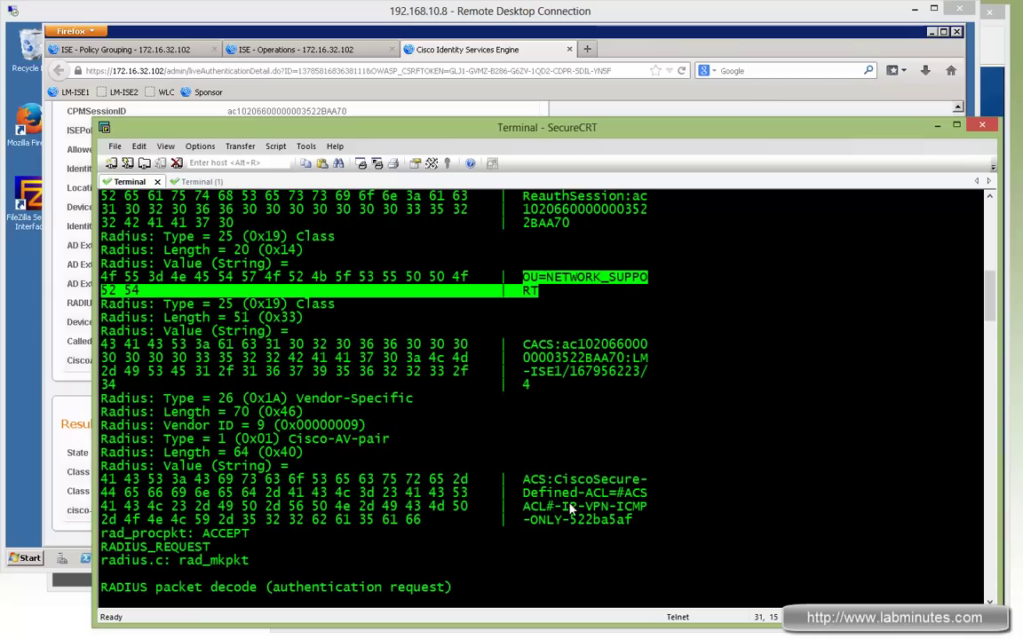
pyautogui.moveTo(585, 506); pyautogui.dragTo(555, 530)
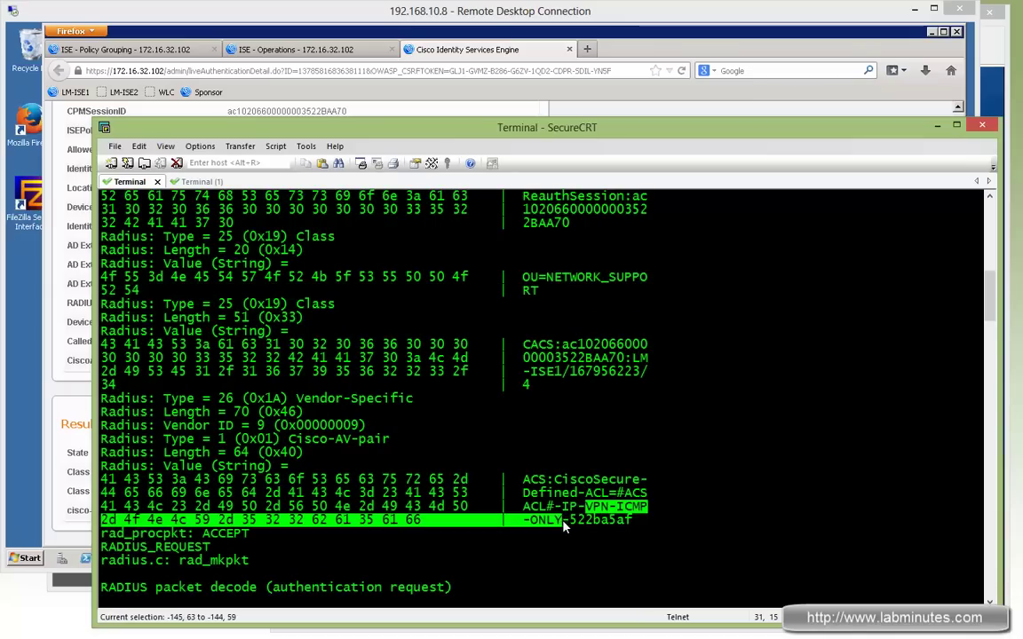
pyautogui.hotkey('alt', 'Tab')
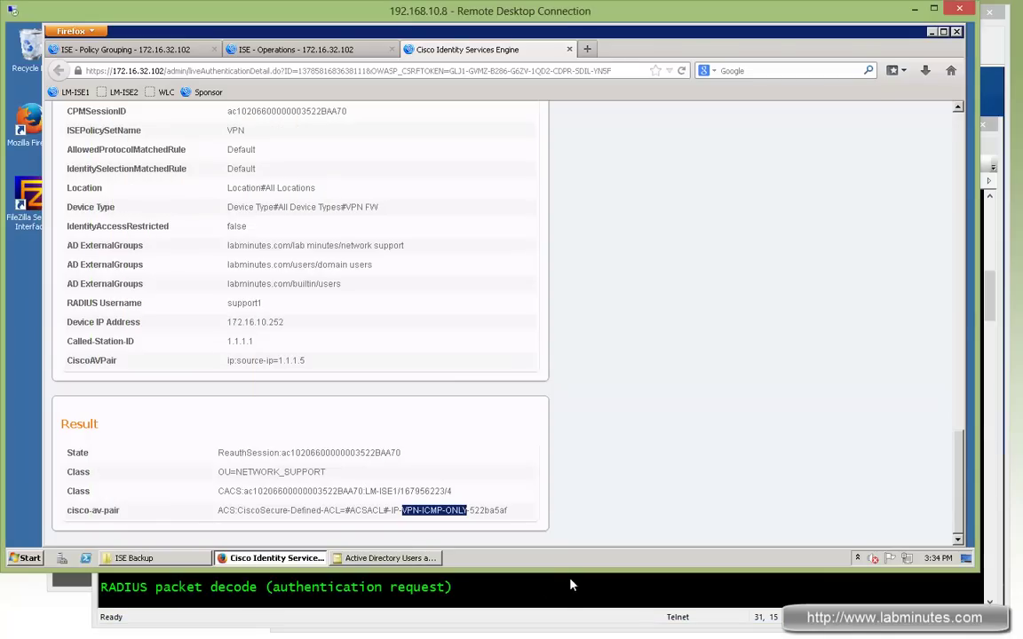
pyautogui.click(571, 585)
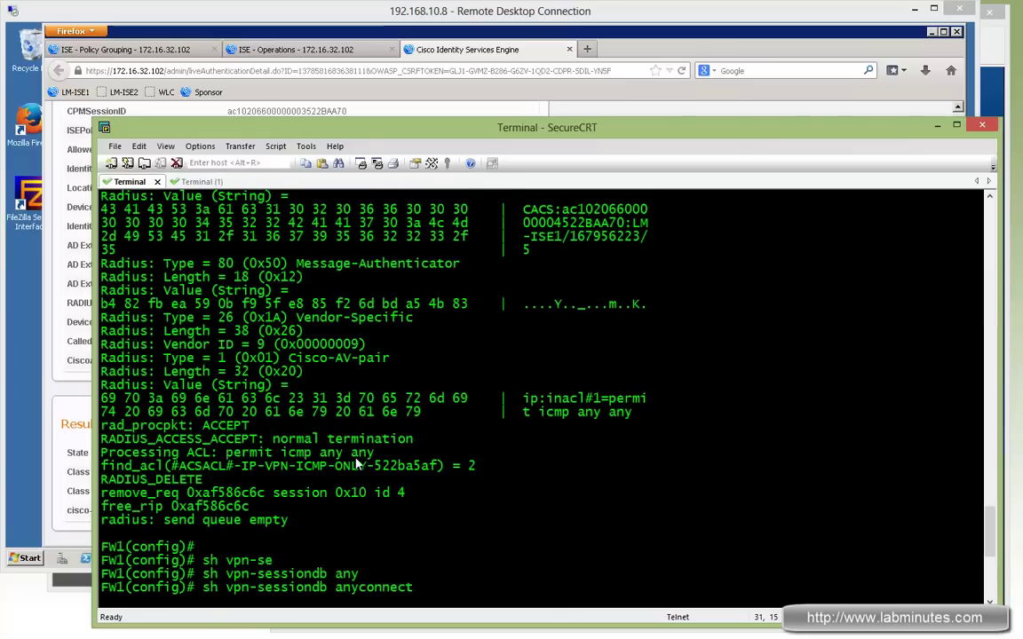
pyautogui.moveTo(383, 454); pyautogui.dragTo(235, 462)
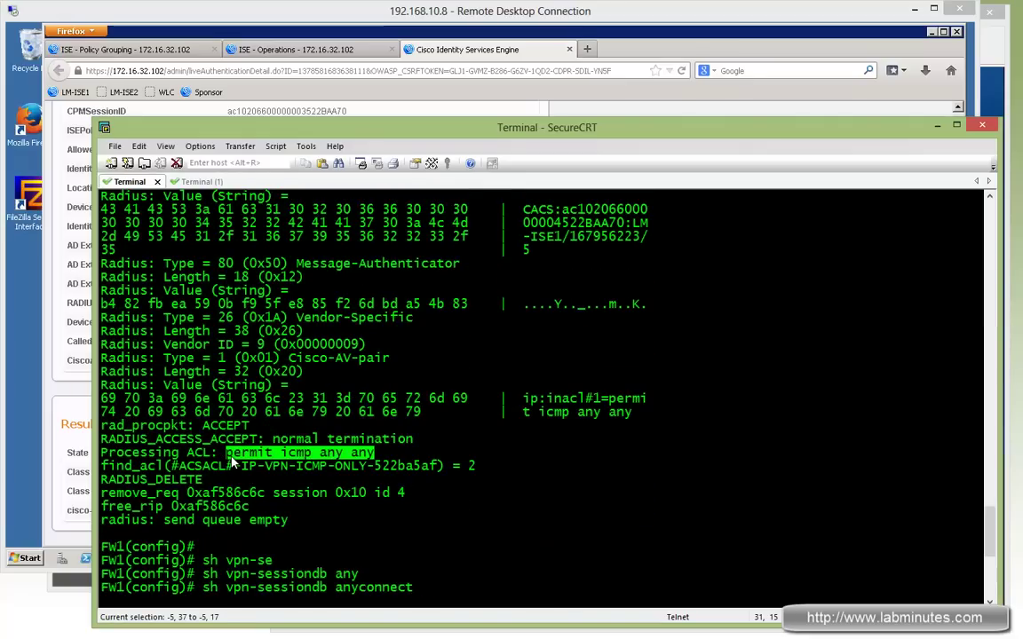
pyautogui.click(997, 60)
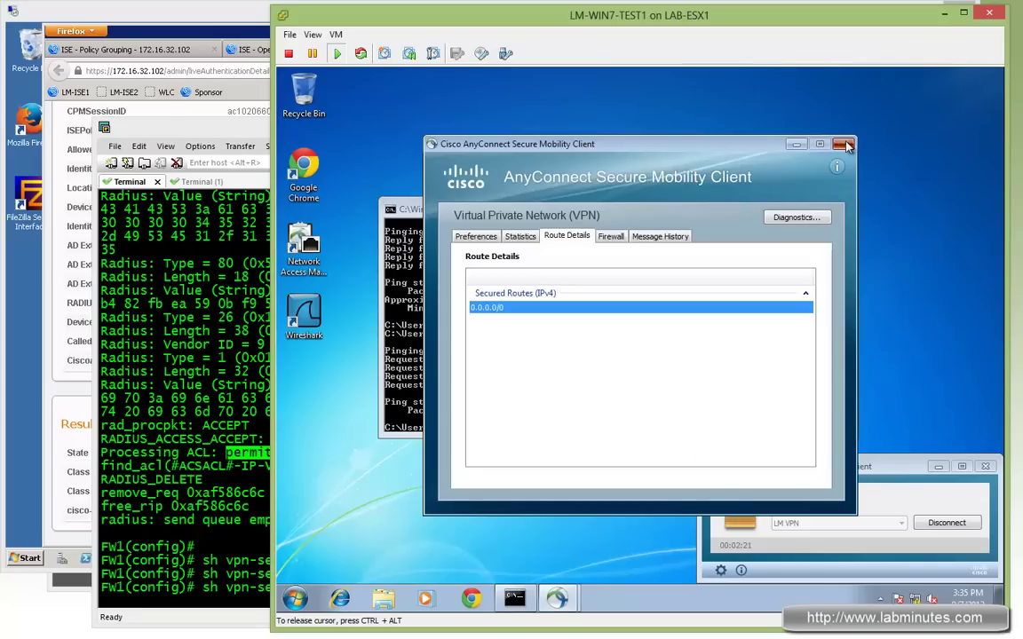
# Close the AnyConnect route details and ping 172.16.32.40 from the command prompt
pyautogui.click(840, 142)
pyautogui.click(476, 357)
pyautogui.write('ping 172.16.32.1')
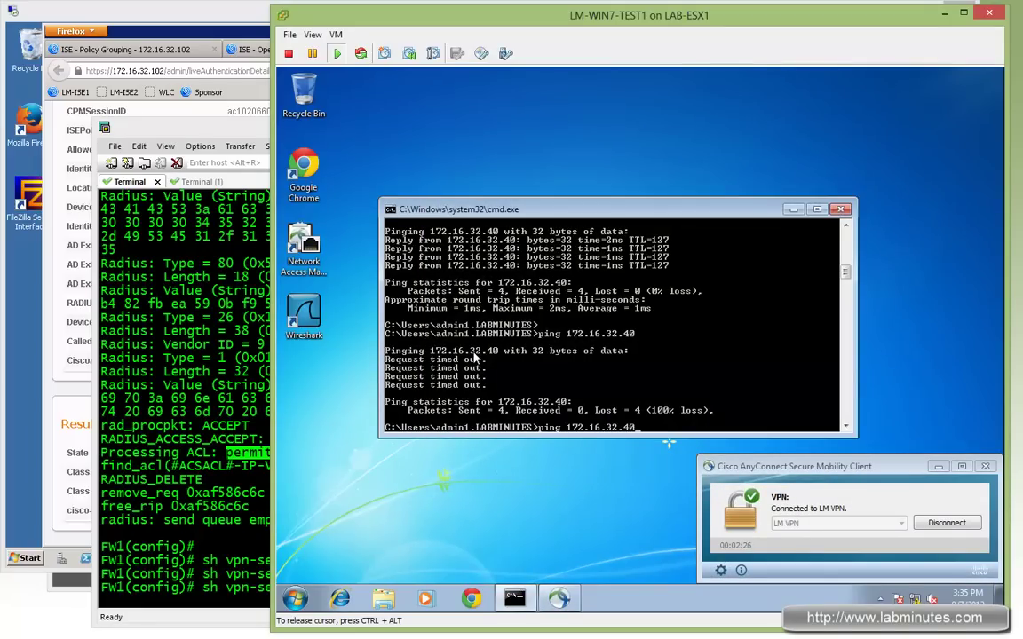
pyautogui.press('Return')
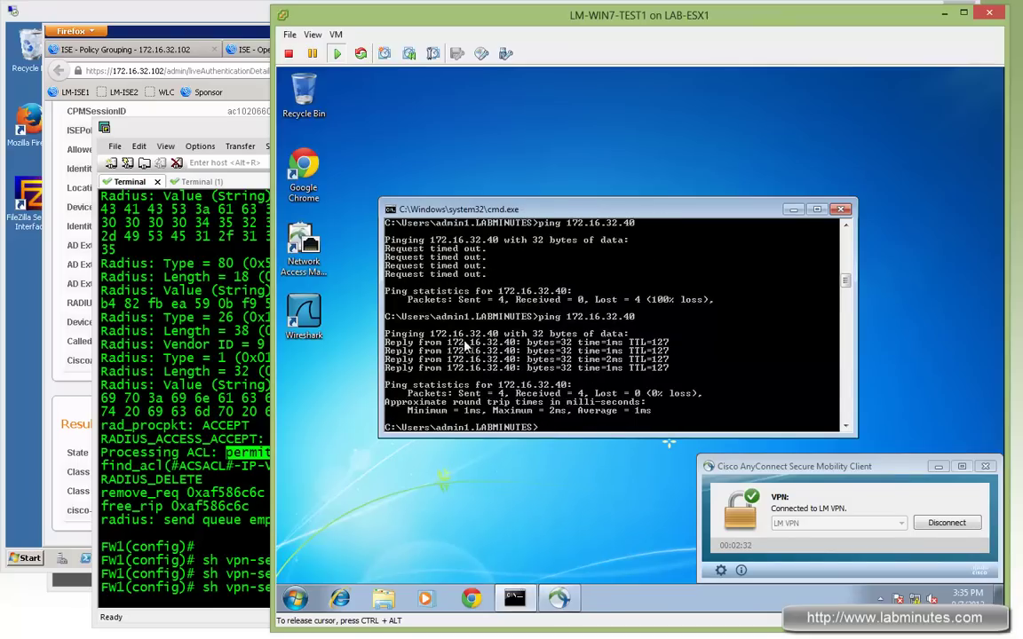
pyautogui.click(338, 600)
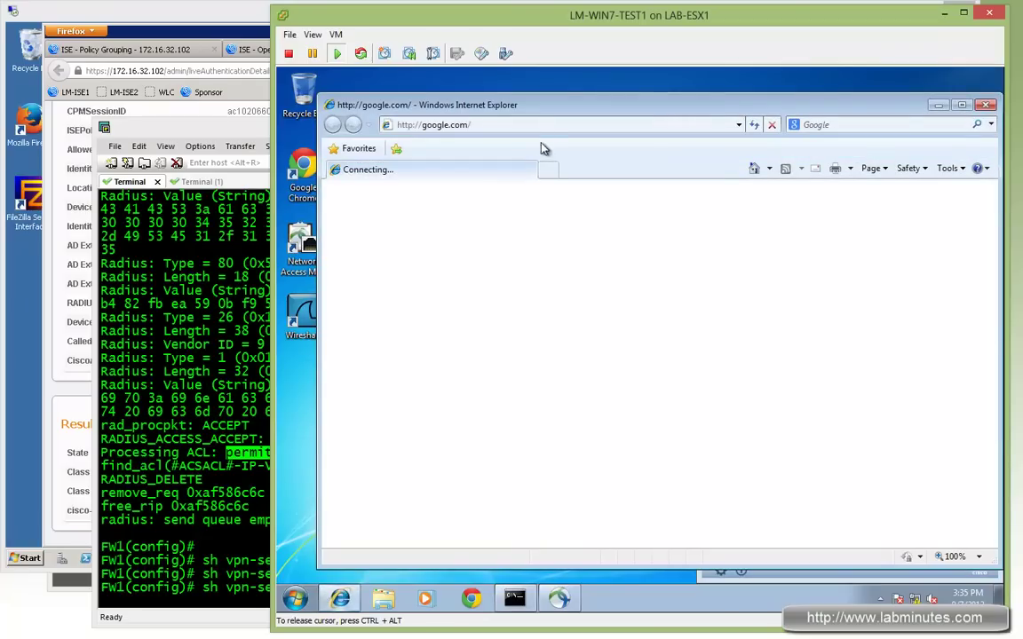
pyautogui.write('17')
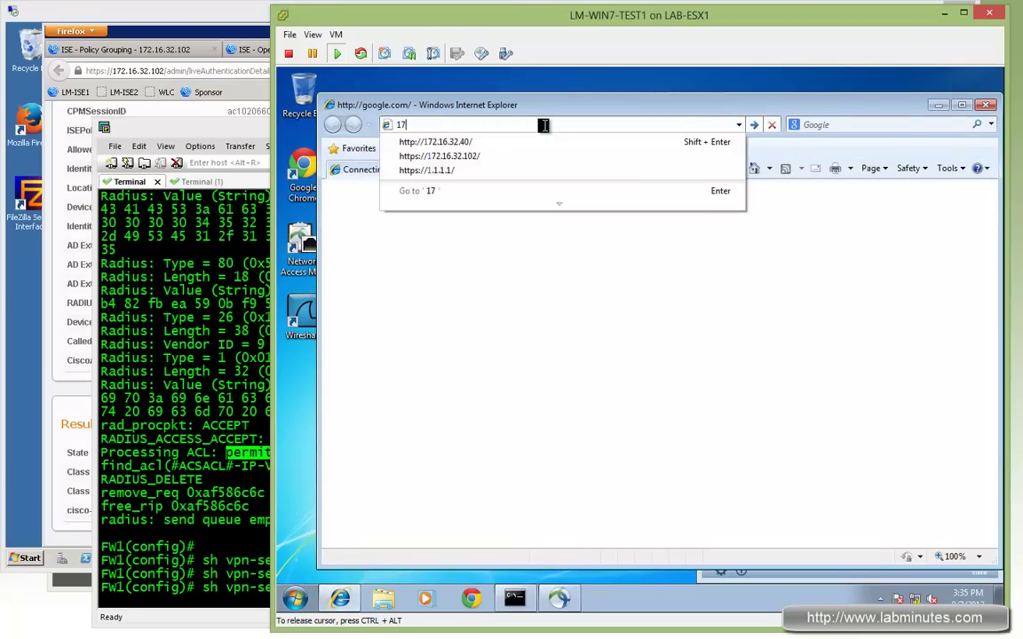
pyautogui.write('2.16.32.40')
pyautogui.press('Return')
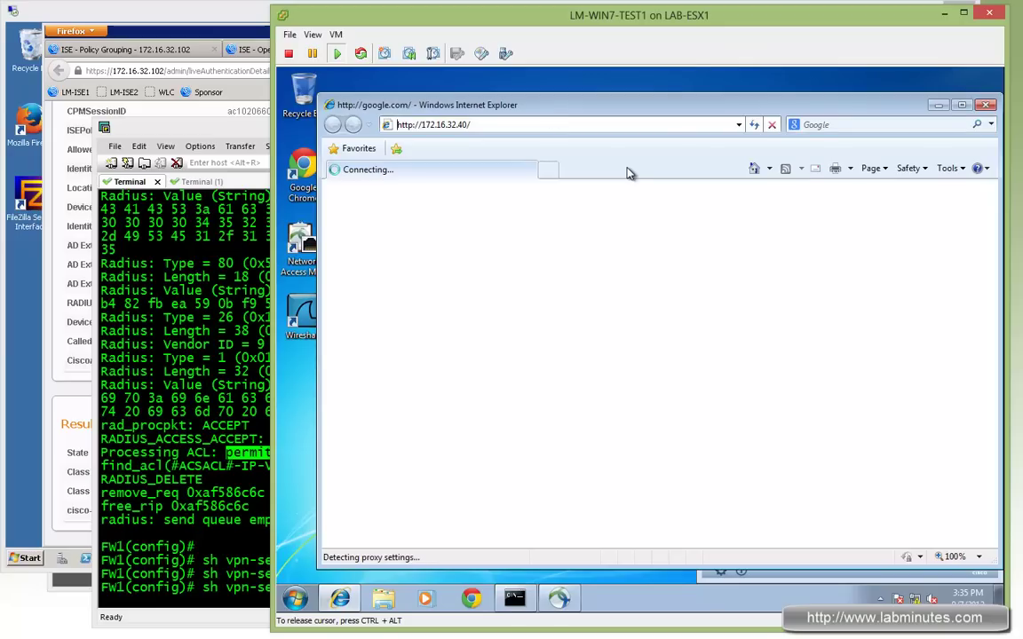
pyautogui.moveTo(662, 107)
pyautogui.mouseDown()
pyautogui.moveTo(641, 111)
pyautogui.moveTo(655, 112)
pyautogui.mouseUp()
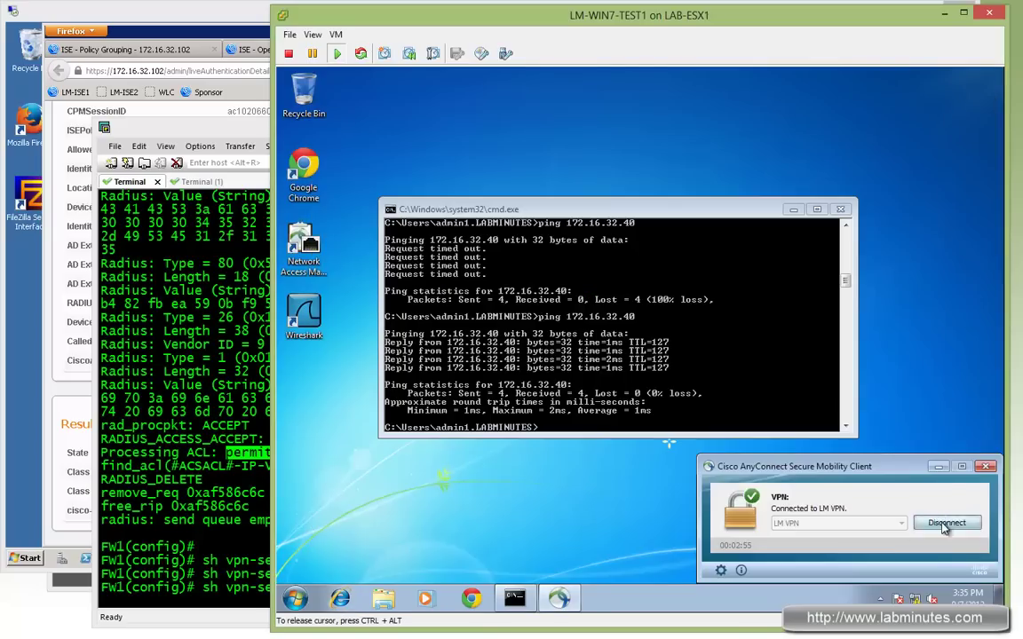
# Disconnect the VPN and log back in to LM VPN with the local1 username and password
pyautogui.click(944, 523)
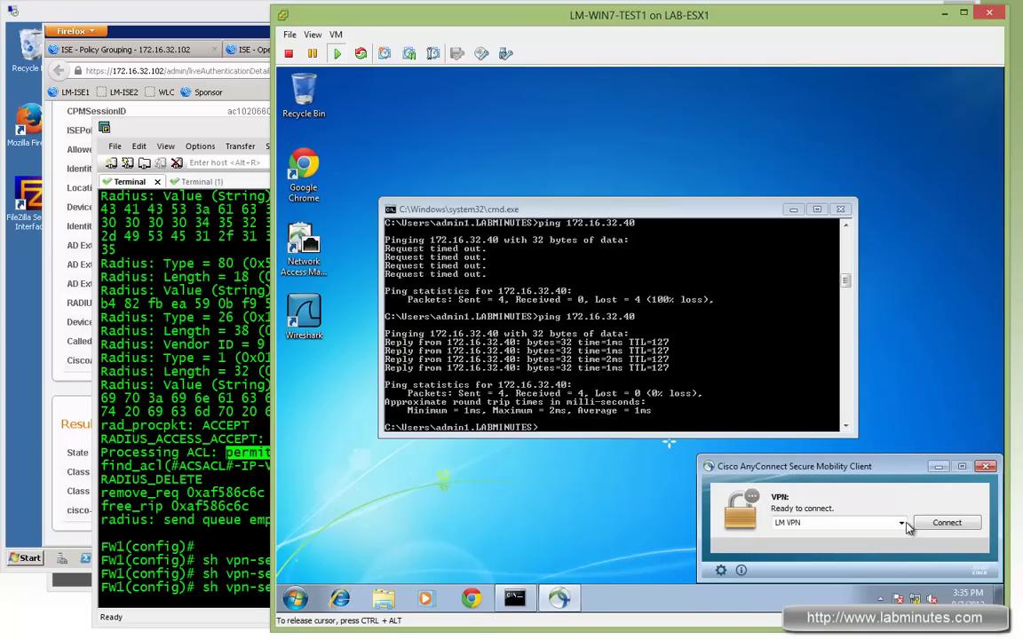
pyautogui.click(900, 524)
pyautogui.click(944, 522)
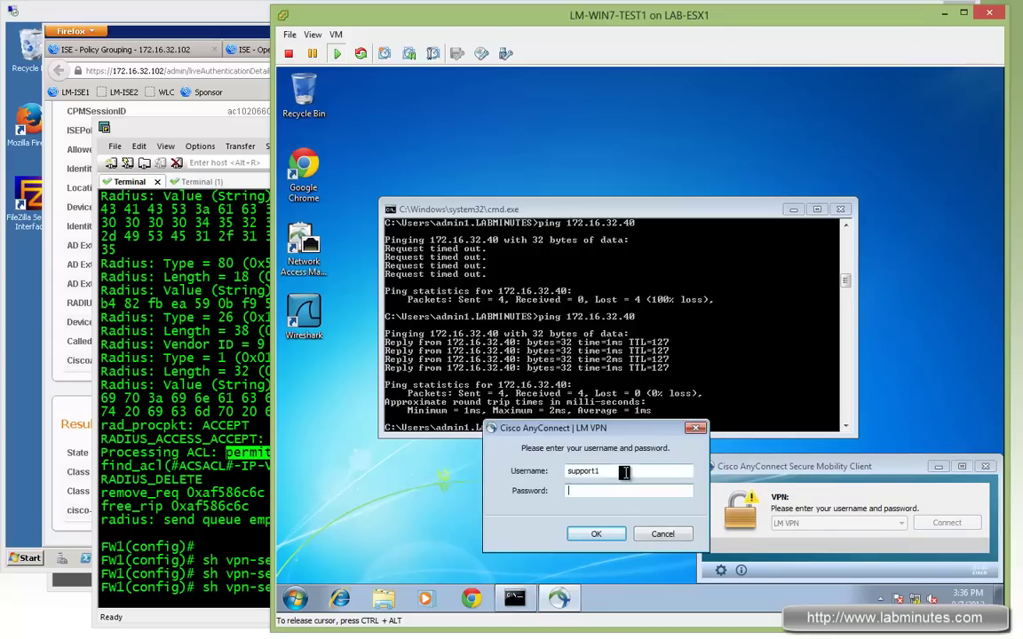
pyautogui.press('BackSpace')
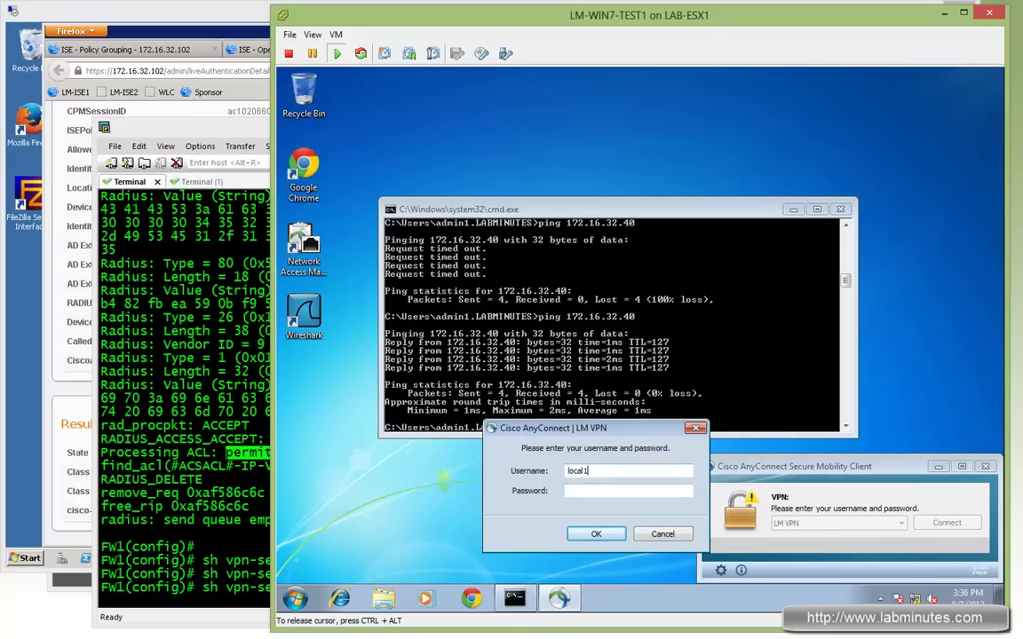
pyautogui.press('Tab')
pyautogui.write('******')
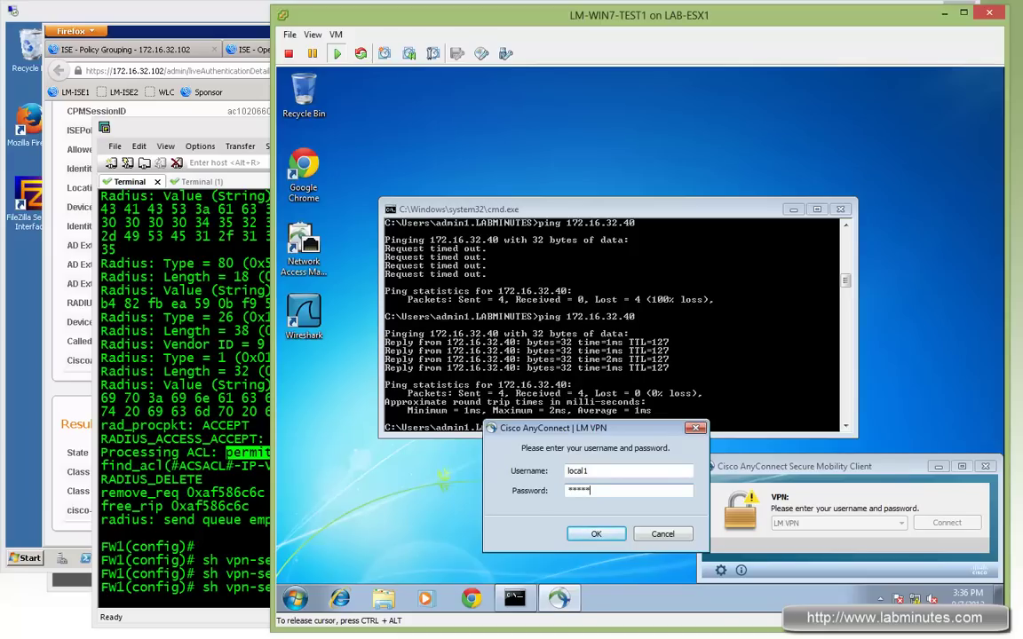
pyautogui.write('***')
pyautogui.press('Return')
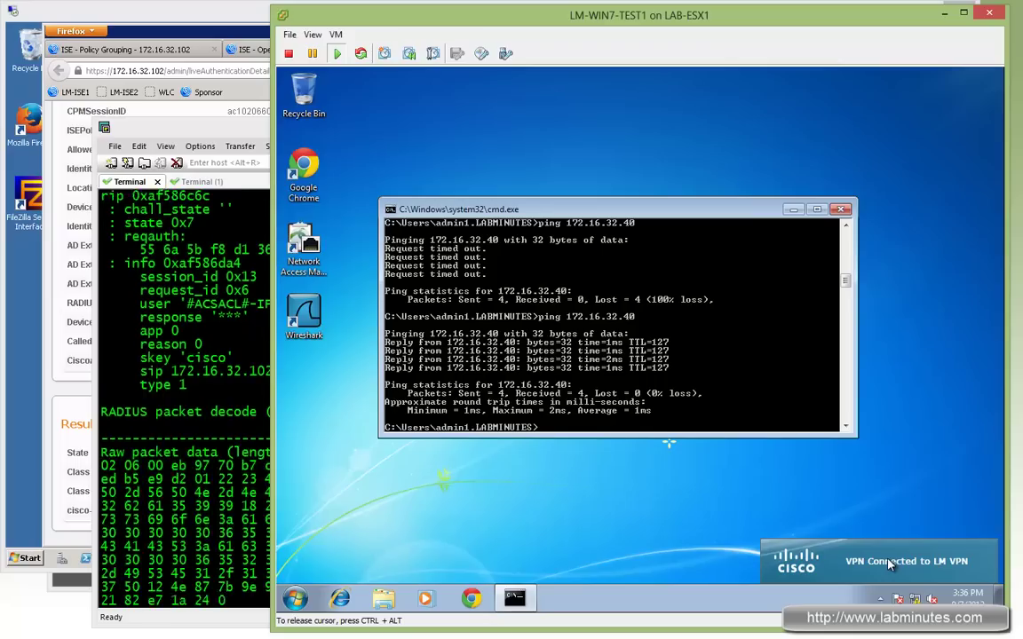
# Inspect AnyConnect's route details for the secured 172.16.0.0/16 route
pyautogui.click(879, 598)
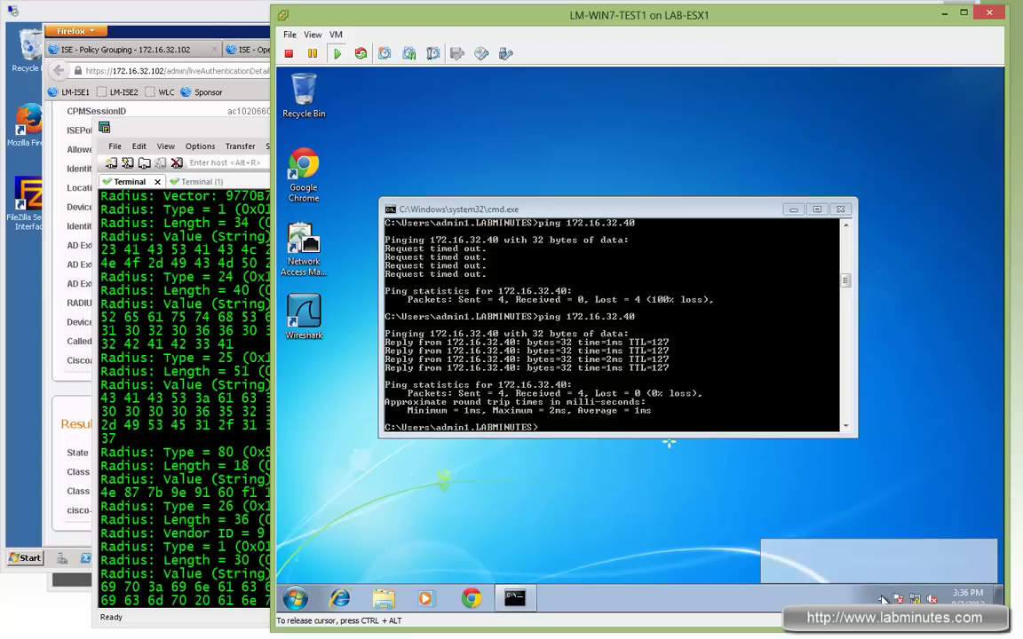
pyautogui.click(856, 536)
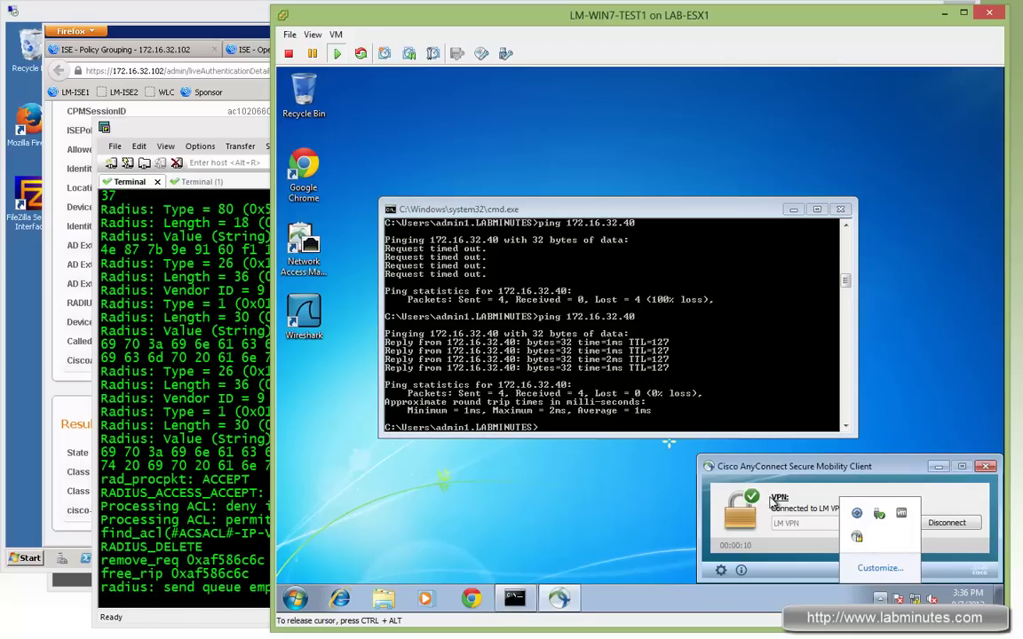
pyautogui.click(721, 570)
pyautogui.click(566, 236)
pyautogui.click(531, 306)
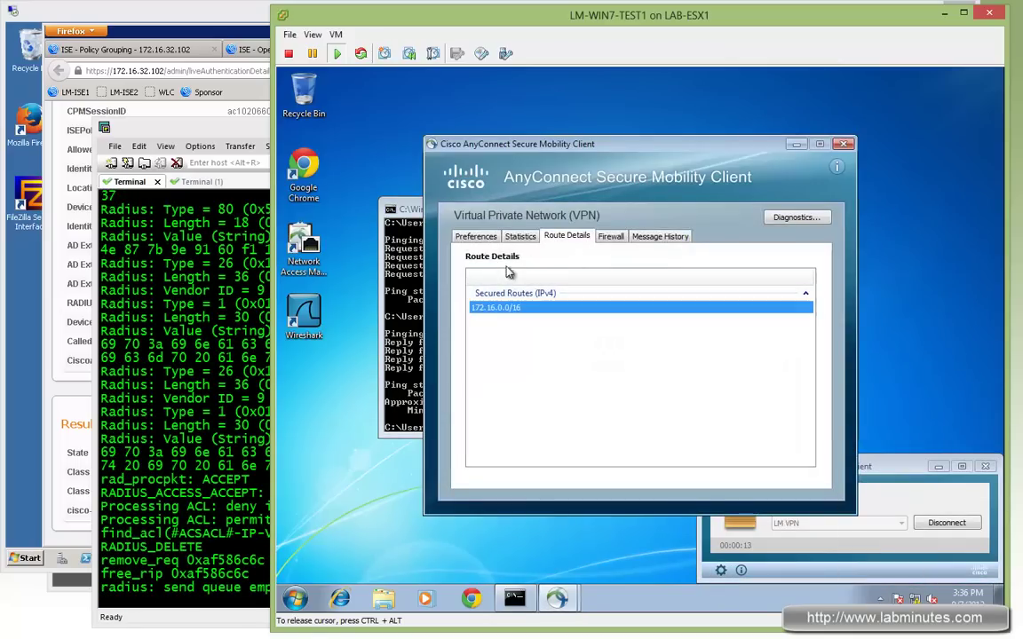
pyautogui.hotkey('alt', 'Tab')
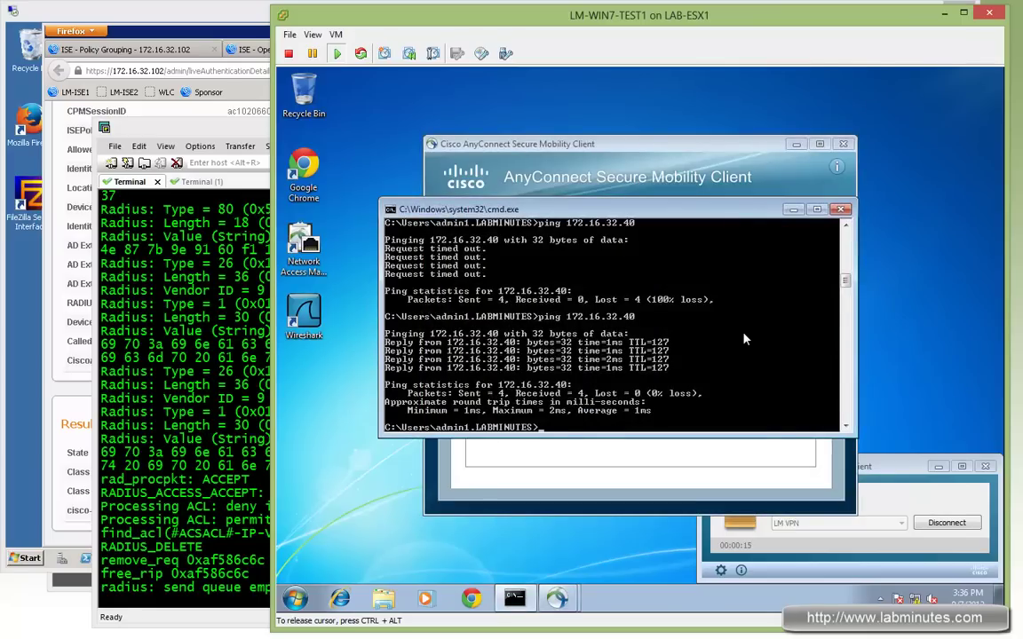
pyautogui.press('Up')
pyautogui.press('Return')
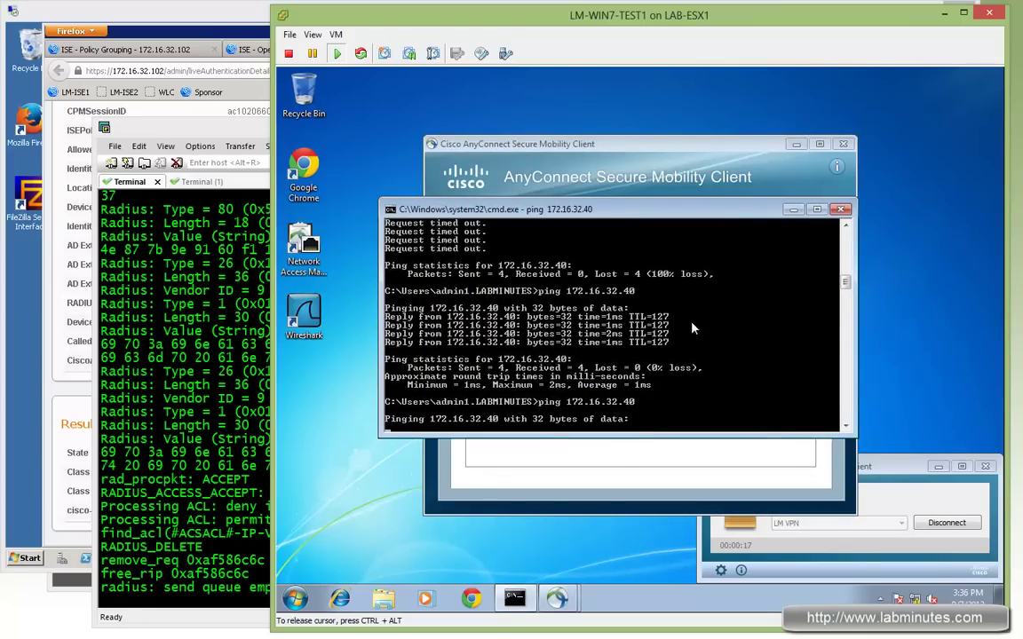
pyautogui.click(340, 598)
pyautogui.write('172')
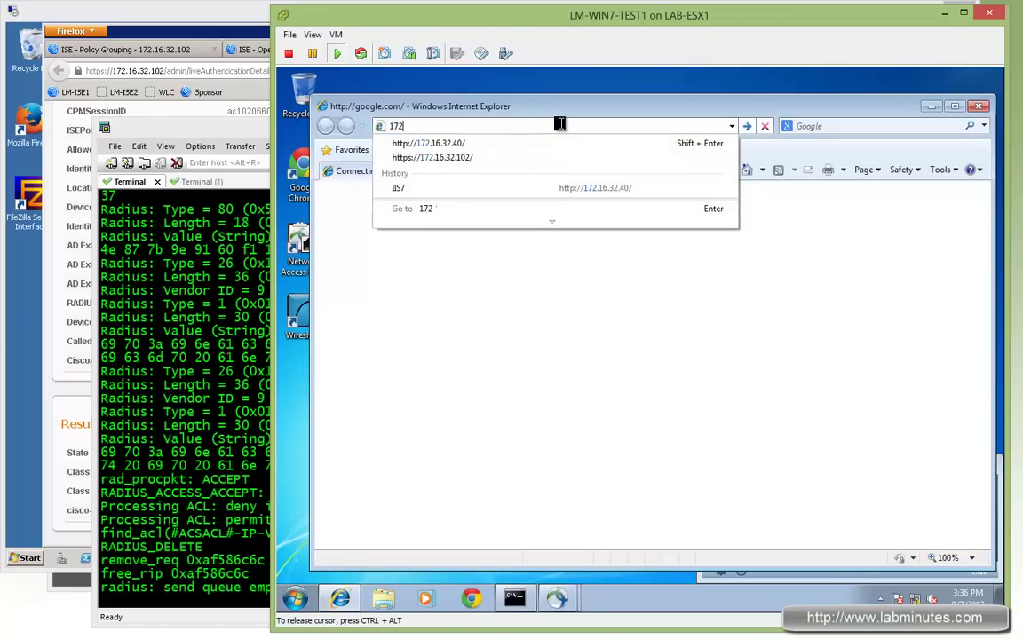
pyautogui.press('Down')
pyautogui.press('Return')
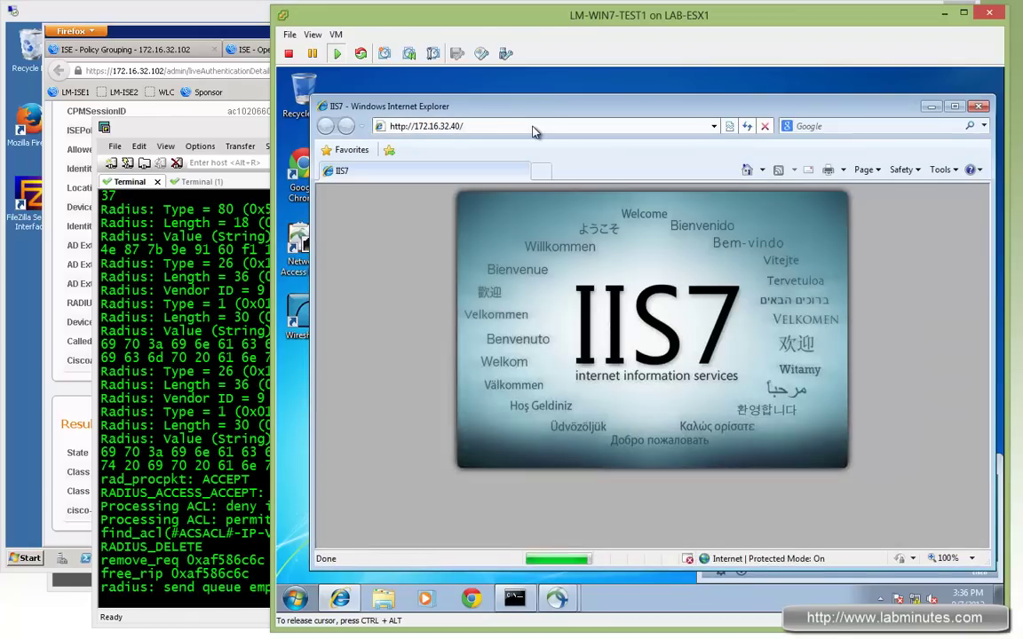
pyautogui.click(506, 129)
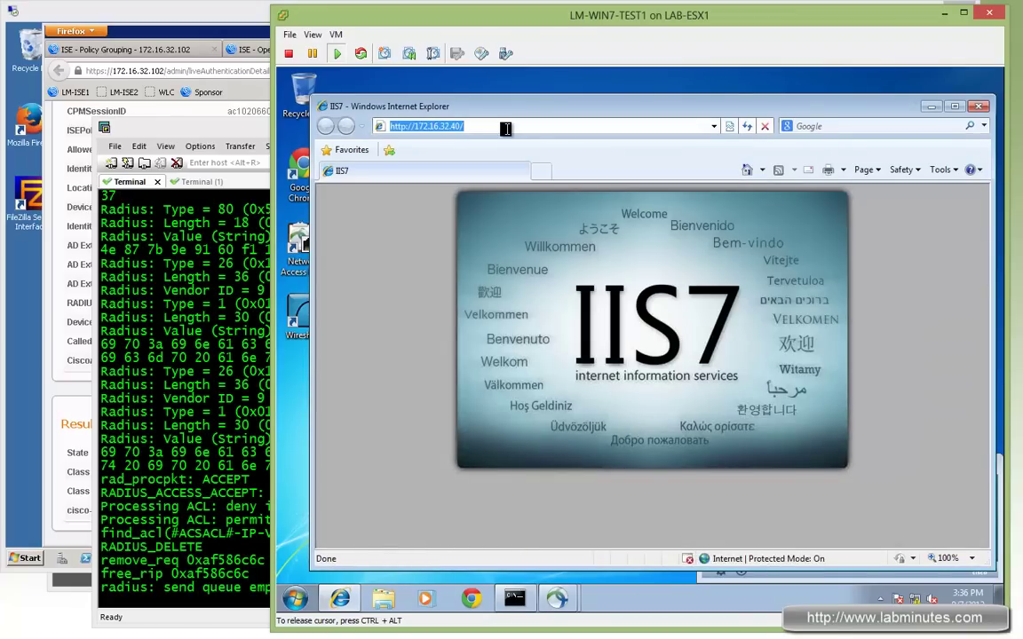
pyautogui.write('htt')
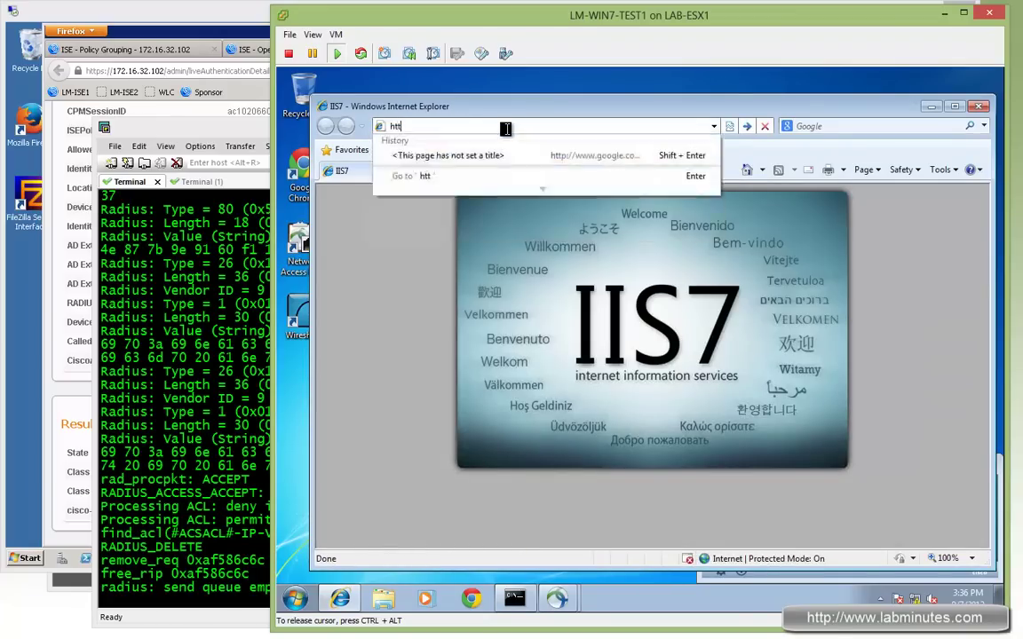
pyautogui.write('ps')
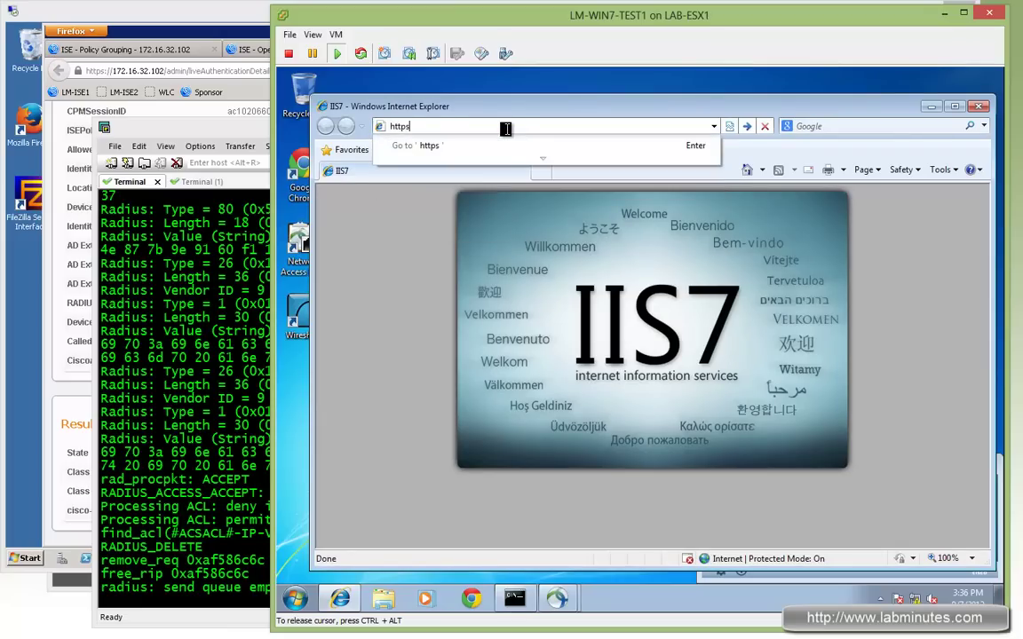
pyautogui.write('://172')
pyautogui.hotkey('shift', 'Return')
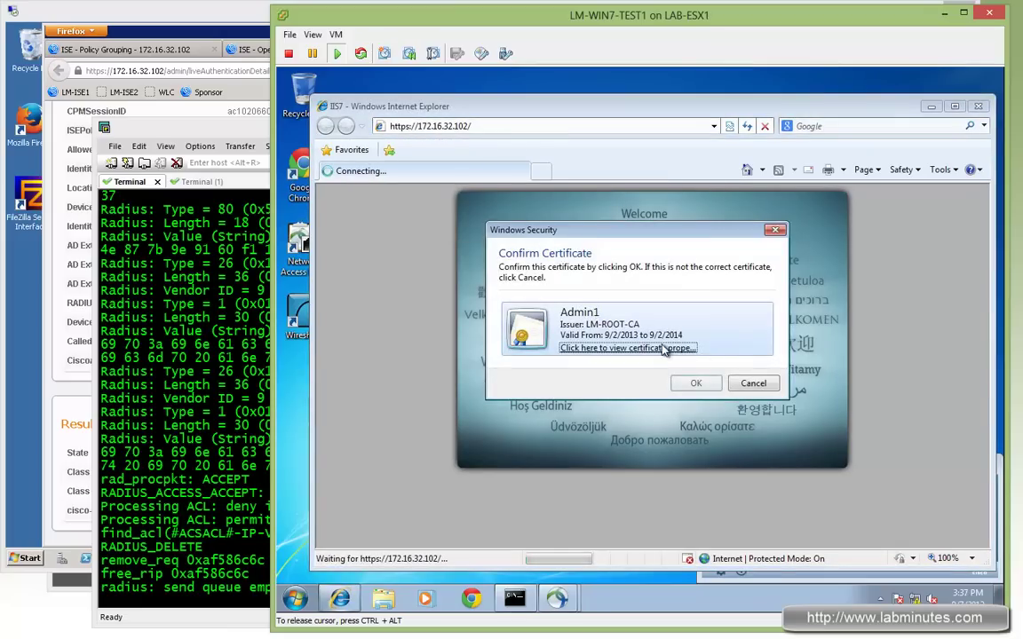
pyautogui.click(751, 383)
pyautogui.click(392, 363)
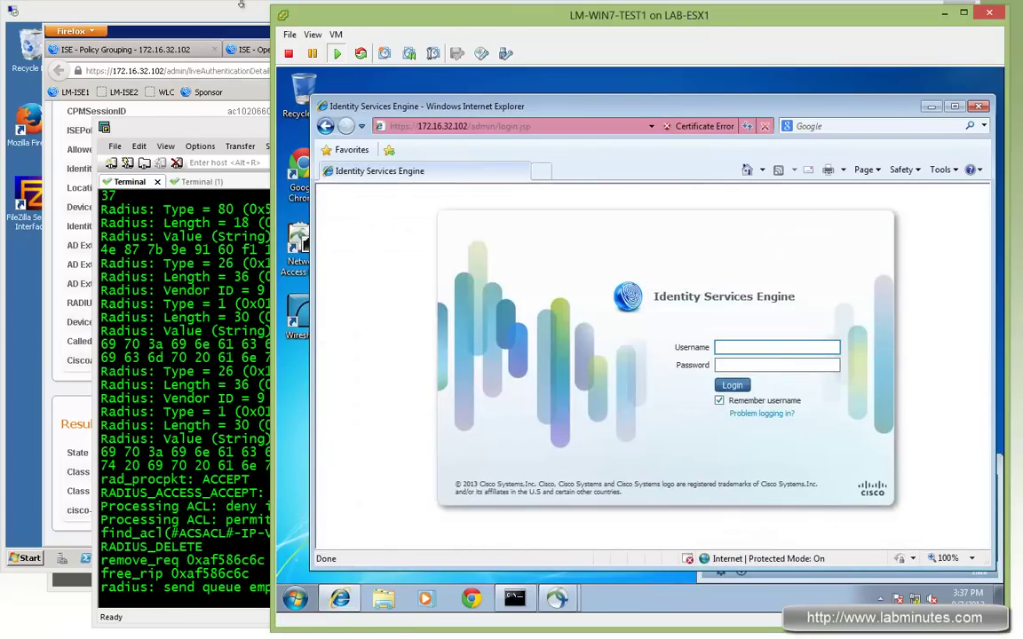
pyautogui.click(220, 33)
# Refresh ISE authentications, open local1's details, and highlight the Internal Users identity store
pyautogui.click(569, 49)
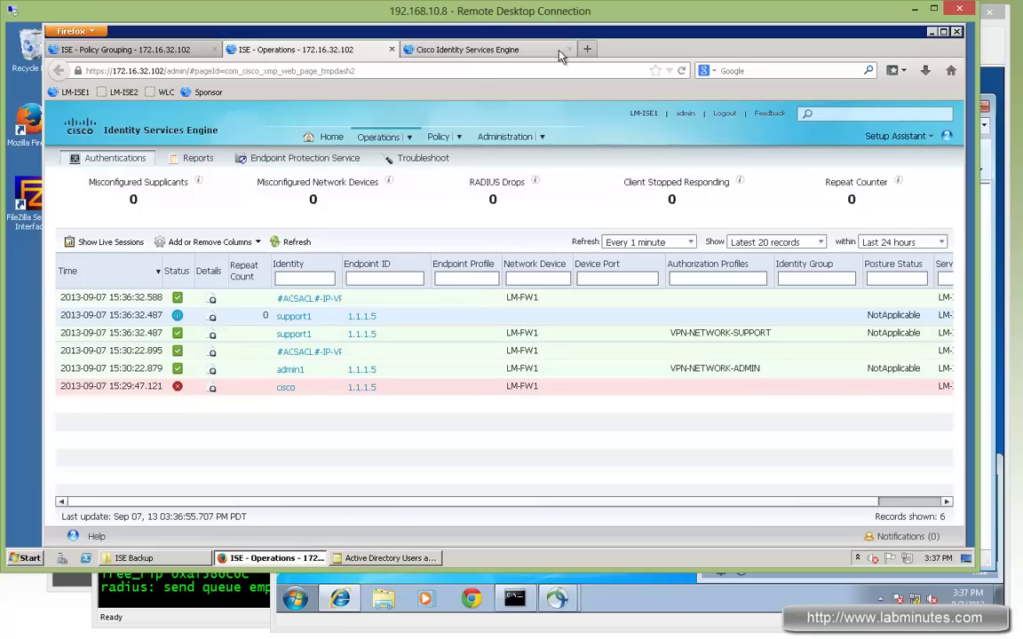
pyautogui.click(298, 242)
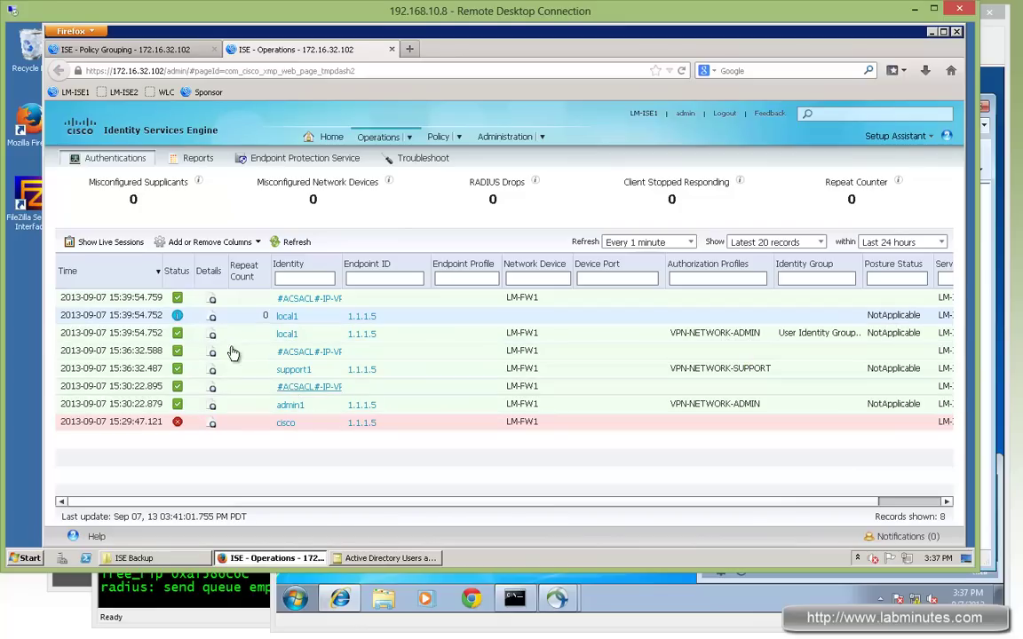
pyautogui.click(212, 335)
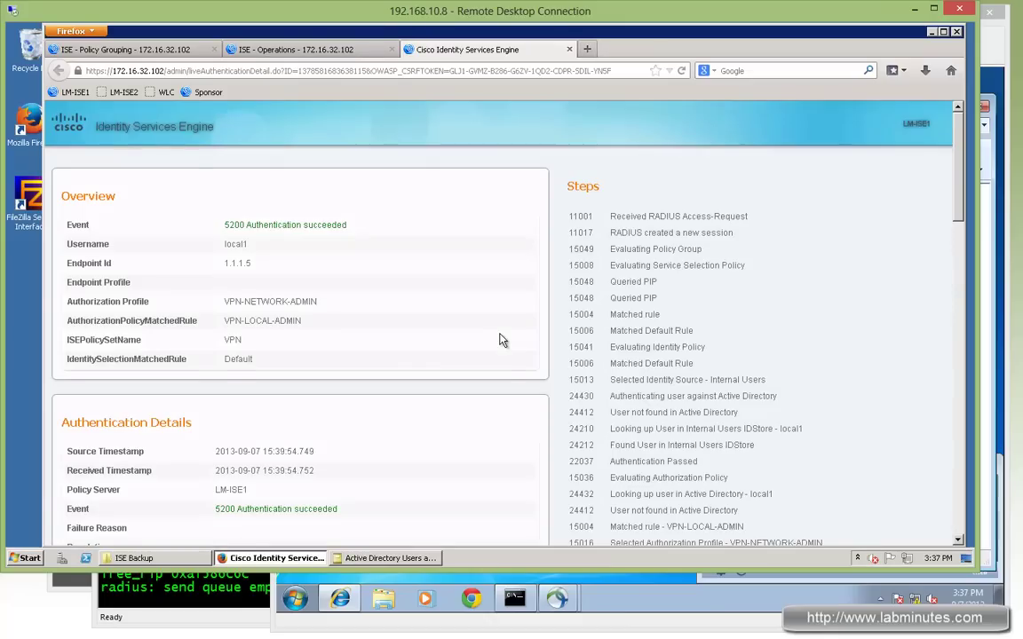
pyautogui.scroll(-5, 500, 340)
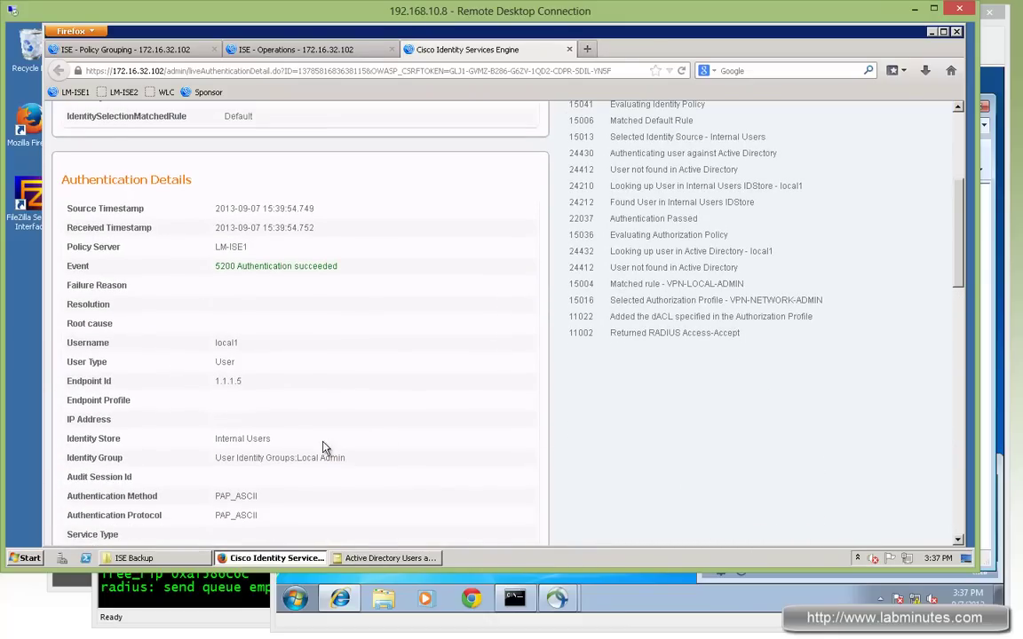
pyautogui.moveTo(276, 447); pyautogui.dragTo(347, 462)
# Exit configuration mode on FW1 and turn off all debugging with 'u all'
pyautogui.hotkey('alt', 'Tab')
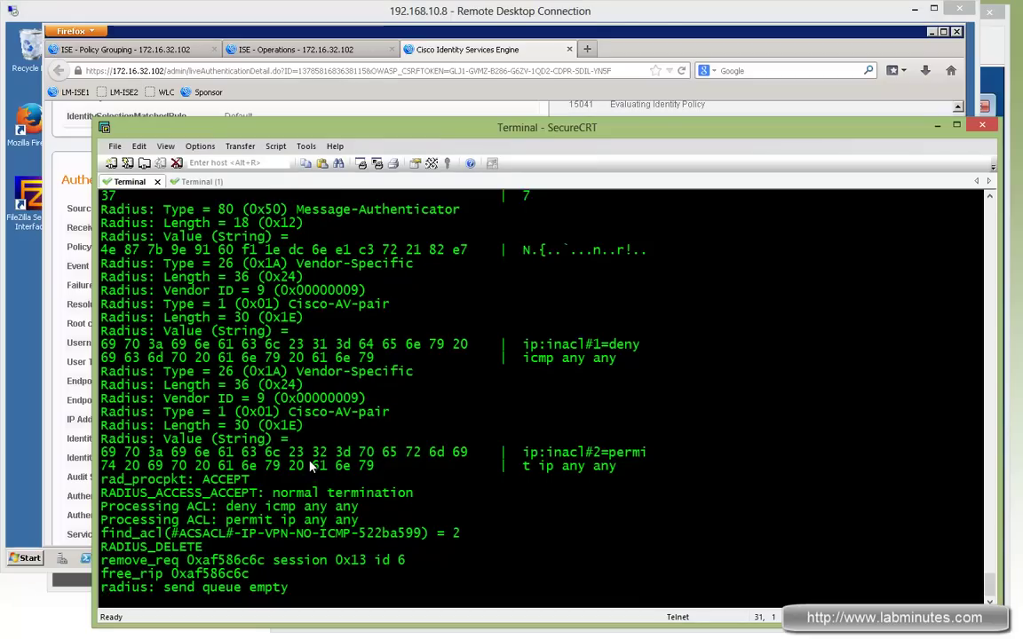
pyautogui.press('Return')
pyautogui.press('Return')
pyautogui.press('Return')
pyautogui.press('Return')
pyautogui.press('Return')
pyautogui.hotkey('ctrl', 'z')
pyautogui.write('u all')
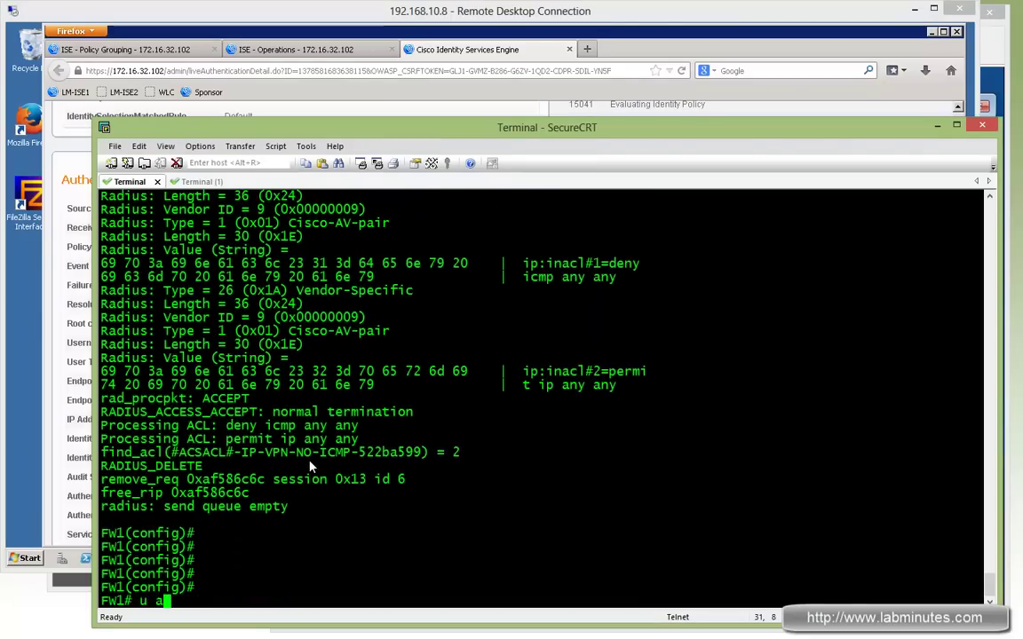
pyautogui.press('Return')
pyautogui.press('Return')
pyautogui.press('Return')
# List AnyConnect sessions and highlight tunnel group DefaultWEBVPNGroup and group policy NETWORK_ADMIN
pyautogui.write('sh vpn-s')
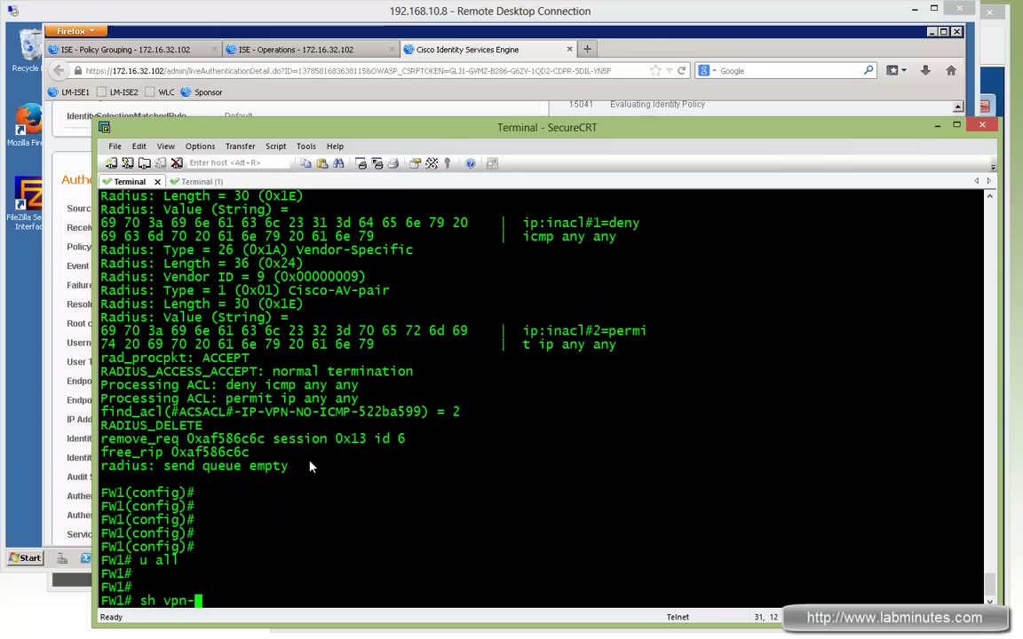
pyautogui.press('Tab')
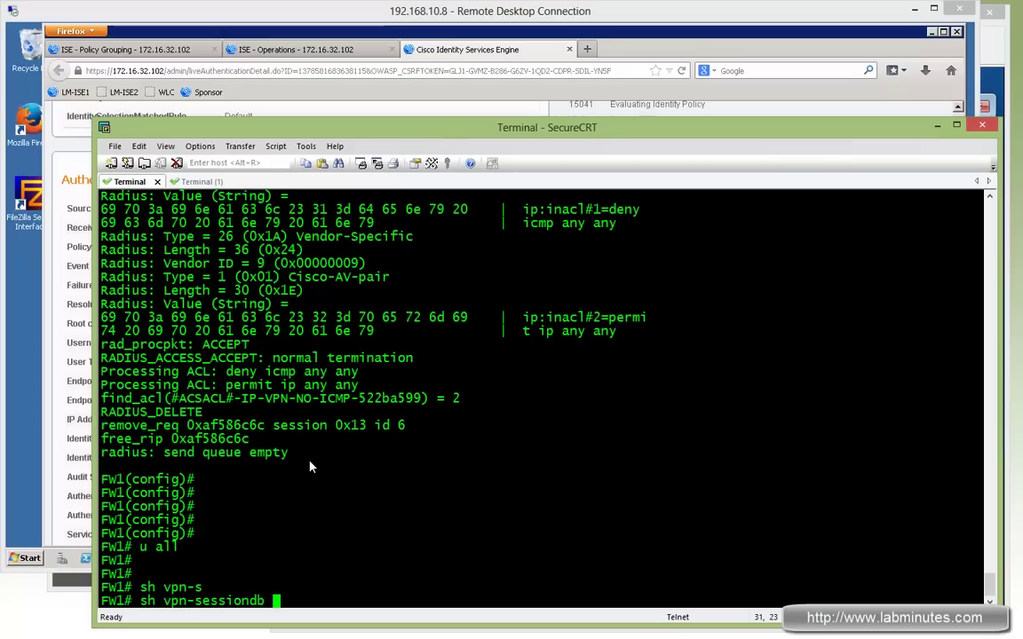
pyautogui.write('any')
pyautogui.press('Tab')
pyautogui.write('connect')
pyautogui.press('Return')
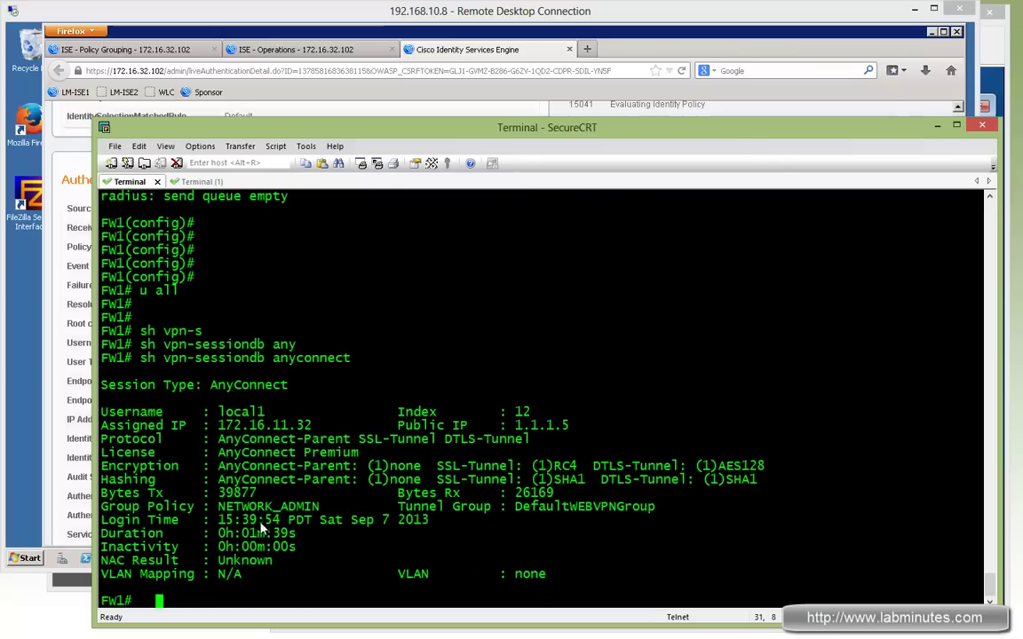
pyautogui.doubleClick(613, 505)
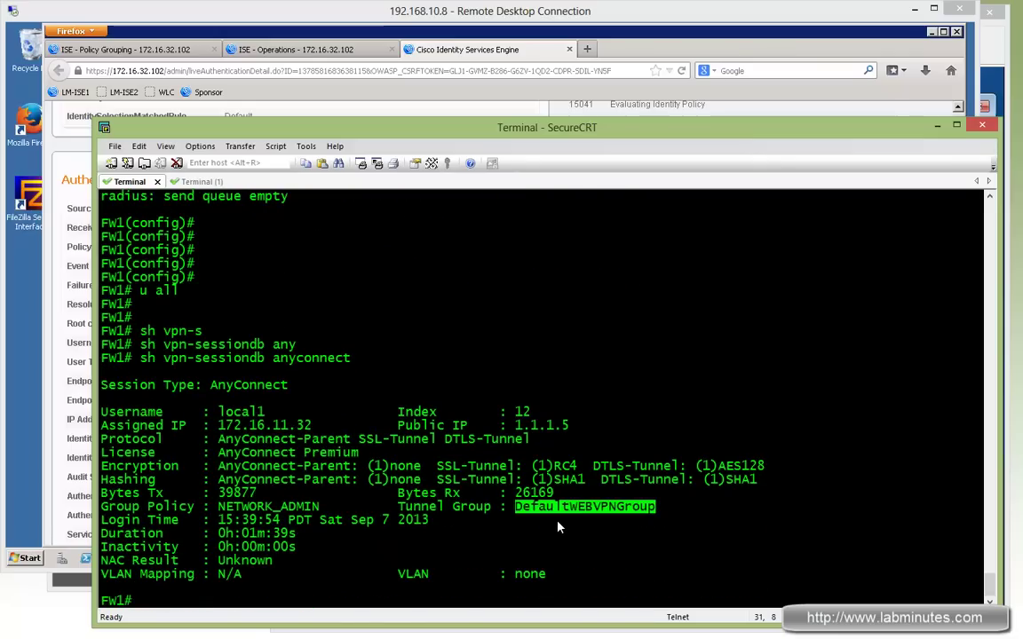
pyautogui.doubleClick(267, 506)
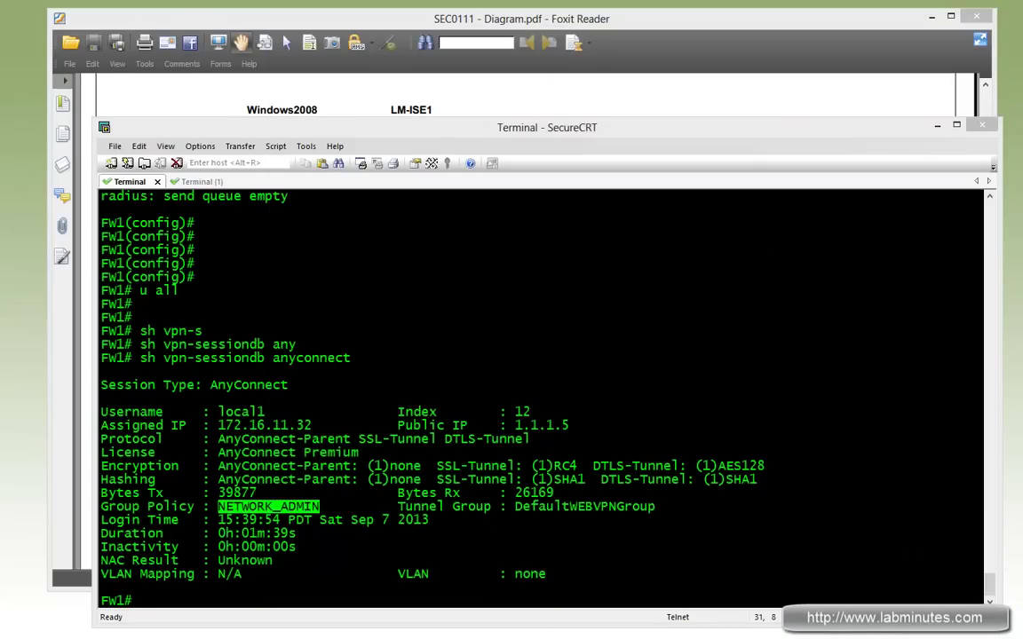
# Open AnyConnect on the Windows 7 VM and disconnect from LM VPN
pyautogui.hotkey('alt', 'Tab')
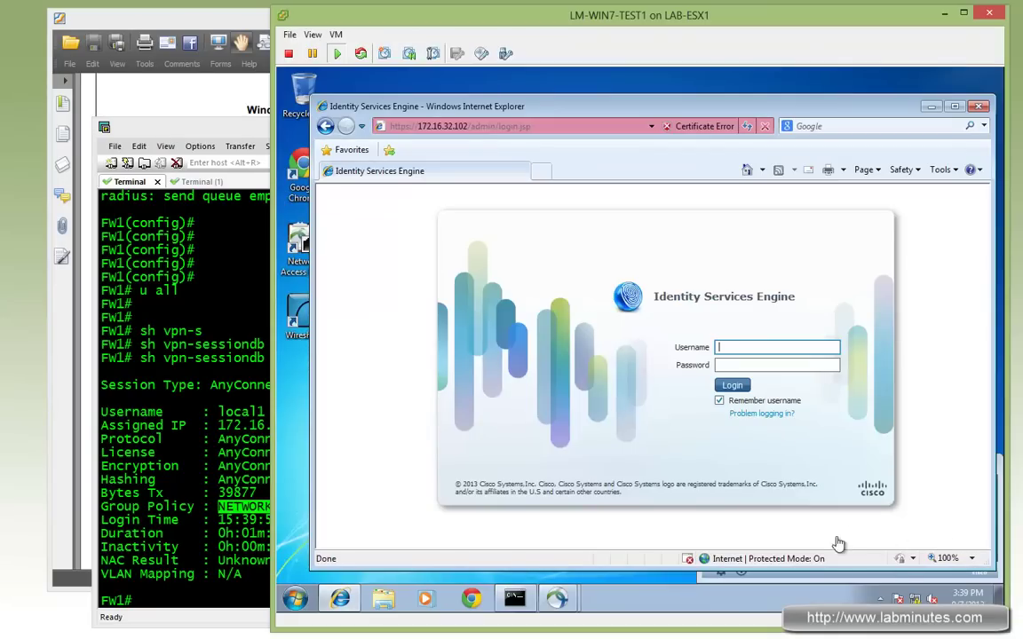
pyautogui.click(885, 600)
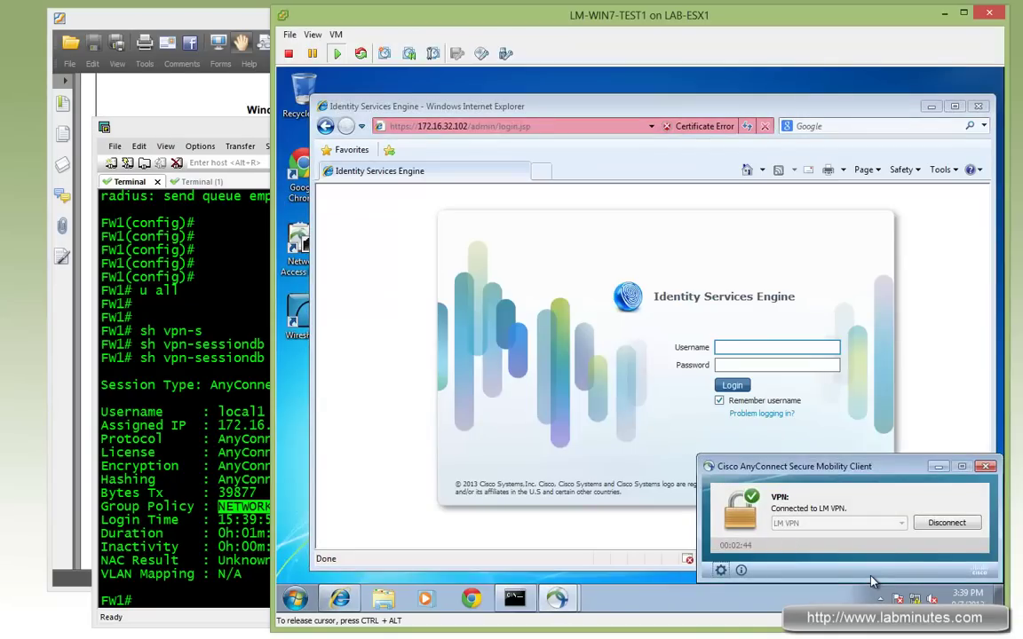
pyautogui.click(939, 525)
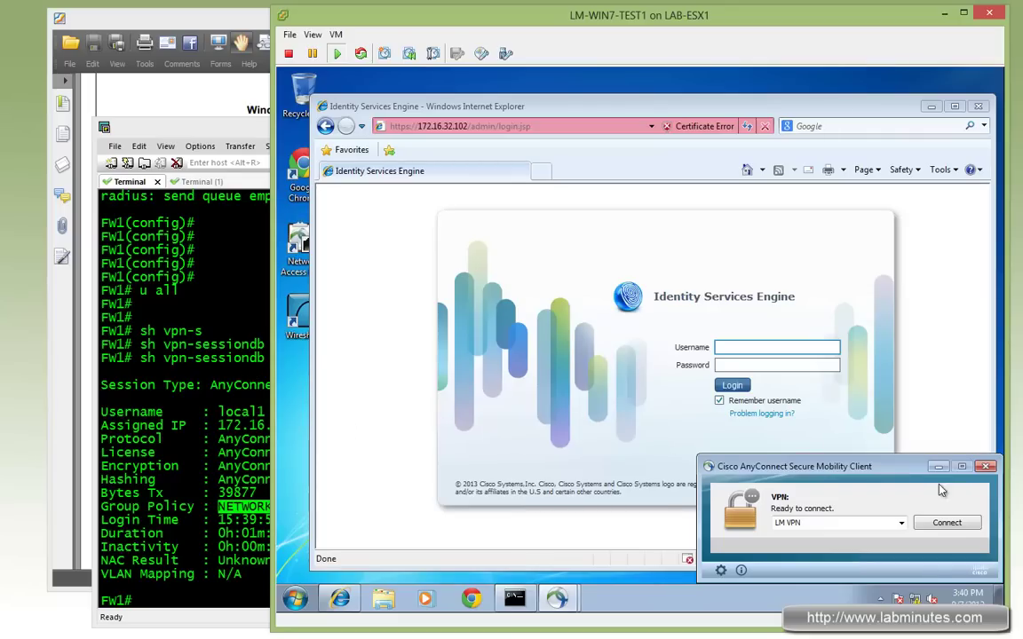
# Review the AD users, ISE authentications and the VPN policy set rules including VPN-LOCAL-ADMIN
pyautogui.hotkey('alt', 'Tab')
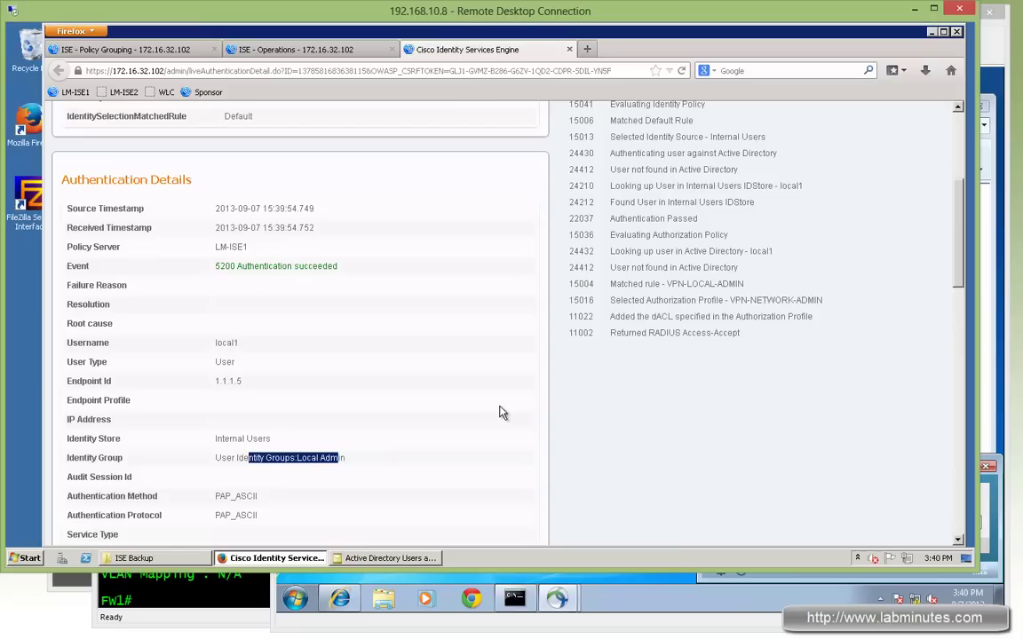
pyautogui.click(388, 558)
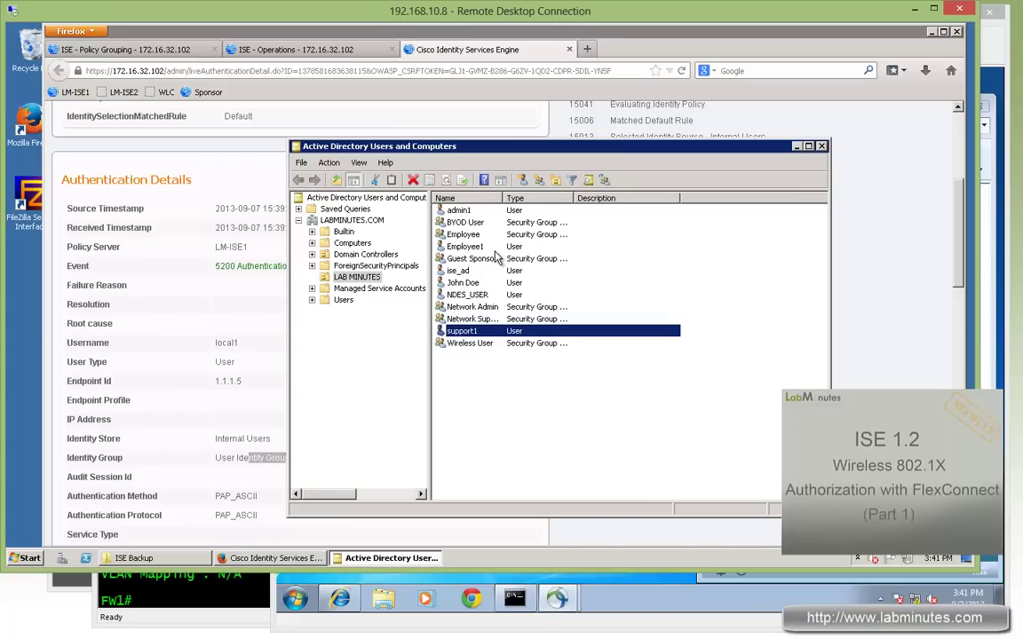
pyautogui.click(302, 49)
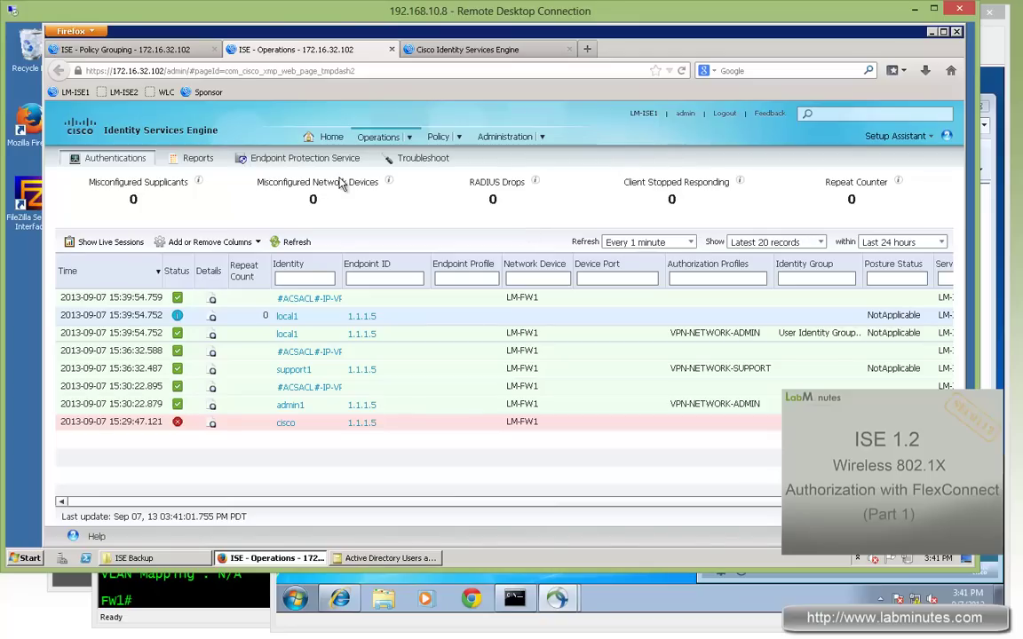
pyautogui.click(146, 50)
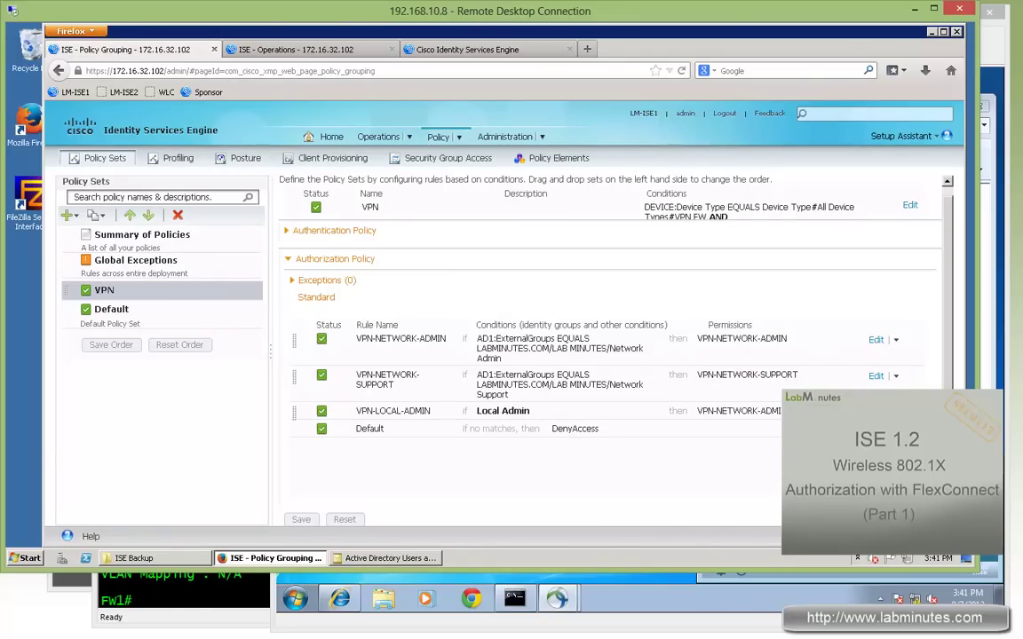
pyautogui.hotkey('alt', 'Tab')
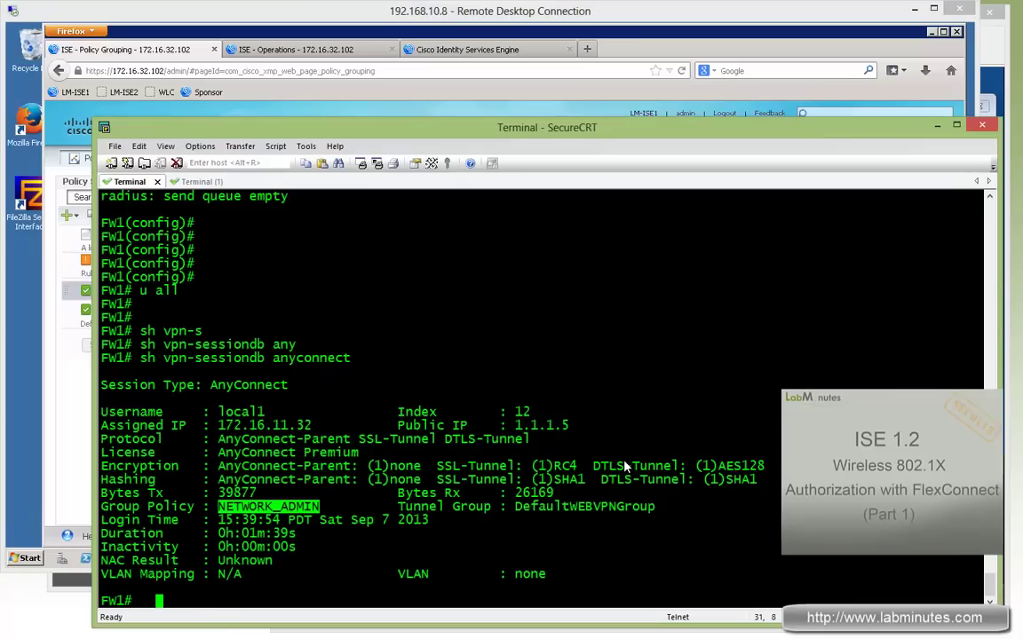
# Run 'sh run tunnel-group' on FW1 and highlight the NETWORK_ADMIN and NETWORK_SUPPORT lines
pyautogui.write('sh run tunne')
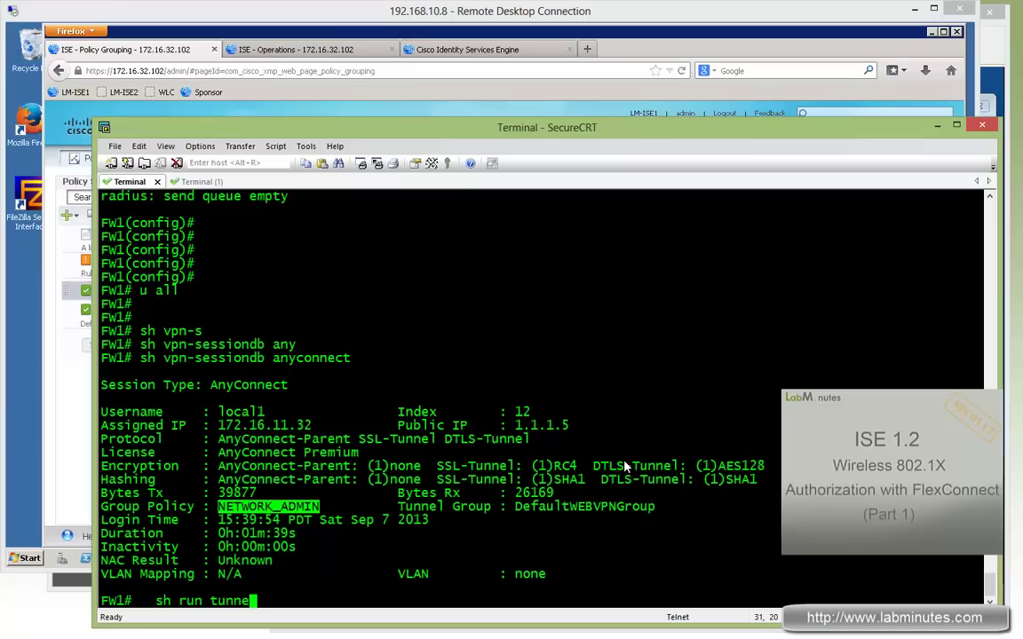
pyautogui.write('l')
pyautogui.press('Tab')
pyautogui.write('-group')
pyautogui.press('Return')
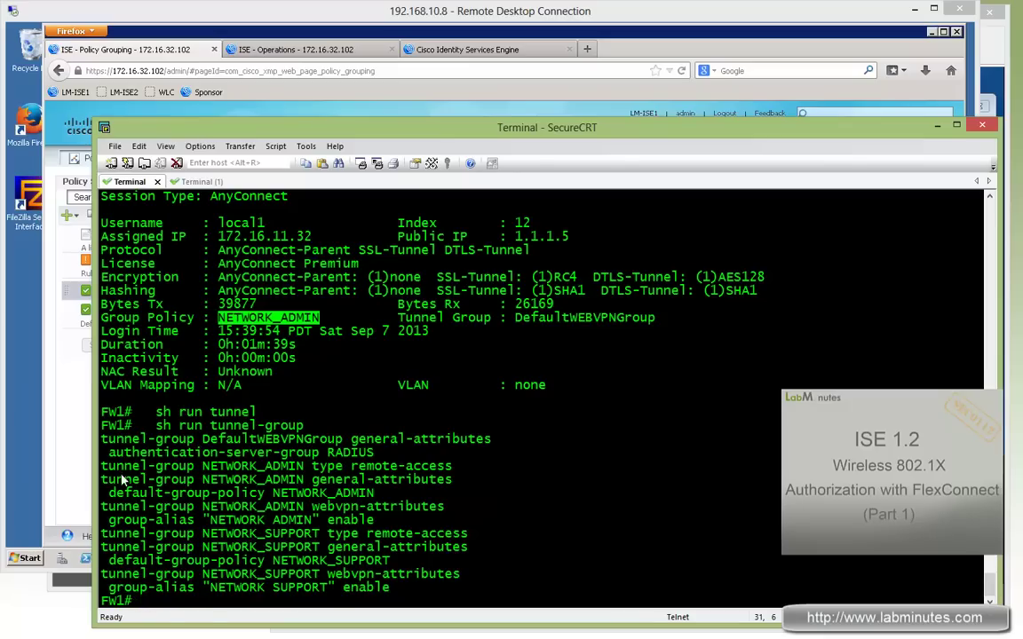
pyautogui.moveTo(100, 465); pyautogui.dragTo(410, 593)
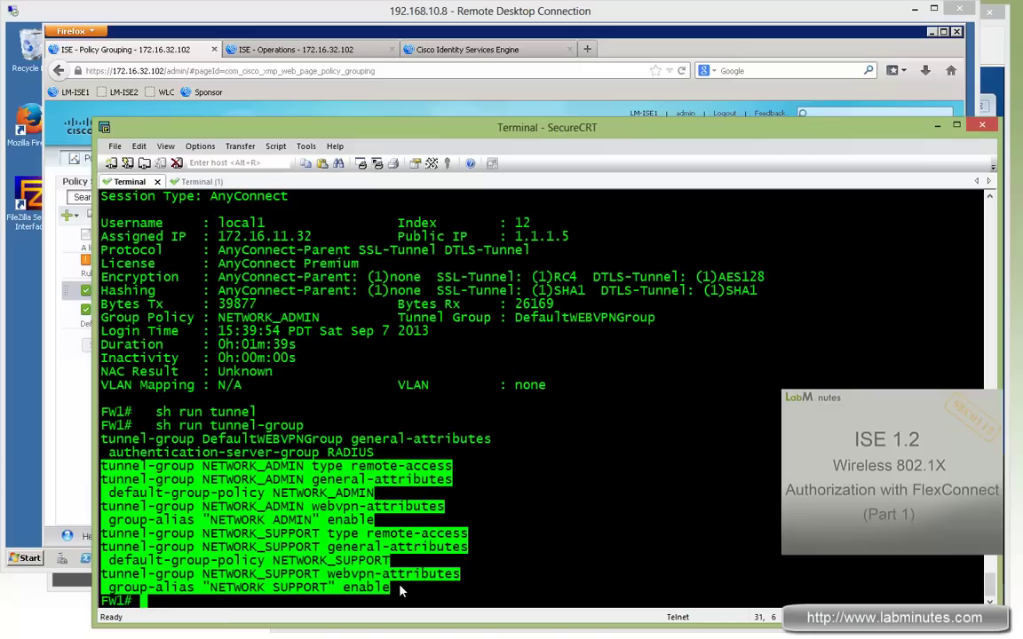